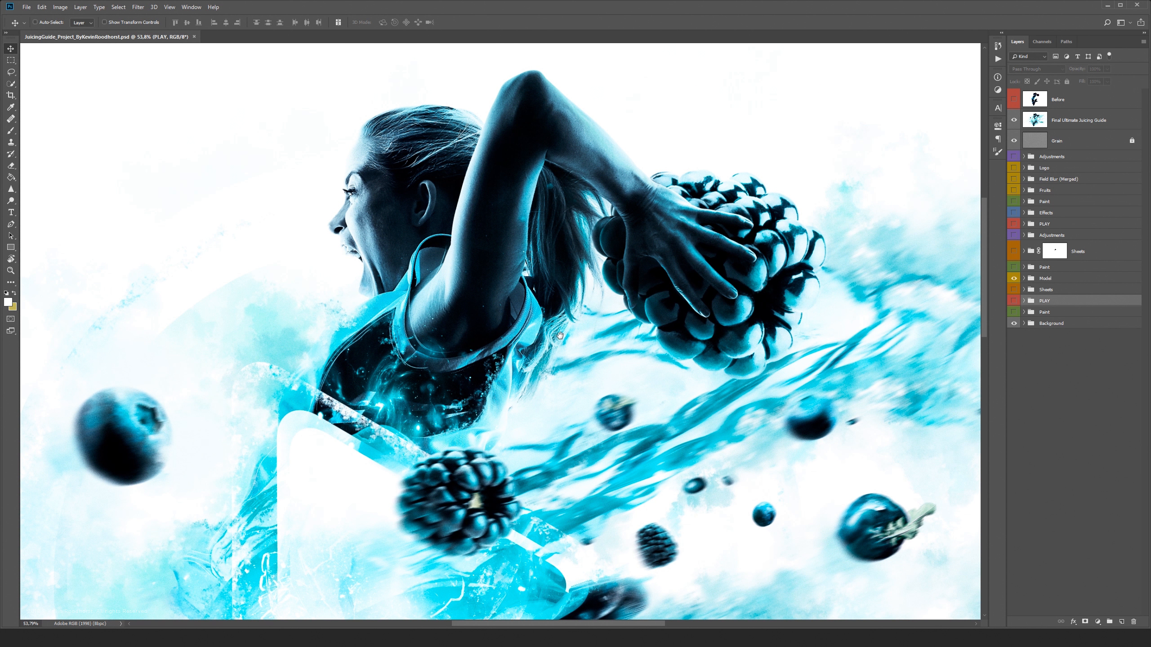
# Examine the finished Ultimate Juicing Guide artwork up close, including the model, fruits, blender logo and play shape, then the full composition.
pyautogui.moveTo(651, 535); pyautogui.dragTo(499, 282)
pyautogui.moveTo(668, 470); pyautogui.dragTo(537, 320)
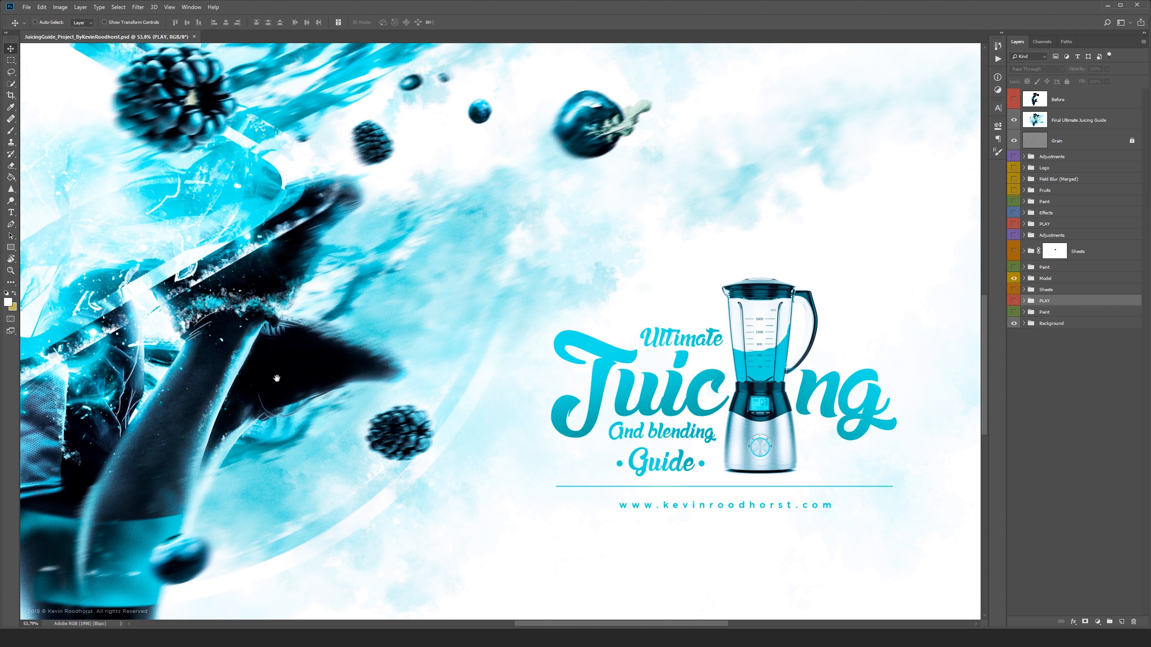
pyautogui.moveTo(171, 379); pyautogui.dragTo(611, 234)
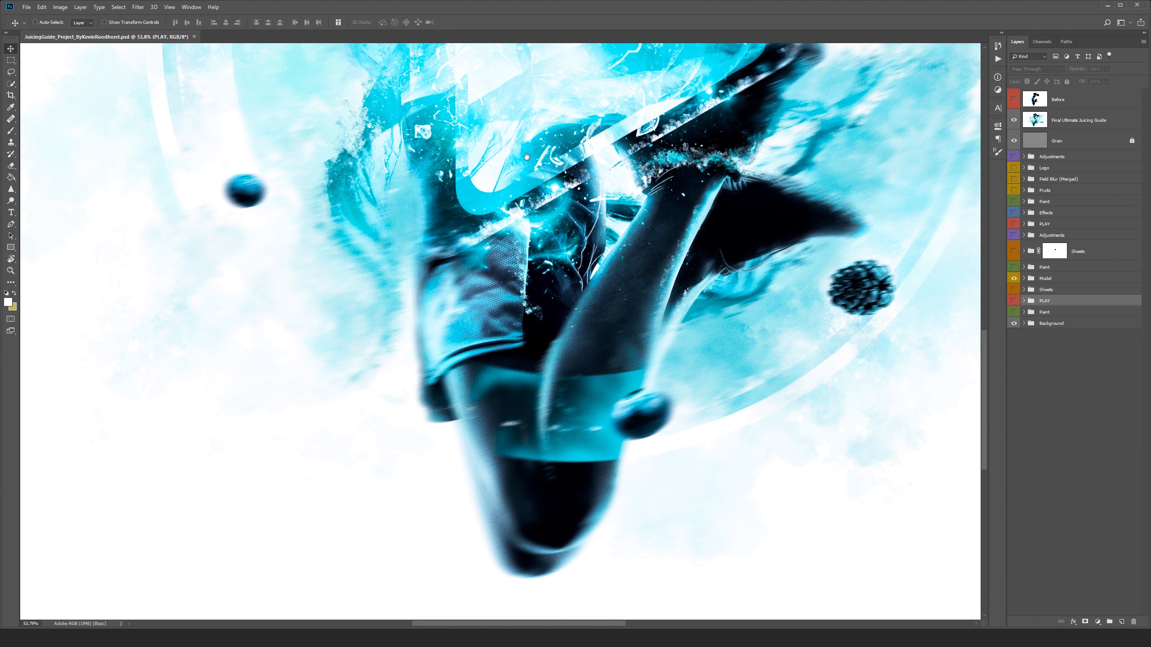
pyautogui.moveTo(527, 121); pyautogui.dragTo(481, 340)
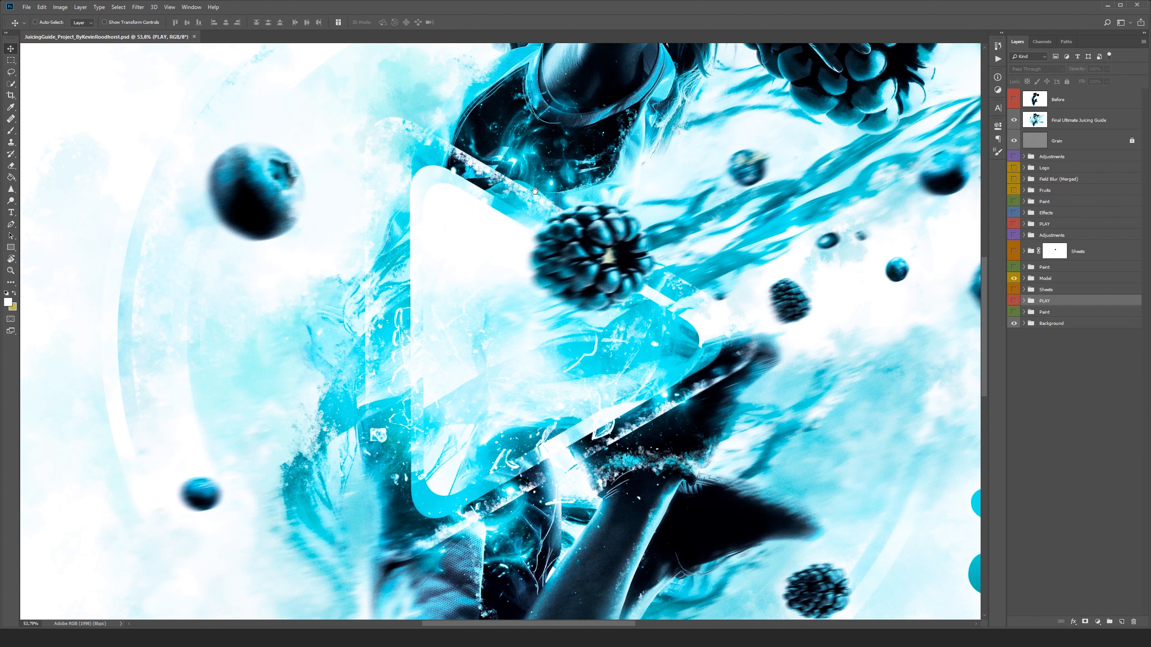
pyautogui.moveTo(535, 192); pyautogui.dragTo(484, 294)
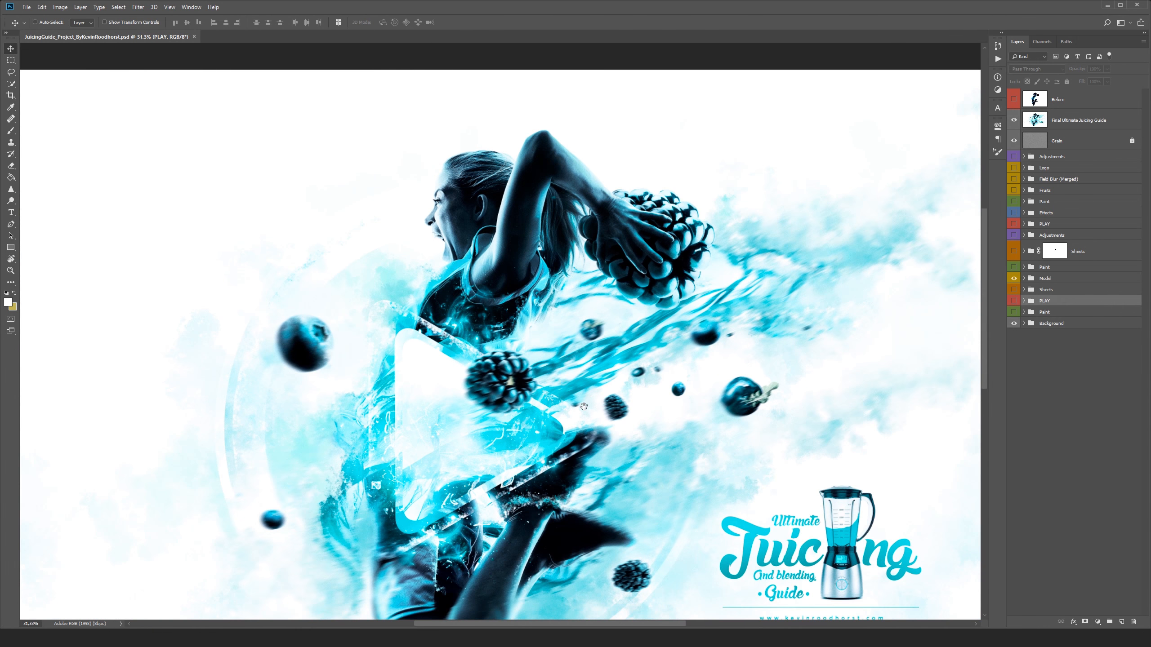
pyautogui.moveTo(582, 431); pyautogui.dragTo(546, 295)
pyautogui.hotkey('ctrl', '0')
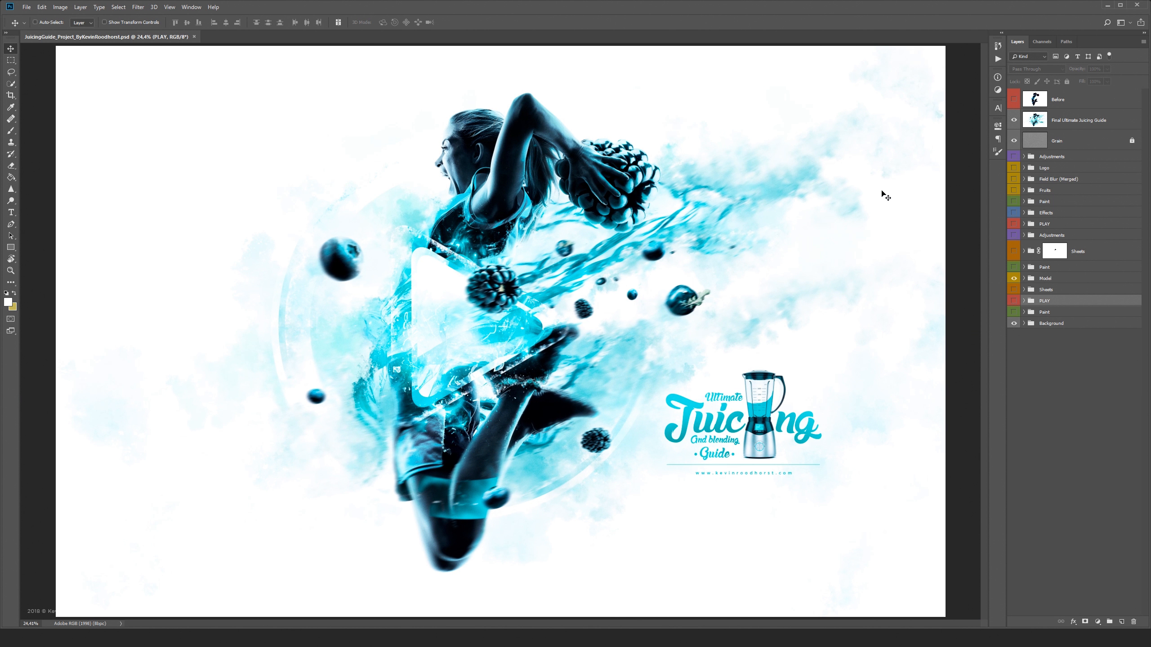
# Hide the Final Ultimate Juicing Guide layer and expand the Model group to reach its lowest layers.
pyautogui.click(1013, 120)
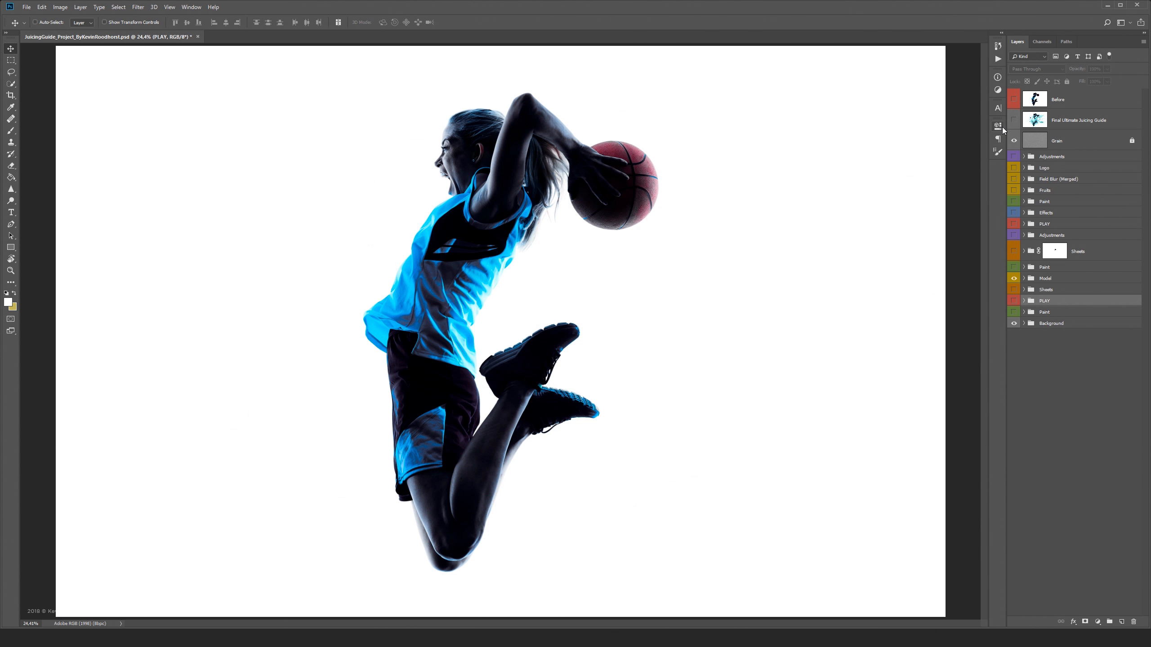
pyautogui.click(1023, 278)
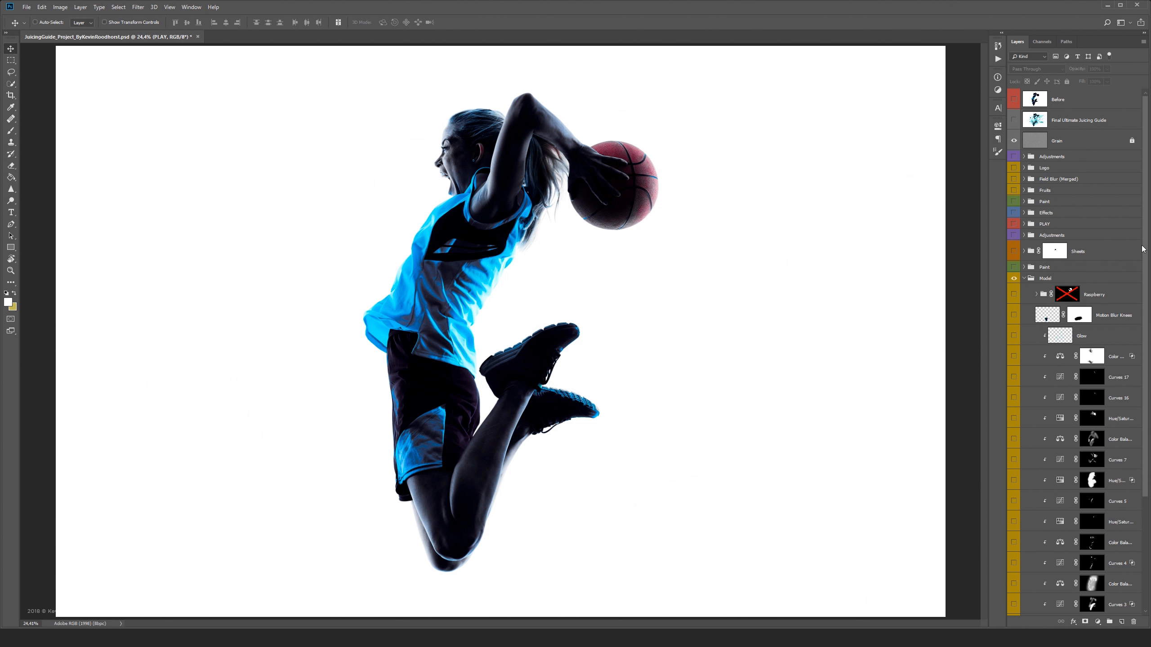
pyautogui.moveTo(1144, 248); pyautogui.dragTo(1145, 411)
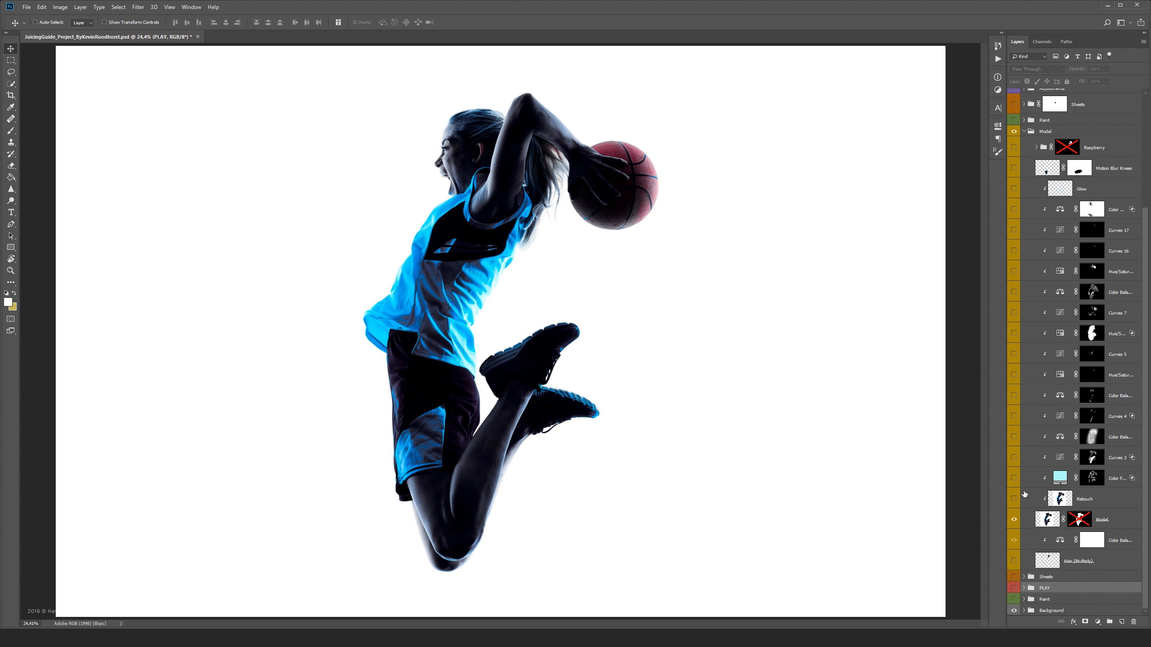
# Enable the Model layer's mask and show the Retouch layer above it, toggling the retouch to compare the face and arm.
pyautogui.keyDown('shift'); pyautogui.click(1079, 520); pyautogui.keyUp('shift')
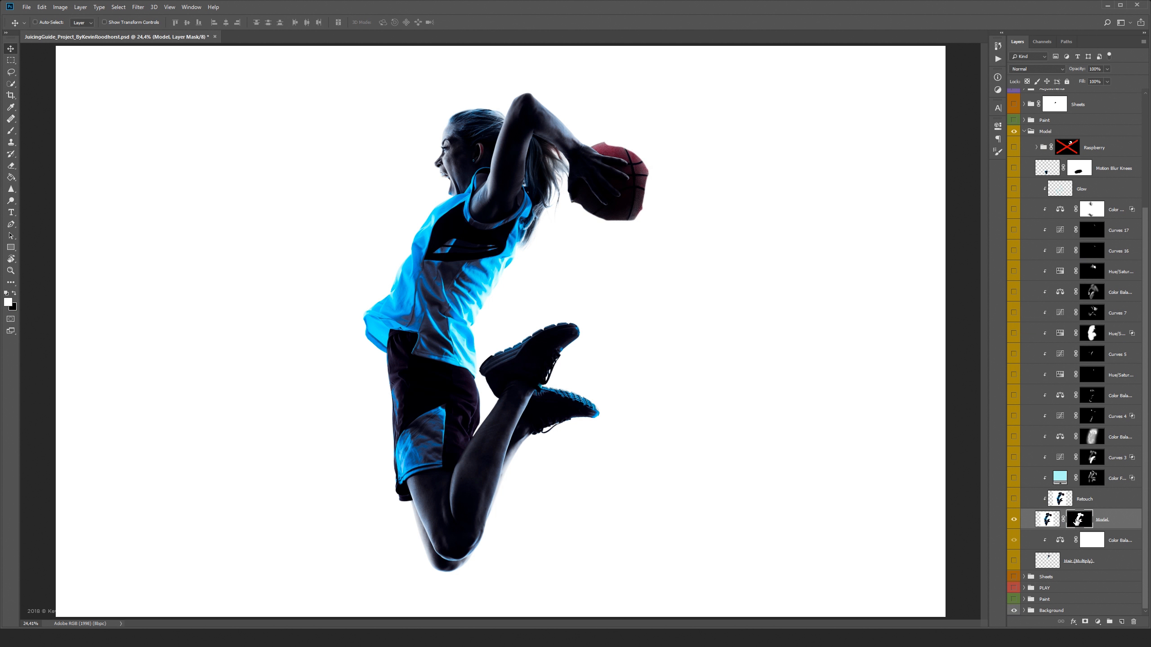
pyautogui.click(1014, 498)
pyautogui.moveTo(491, 155)
pyautogui.mouseDown()
pyautogui.moveTo(527, 218)
pyautogui.moveTo(560, 218)
pyautogui.moveTo(503, 324)
pyautogui.moveTo(756, 348)
pyautogui.mouseUp()
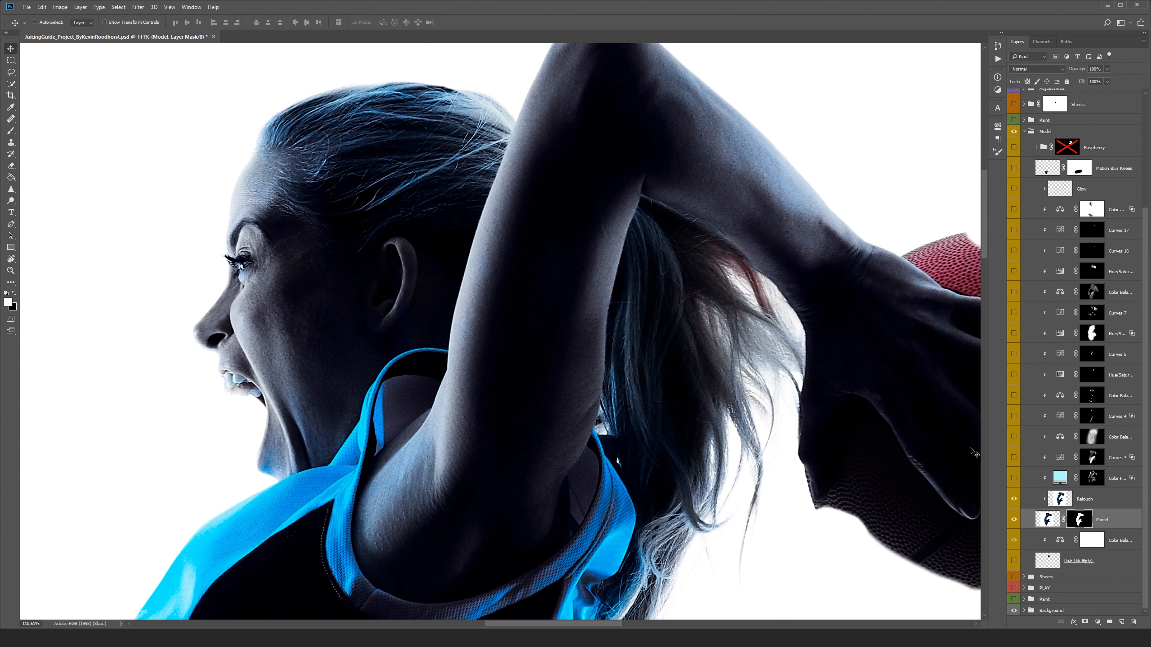
pyautogui.scroll(-2, 847, 436)
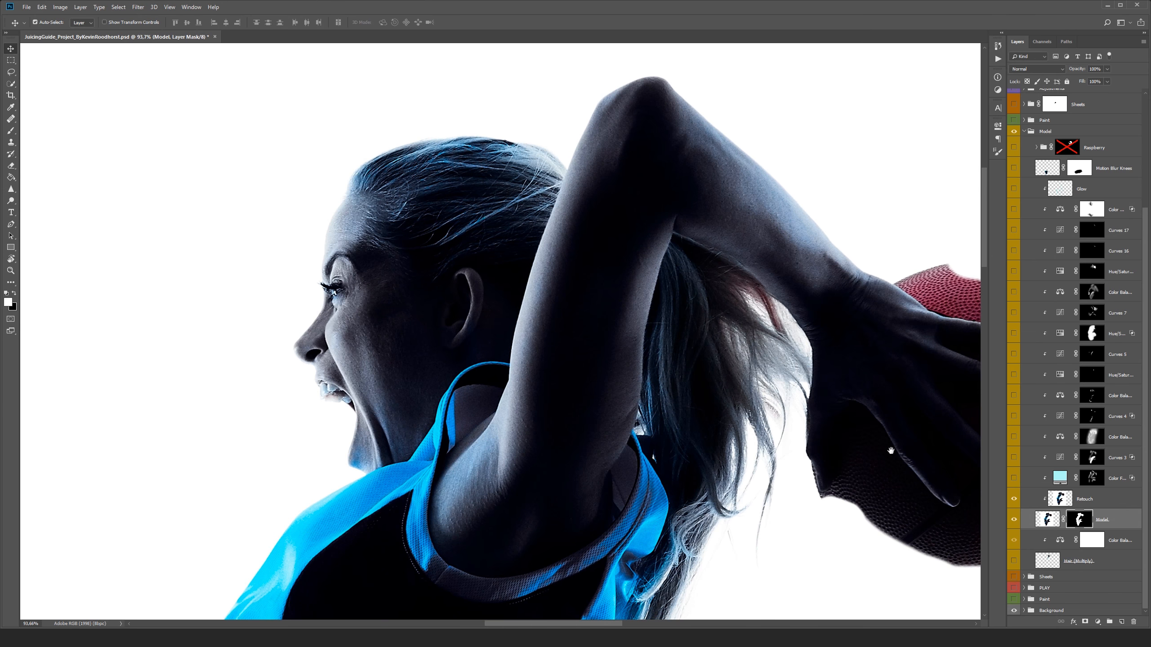
pyautogui.click(1013, 500)
pyautogui.click(1014, 500)
pyautogui.click(1014, 500)
pyautogui.click(1014, 500)
pyautogui.click(1014, 501)
pyautogui.click(1014, 498)
pyautogui.hotkey('ctrl', '0')
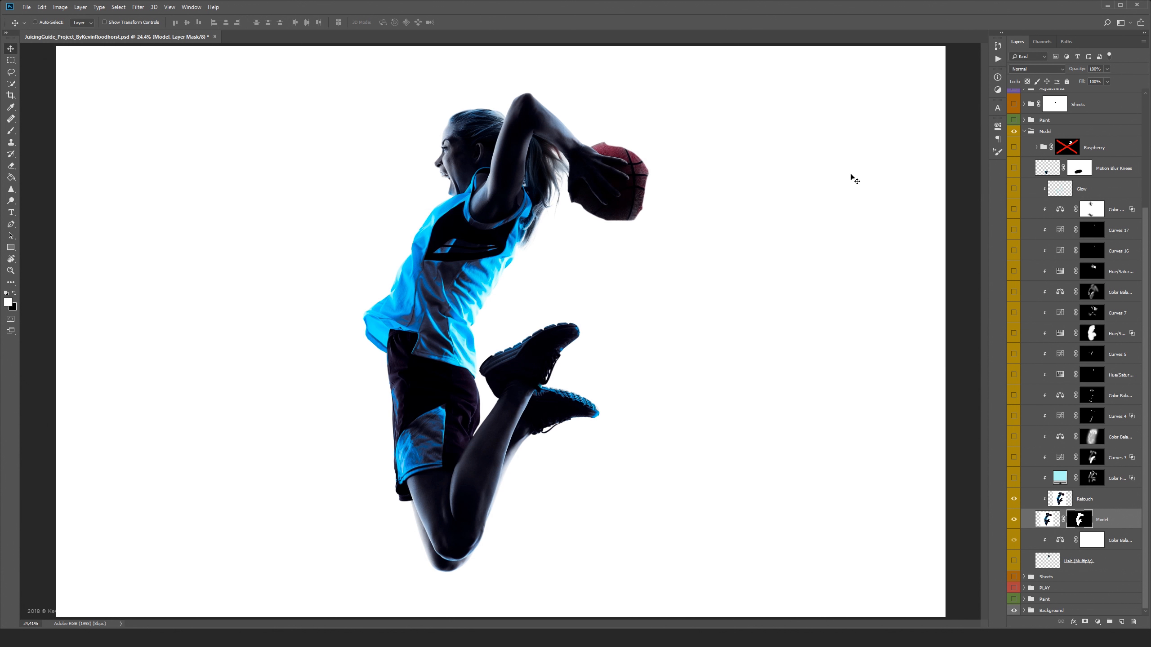
# Show the model's clipped adjustment layers from the Color Fill up to Curves 5, toggling Curves 3 to compare.
pyautogui.click(1014, 478)
pyautogui.click(1014, 457)
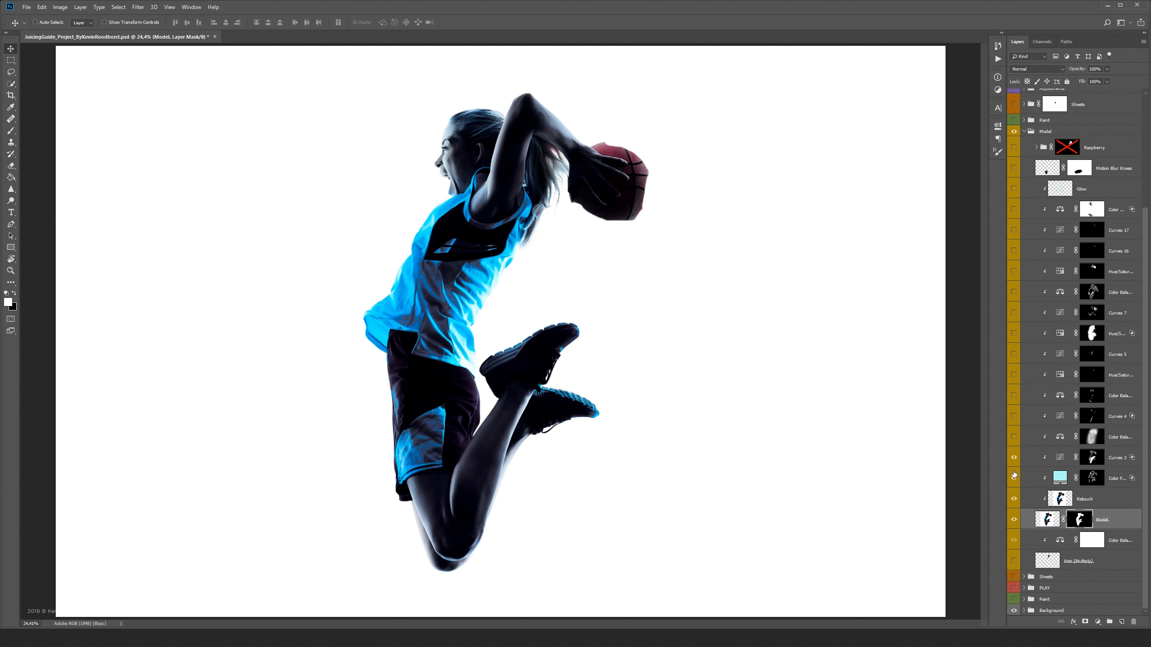
pyautogui.click(1014, 461)
pyautogui.click(1014, 460)
pyautogui.click(1014, 417)
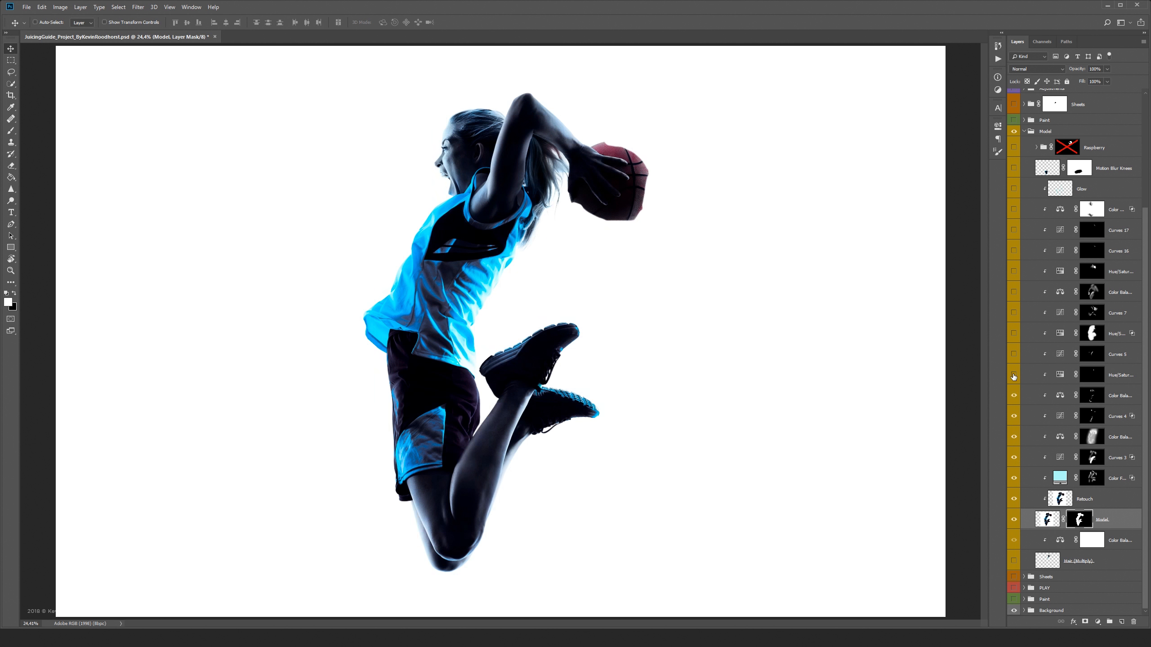
pyautogui.click(1014, 354)
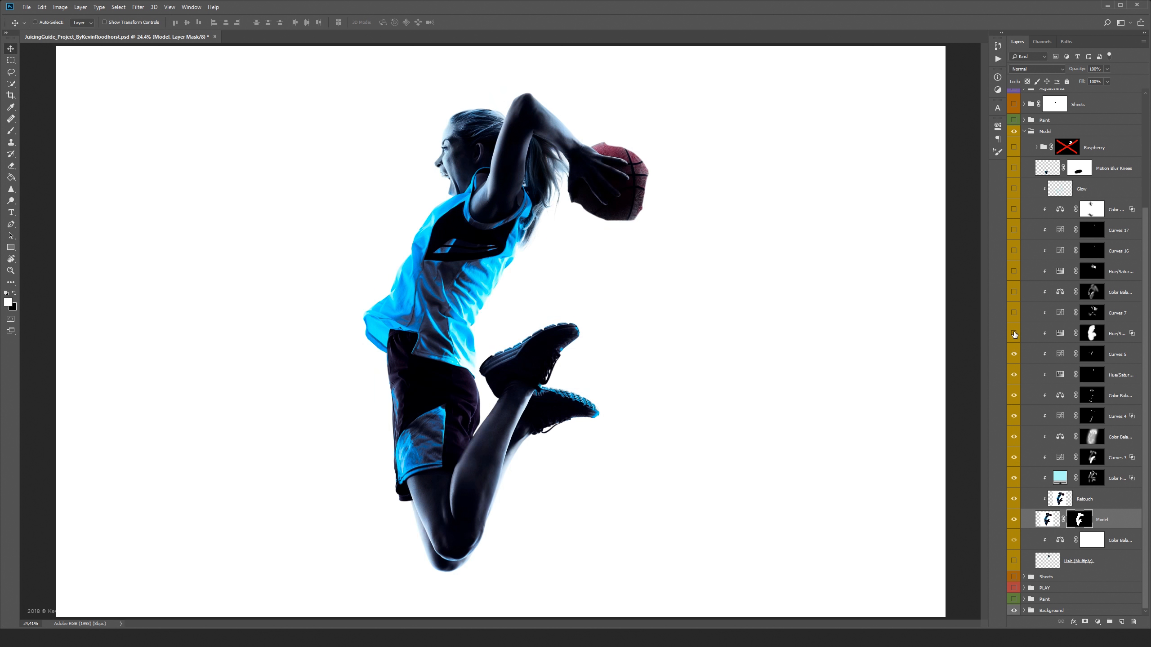
# Show the model's remaining clipped layers up to Glow, switching several adjustments off and on to compare.
pyautogui.click(1014, 314)
pyautogui.moveTo(1014, 314); pyautogui.dragTo(1015, 407)
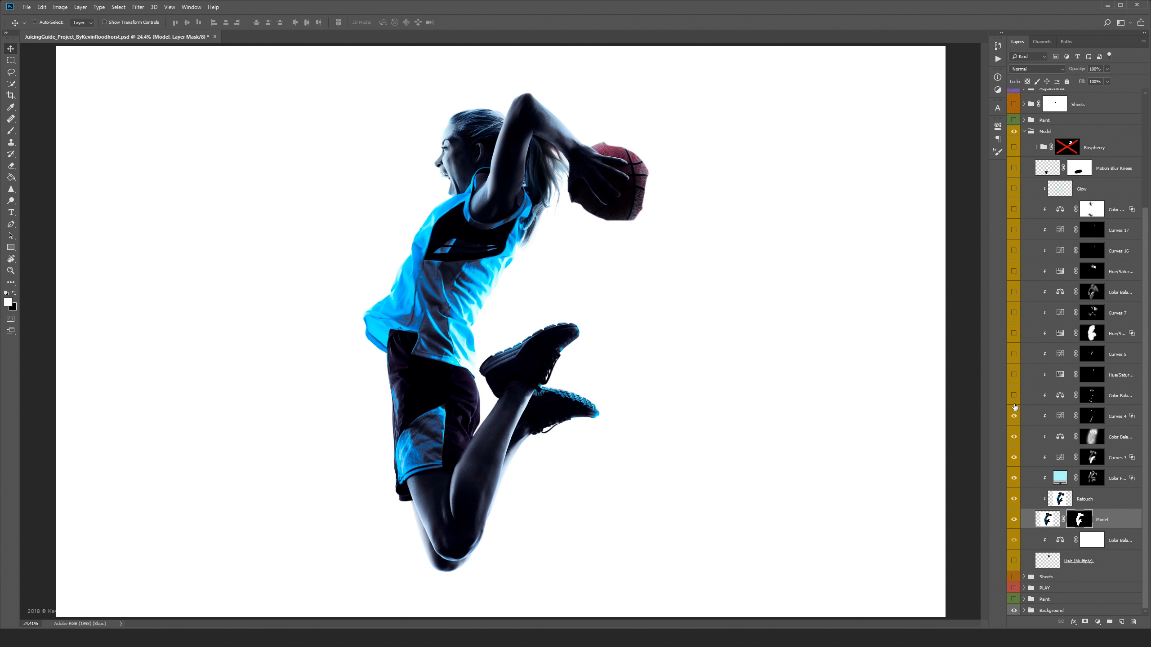
pyautogui.click(1013, 395)
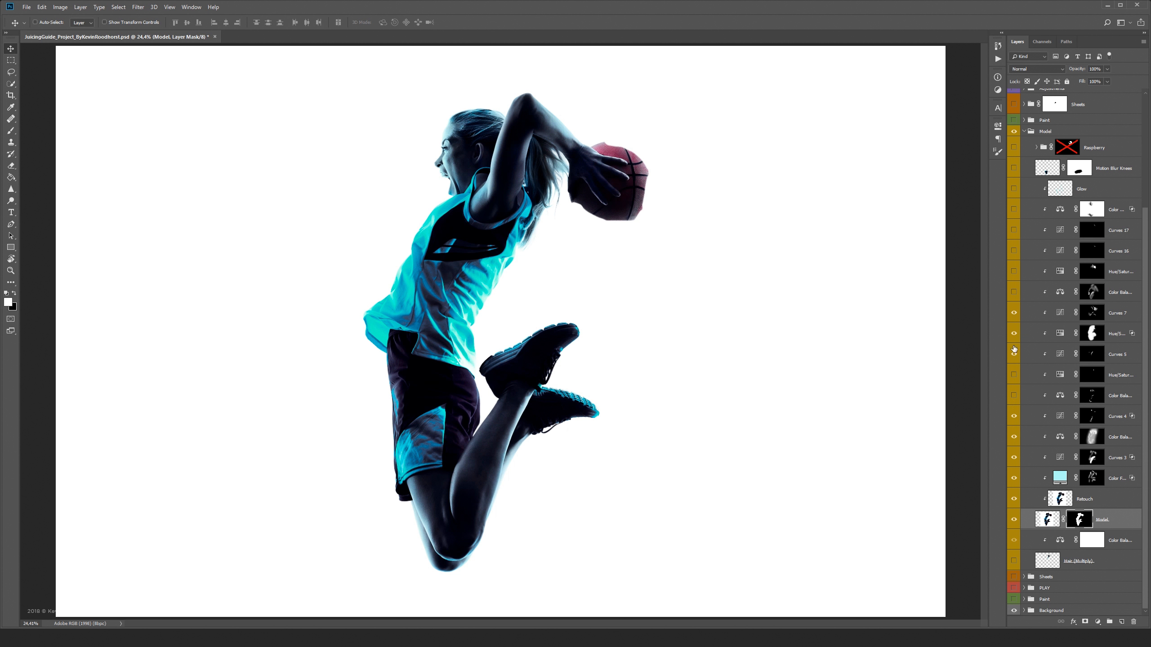
pyautogui.moveTo(1014, 396); pyautogui.dragTo(1009, 200)
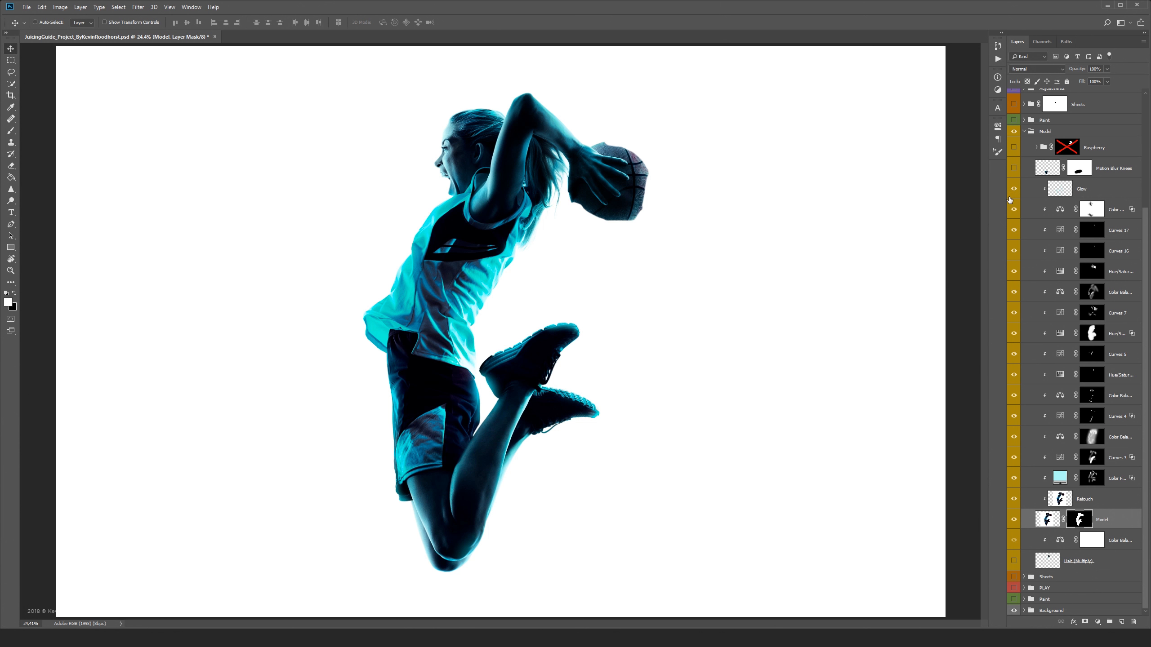
# Show the Motion Blur Knees layer and toggle it to compare the knees with and without blur.
pyautogui.click(1013, 169)
pyautogui.scroll(3, 522, 482)
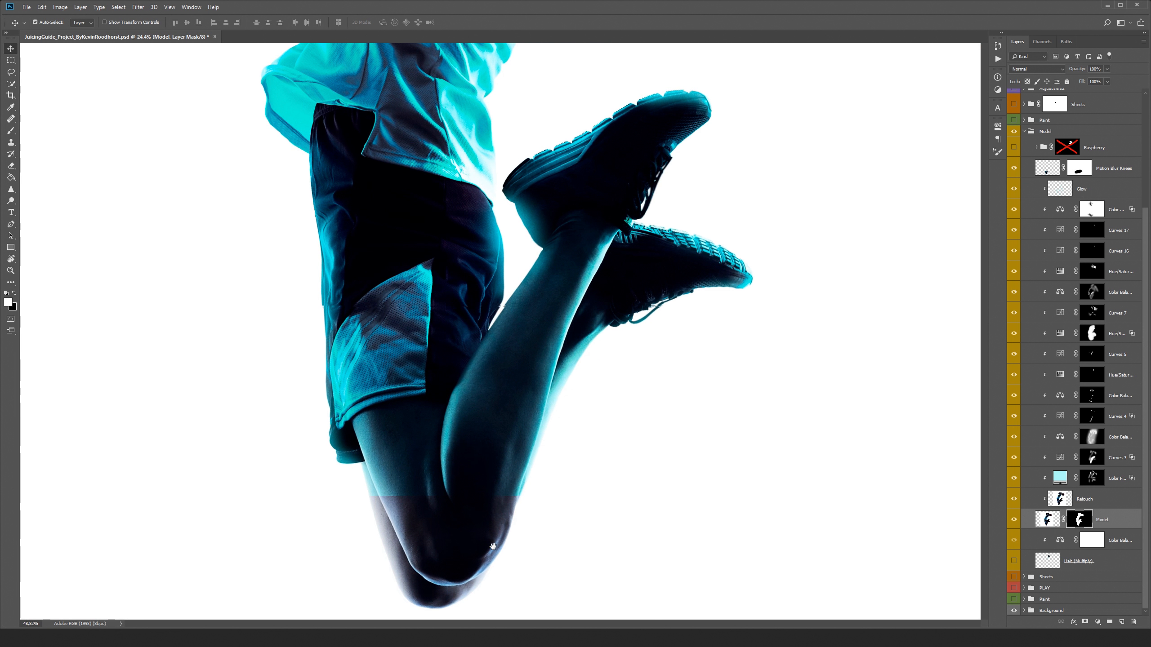
pyautogui.click(1014, 169)
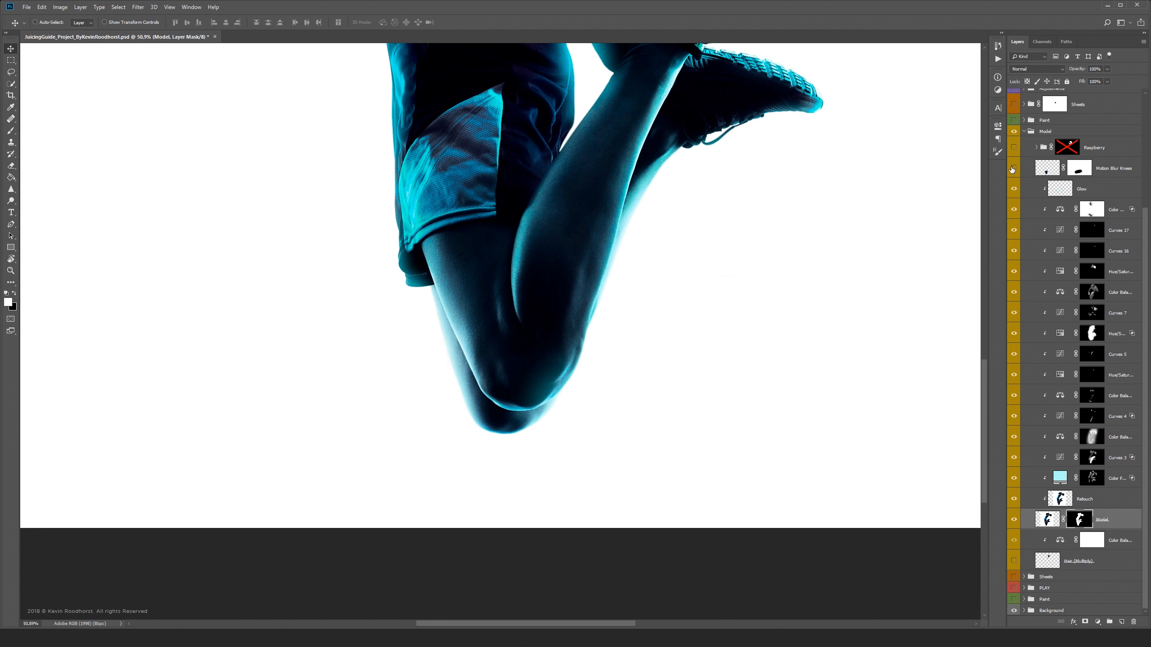
pyautogui.click(1013, 169)
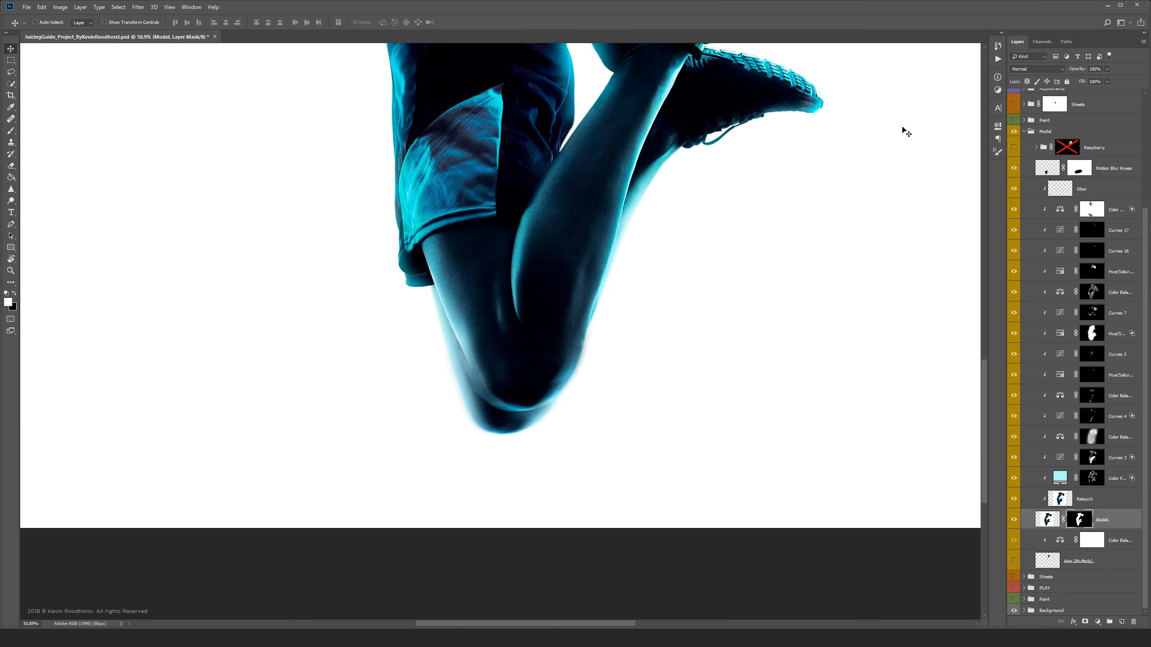
# Show the Raspberry group over the basketball and enable its mask so the hand sits in front of the fruit.
pyautogui.scroll(-3, 904, 130)
pyautogui.scroll(3, 616, 166)
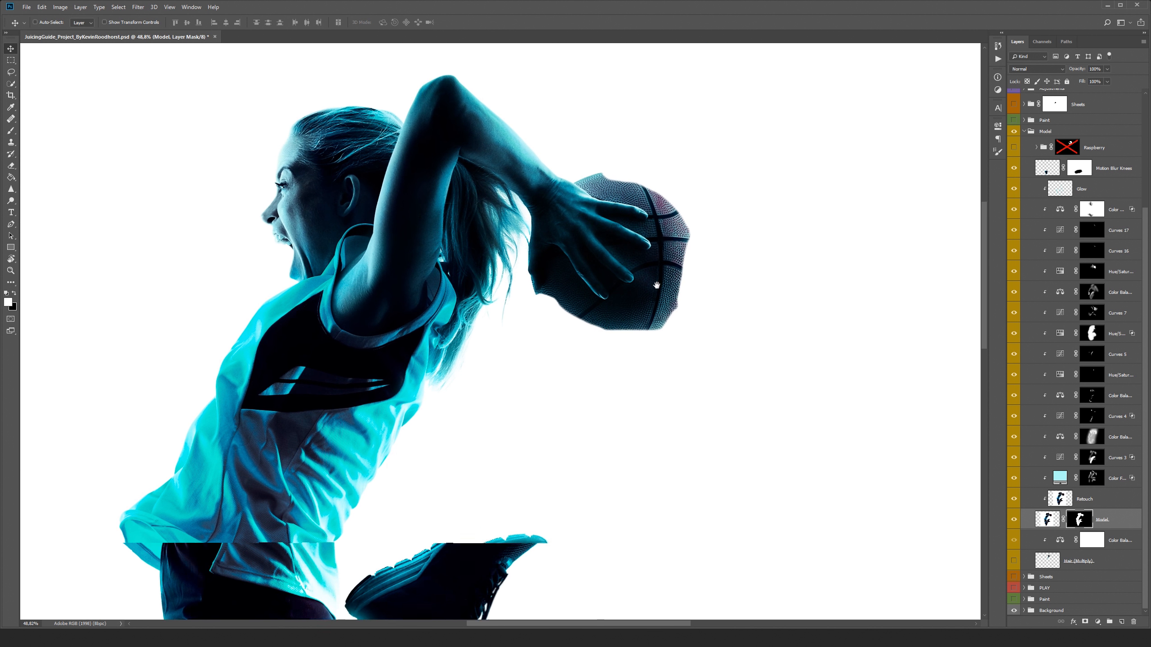
pyautogui.click(1014, 147)
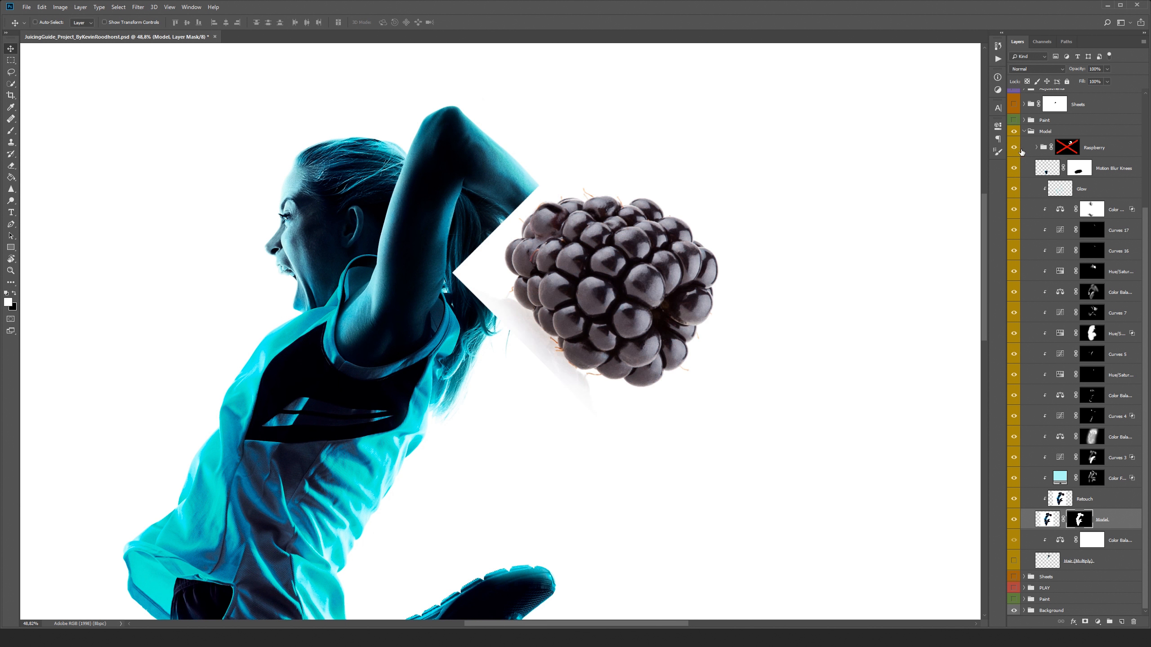
pyautogui.scroll(2, 679, 283)
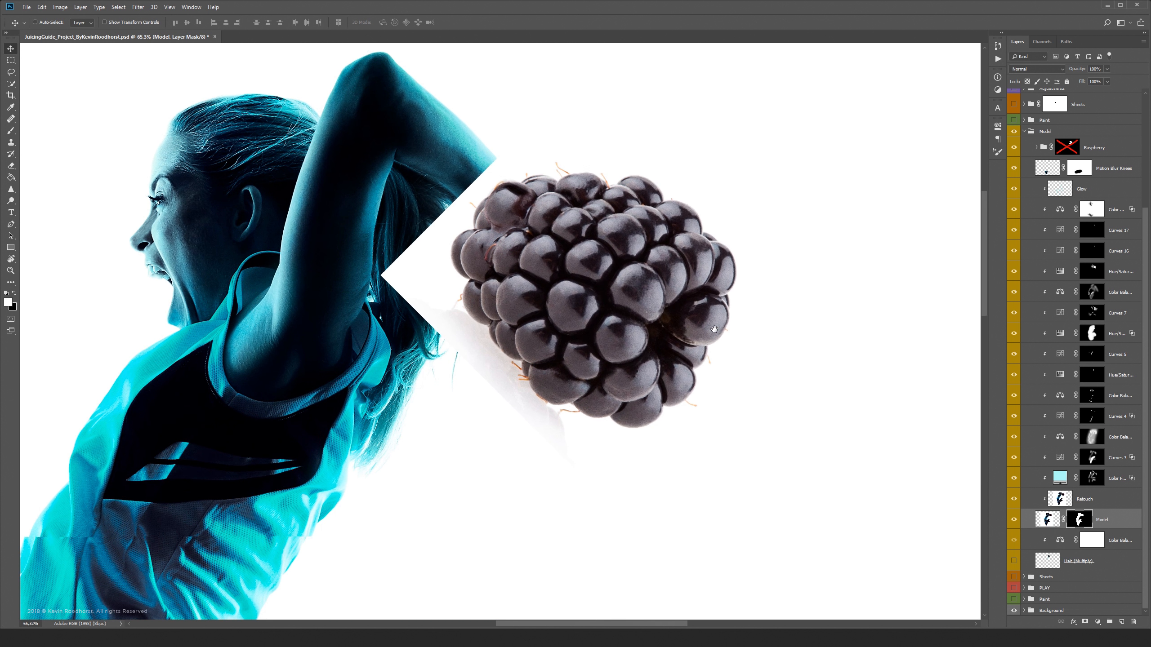
pyautogui.keyDown('shift'); pyautogui.click(1062, 149); pyautogui.keyUp('shift')
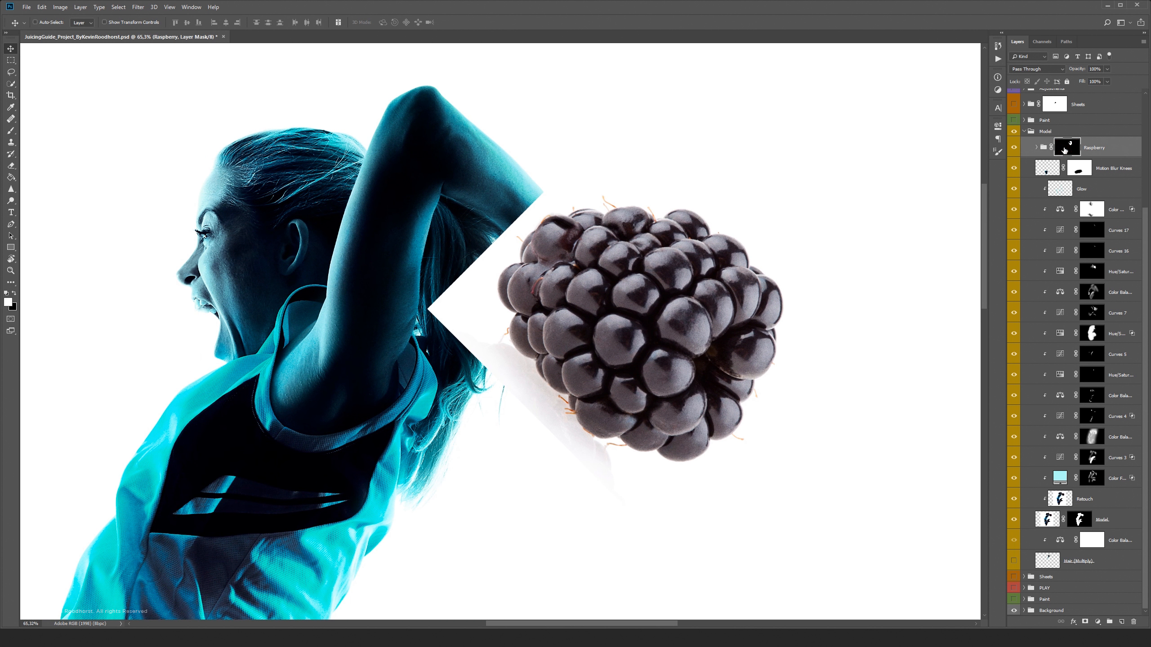
# Expand the Raspberry group and enable the mask of the fruit layer inside it to cut out its background.
pyautogui.click(1037, 148)
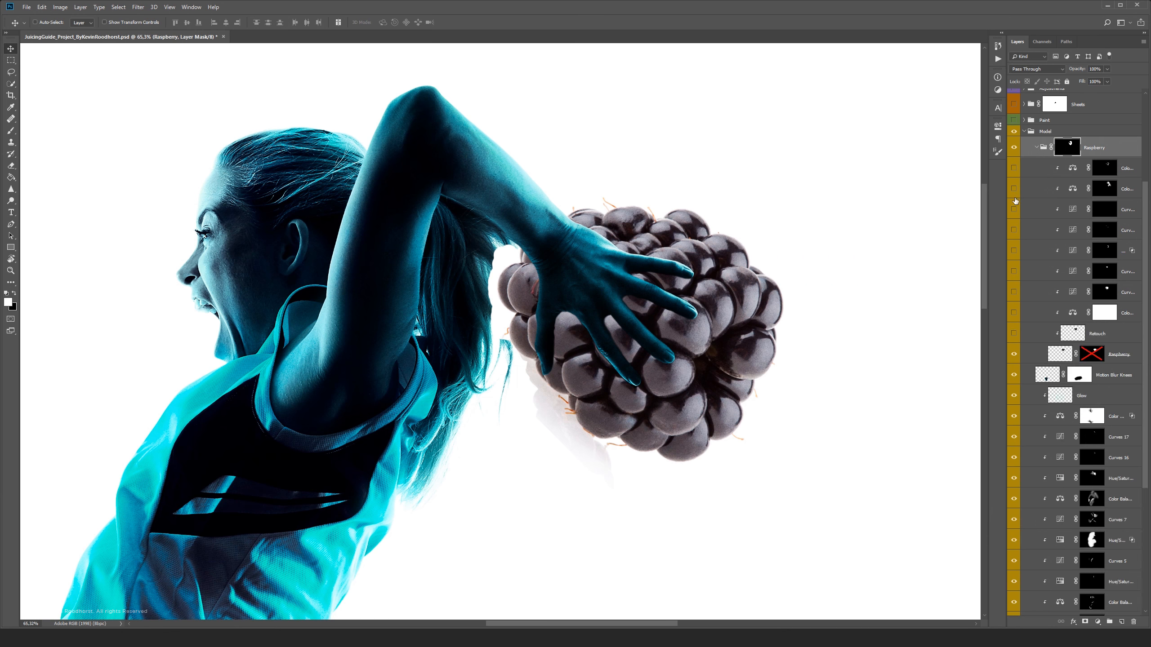
pyautogui.keyDown('shift'); pyautogui.click(1090, 355); pyautogui.keyUp('shift')
pyautogui.keyDown('shift'); pyautogui.click(1089, 355); pyautogui.keyUp('shift')
pyautogui.keyDown('shift'); pyautogui.click(1089, 355); pyautogui.keyUp('shift')
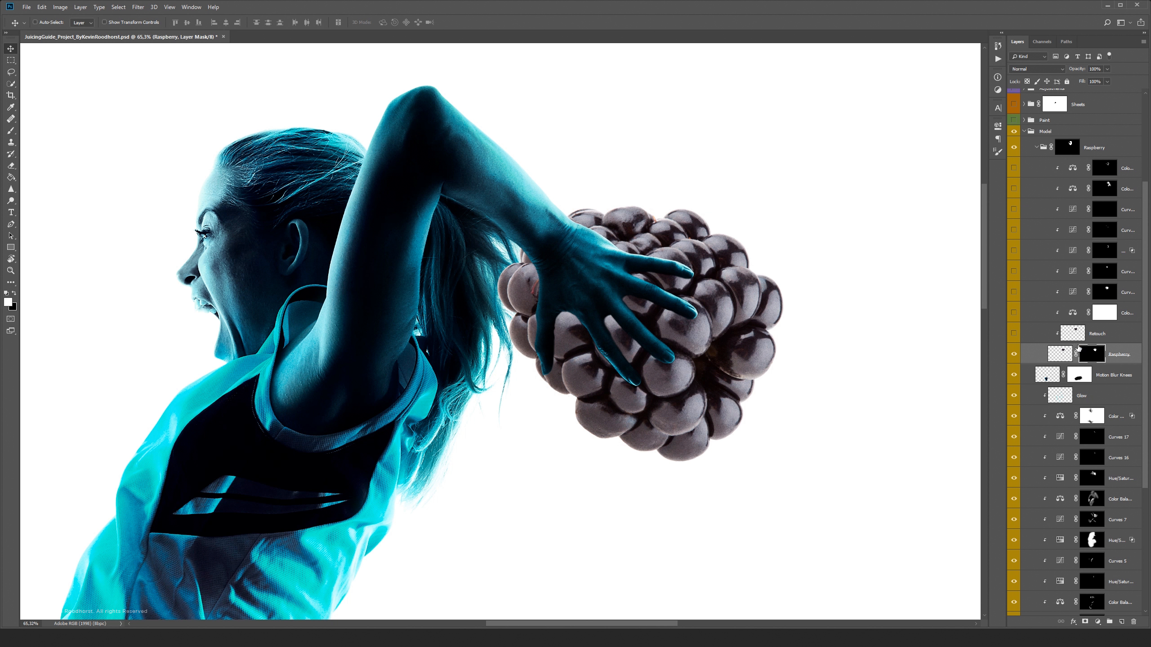
# Show the raspberry's Retouch layer and the Color Balance above it, toggling each to compare.
pyautogui.click(1014, 334)
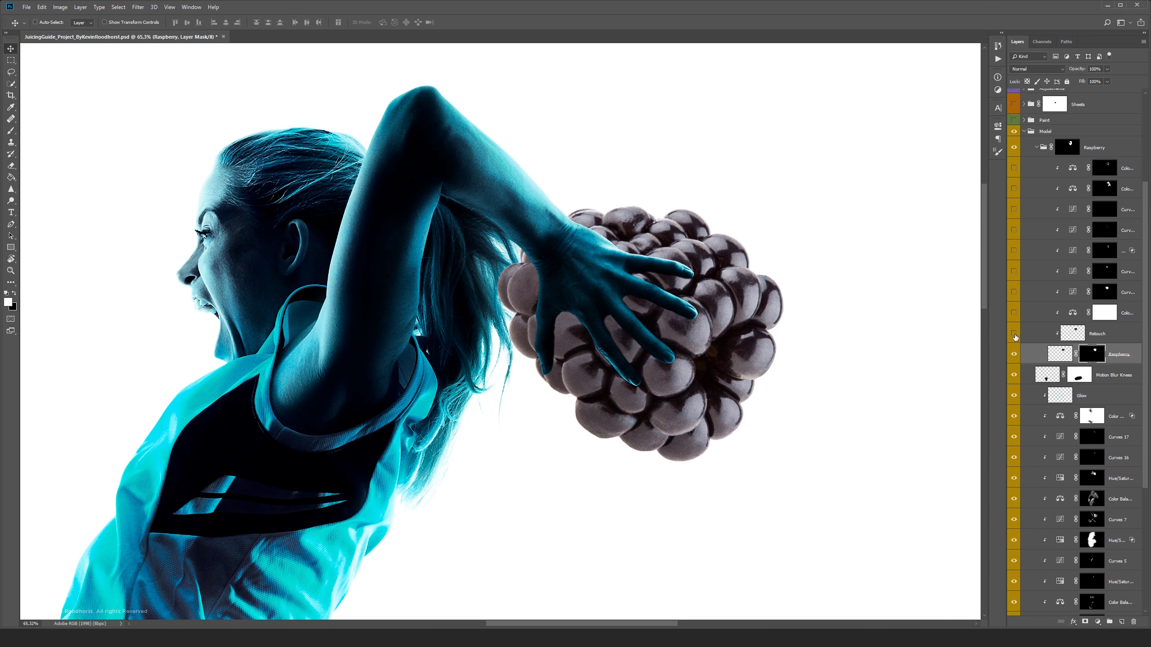
pyautogui.click(1014, 335)
pyautogui.click(1014, 335)
pyautogui.click(1014, 334)
pyautogui.click(1014, 312)
pyautogui.click(1014, 313)
pyautogui.click(1014, 313)
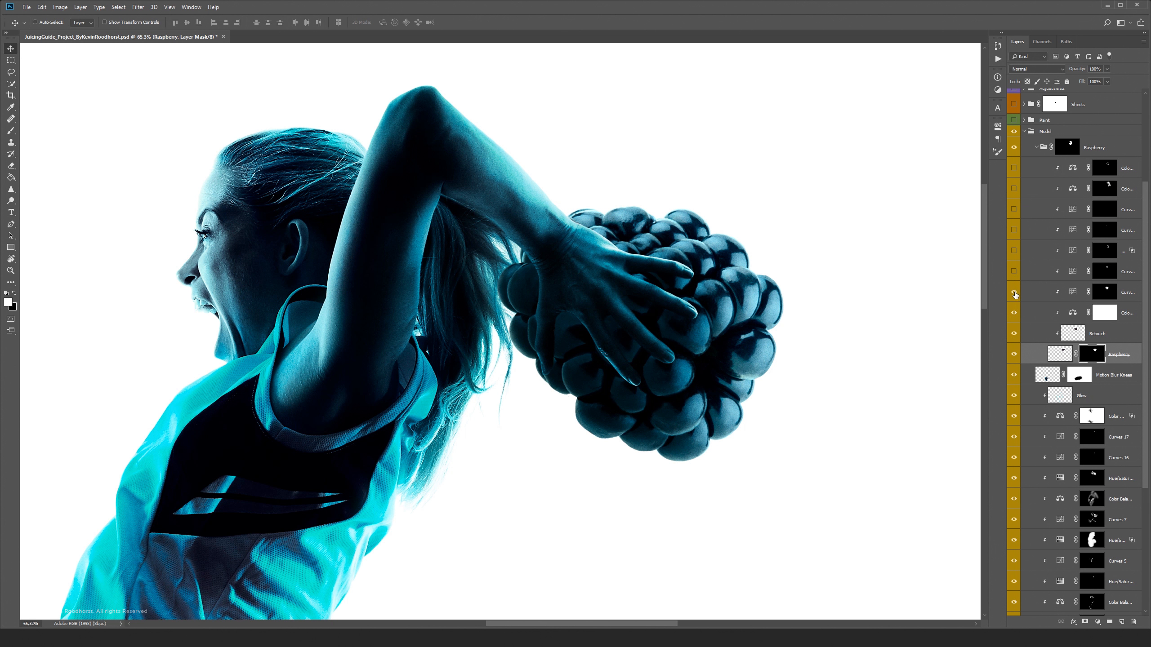
# Show all the raspberry's Curves adjustments and the two upper Color Balance adjustments.
pyautogui.click(1015, 293)
pyautogui.click(1014, 292)
pyautogui.click(1014, 271)
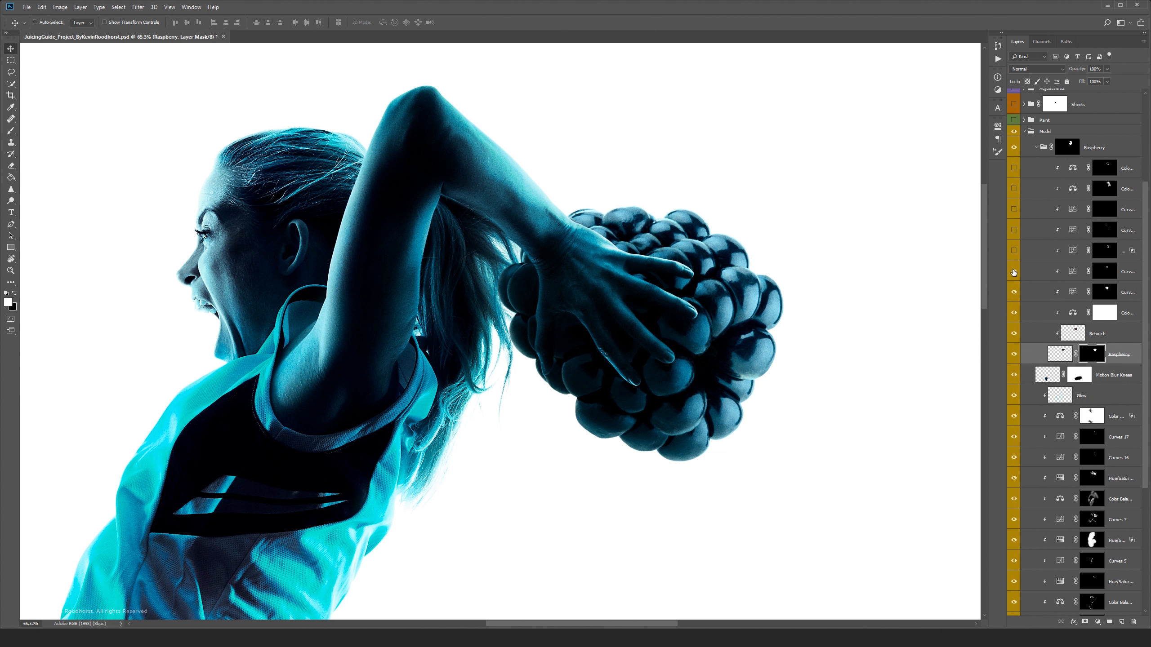
pyautogui.click(1014, 251)
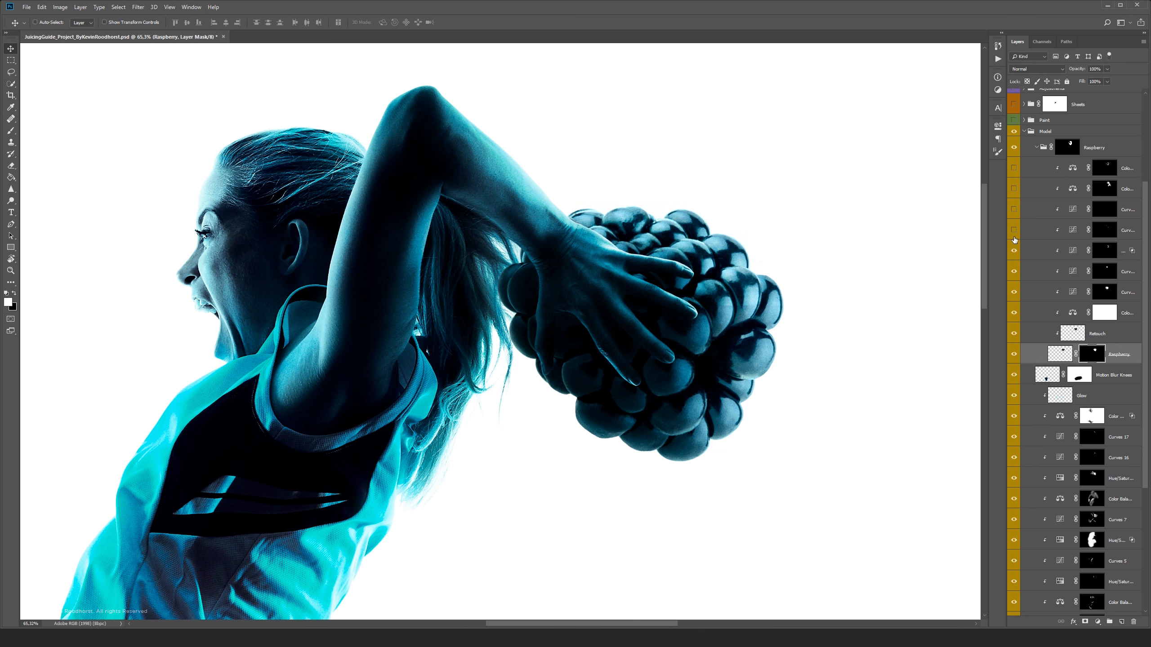
pyautogui.click(1014, 230)
pyautogui.click(1014, 209)
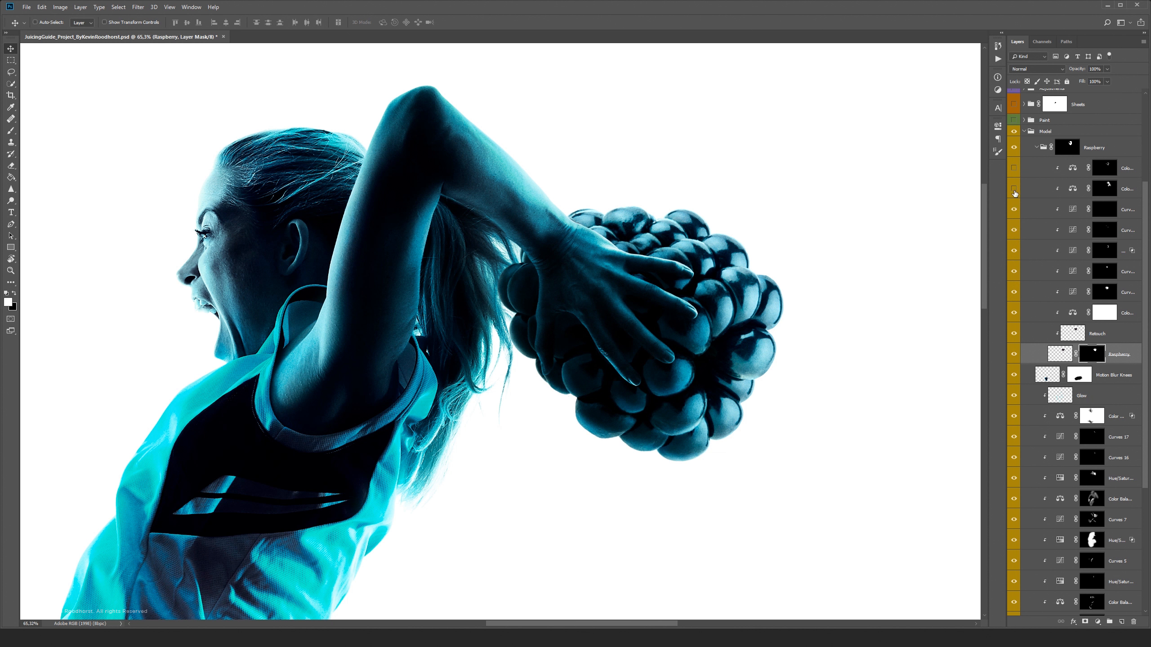
pyautogui.click(1014, 188)
pyautogui.click(1014, 168)
pyautogui.moveTo(1014, 170)
pyautogui.mouseDown()
pyautogui.moveTo(1013, 290)
pyautogui.moveTo(1019, 159)
pyautogui.mouseUp()
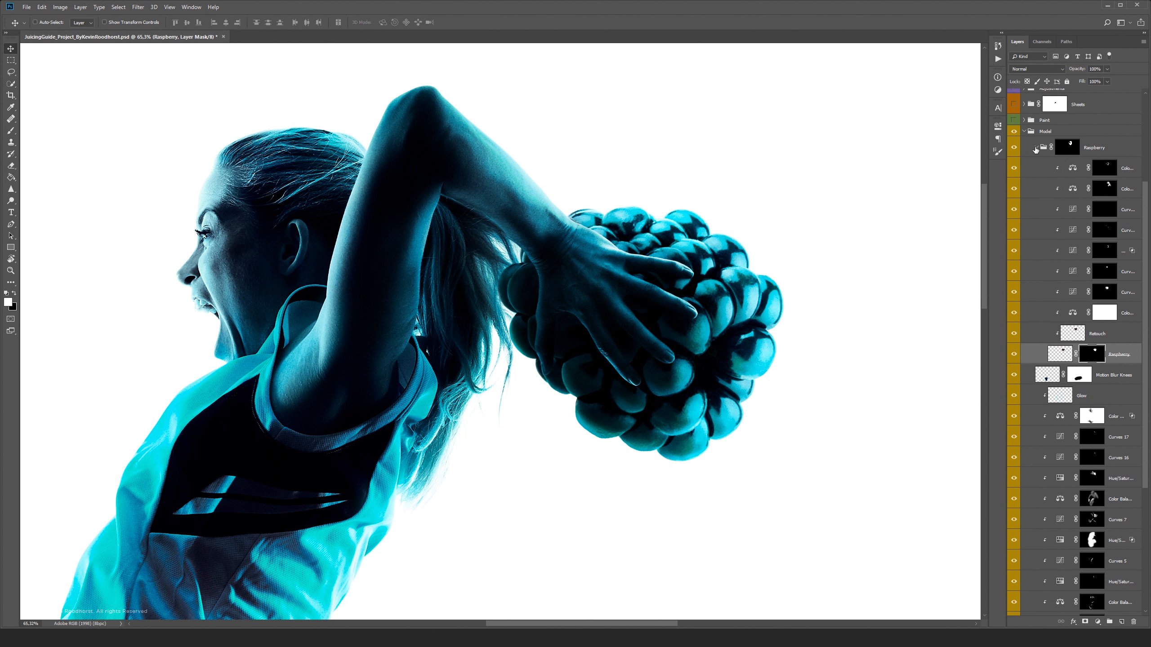
# Collapse the Raspberry group and show the Hair (Multiply) layer beneath the model.
pyautogui.click(1036, 150)
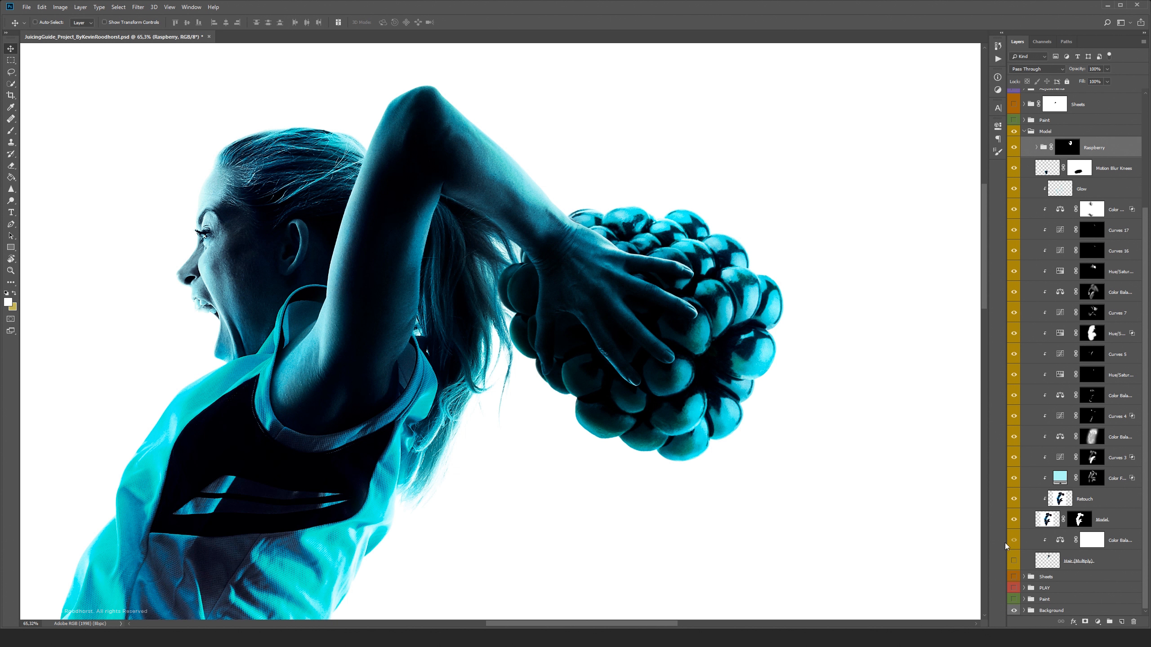
pyautogui.click(1014, 561)
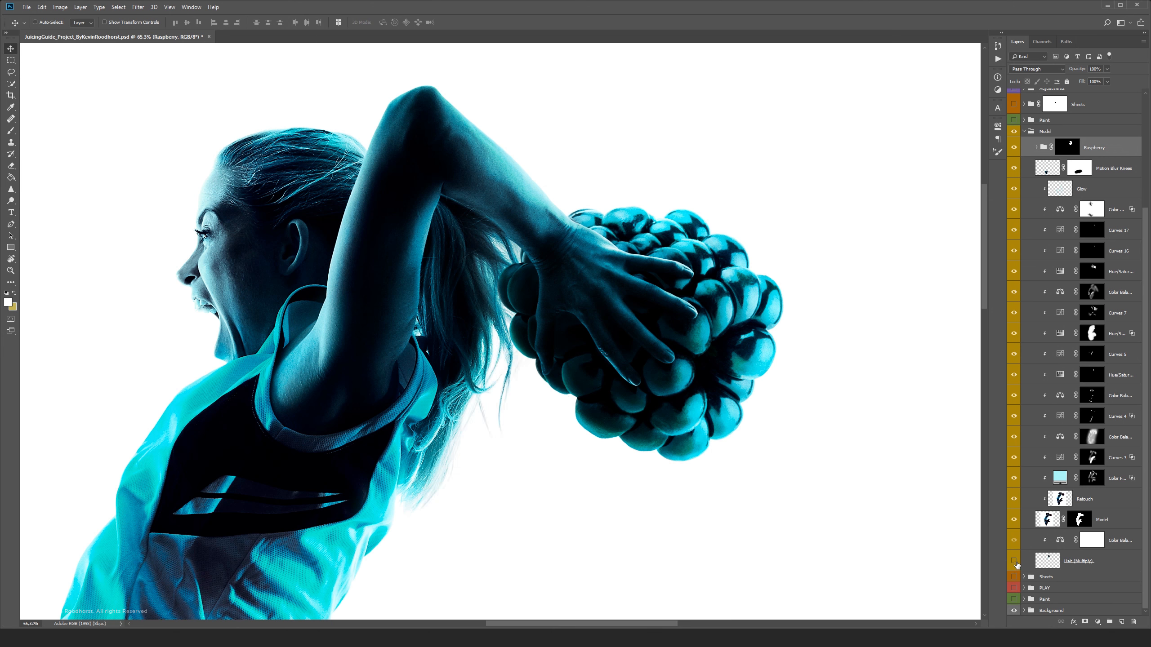
# Make the Hair (Multiply) layer visible, collapse the Model group and fit the whole artwork in view.
pyautogui.click(1015, 562)
pyautogui.click(1024, 132)
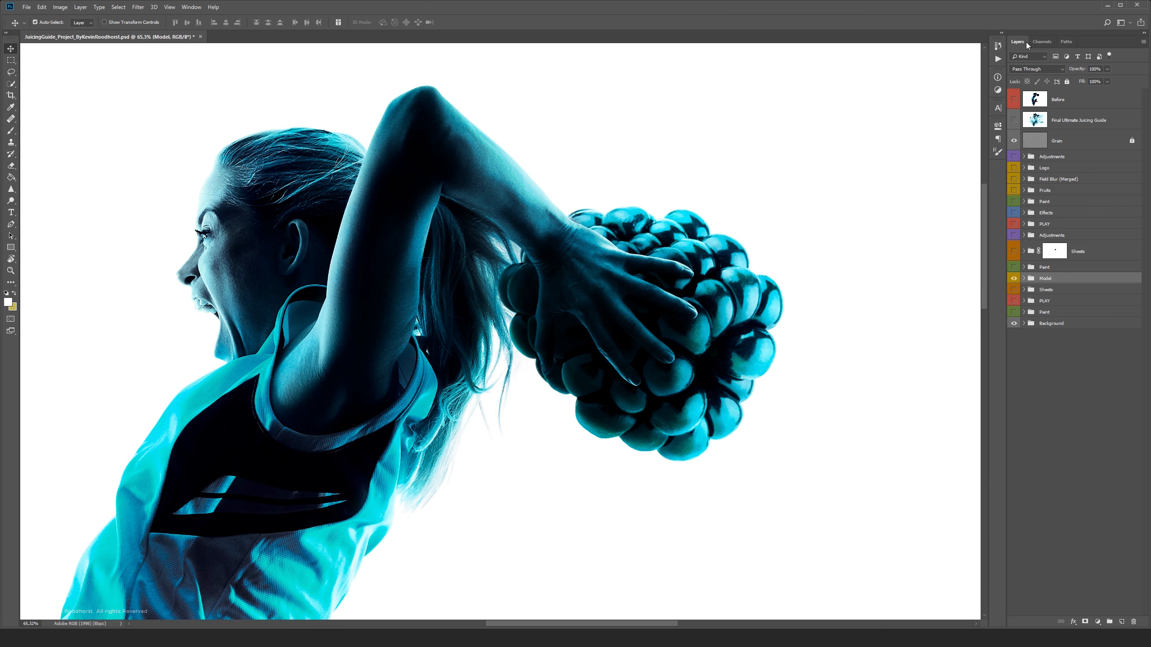
pyautogui.hotkey('ctrl', '0')
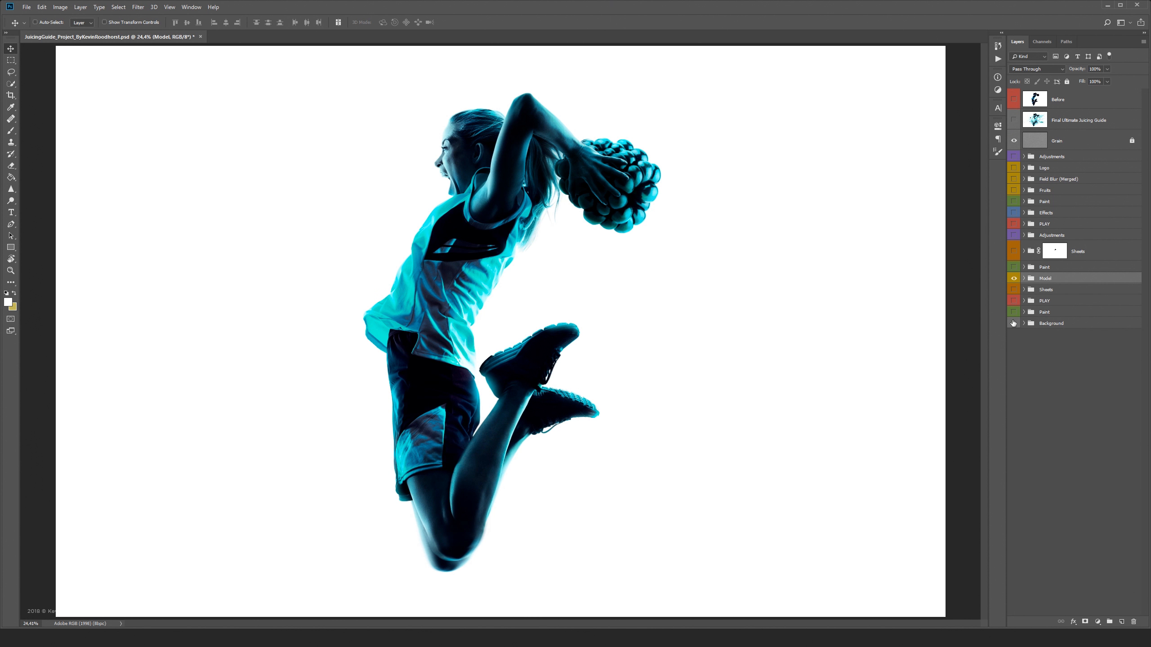
# Expand the Background group, show the light cyan Color Fill 1 layer and inspect its mask on its own.
pyautogui.click(1024, 324)
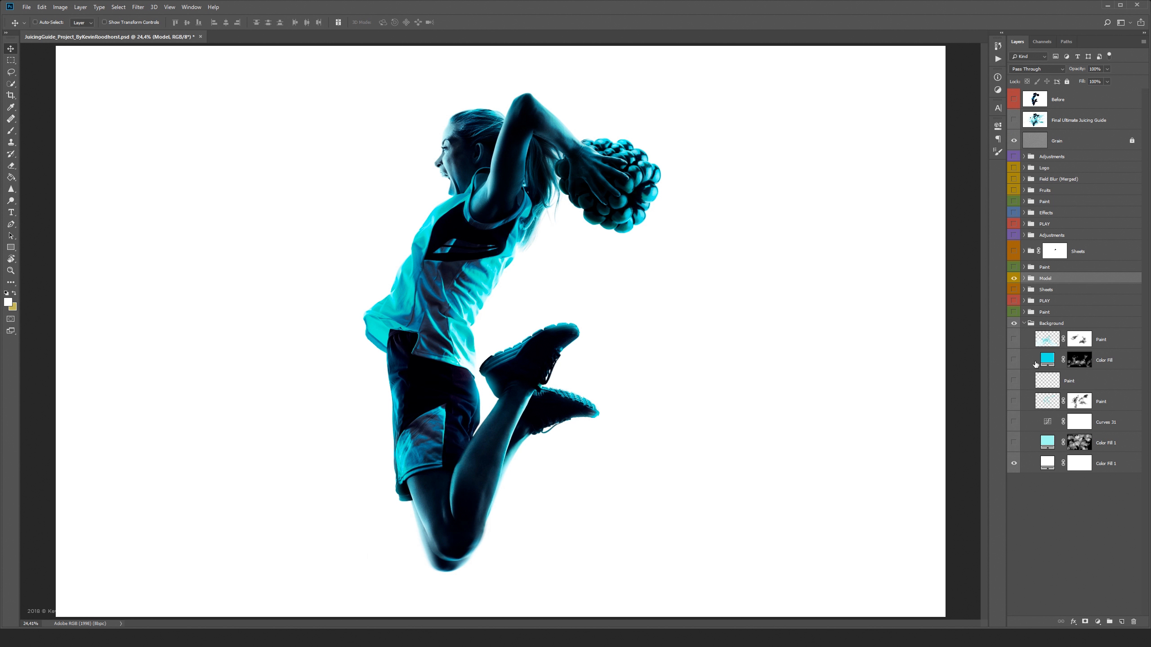
pyautogui.click(1014, 443)
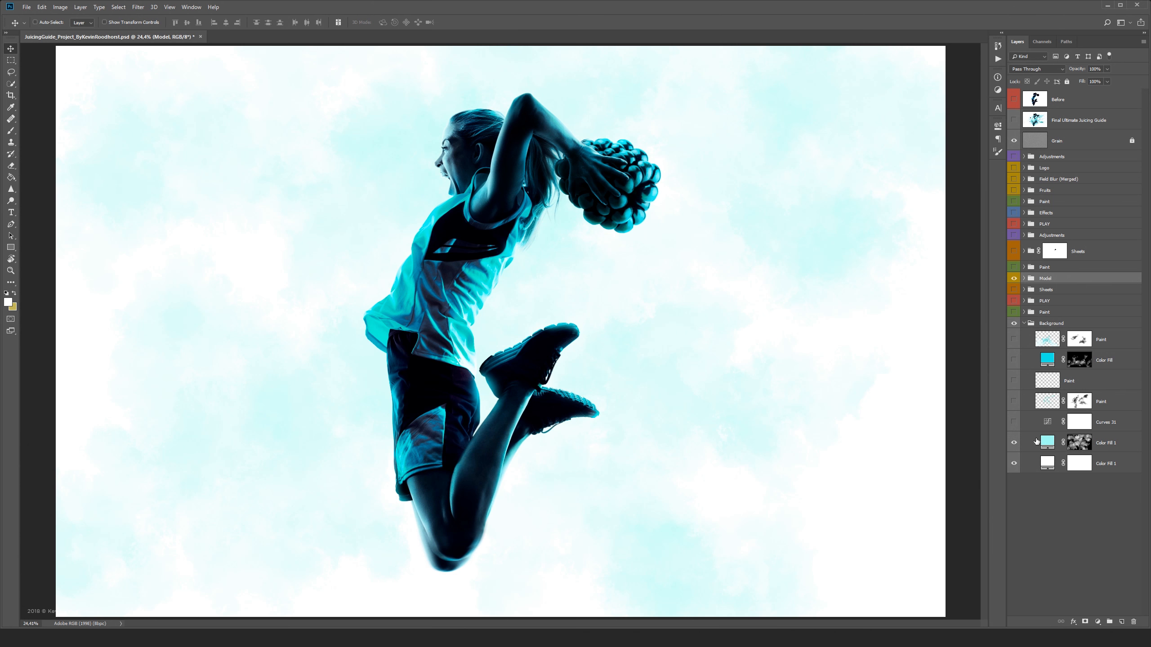
pyautogui.keyDown('alt'); pyautogui.click(1075, 445); pyautogui.keyUp('alt')
pyautogui.keyDown('alt'); pyautogui.click(1075, 445); pyautogui.keyUp('alt')
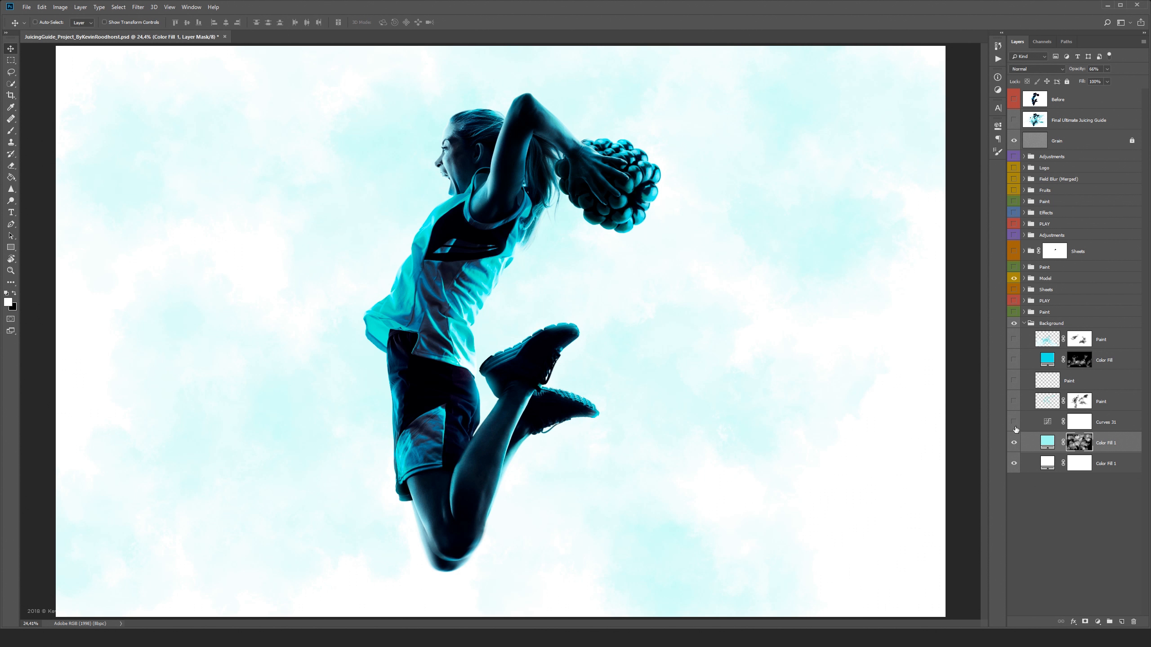
# Show the Curves 31 adjustment and the Paint layer directly above it, toggling the Paint layer to compare.
pyautogui.click(1014, 422)
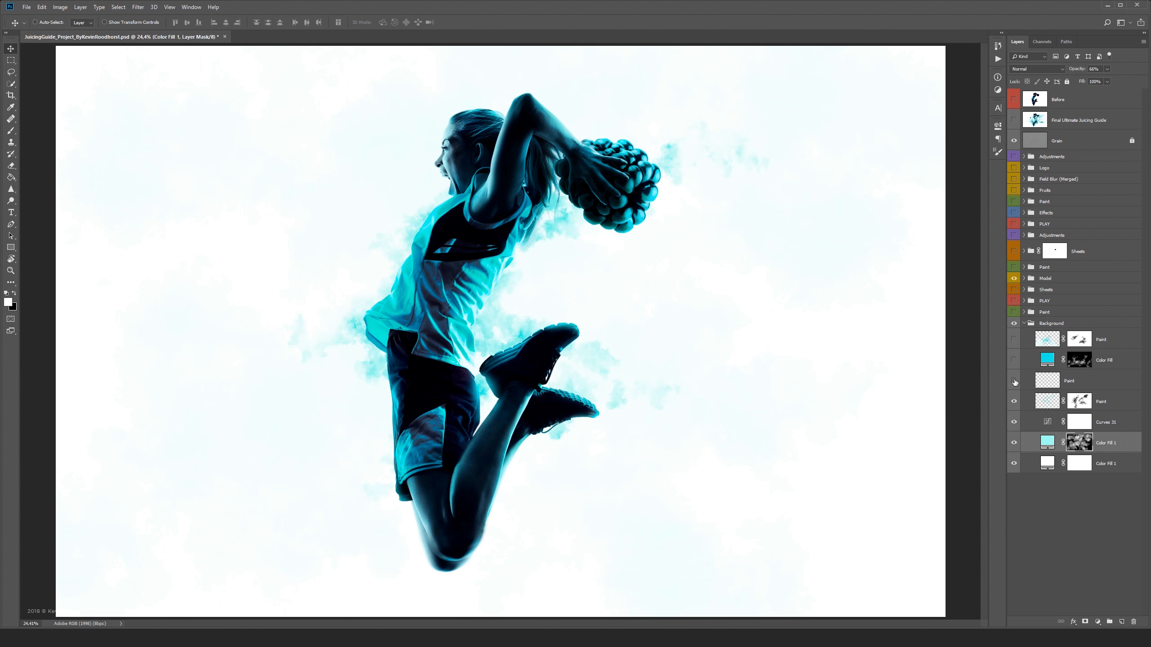
pyautogui.click(1014, 401)
pyautogui.click(1014, 400)
pyautogui.click(1014, 401)
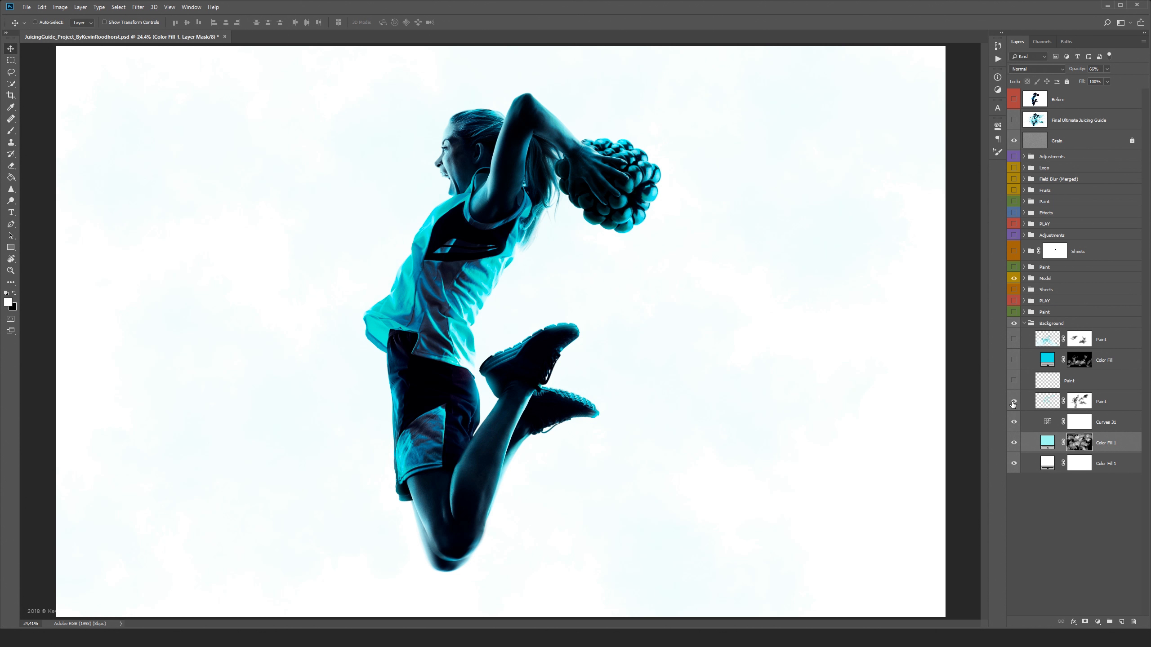
pyautogui.click(1014, 400)
# Show the remaining Paint and Color Fill layers in the Background group, inspect the Color Fill mask and collapse the group.
pyautogui.moveTo(1015, 387); pyautogui.dragTo(1015, 323)
pyautogui.moveTo(1015, 385); pyautogui.dragTo(1016, 441)
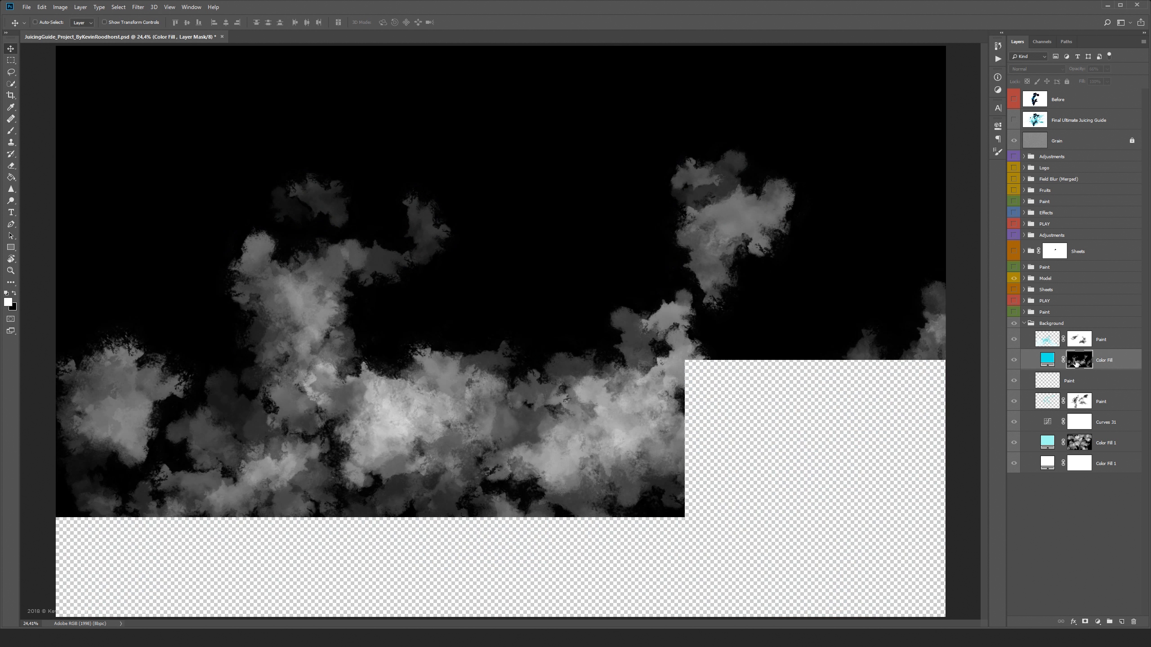
pyautogui.keyDown('alt'); pyautogui.click(1073, 365); pyautogui.keyUp('alt')
pyautogui.keyDown('alt'); pyautogui.click(1076, 361); pyautogui.keyUp('alt')
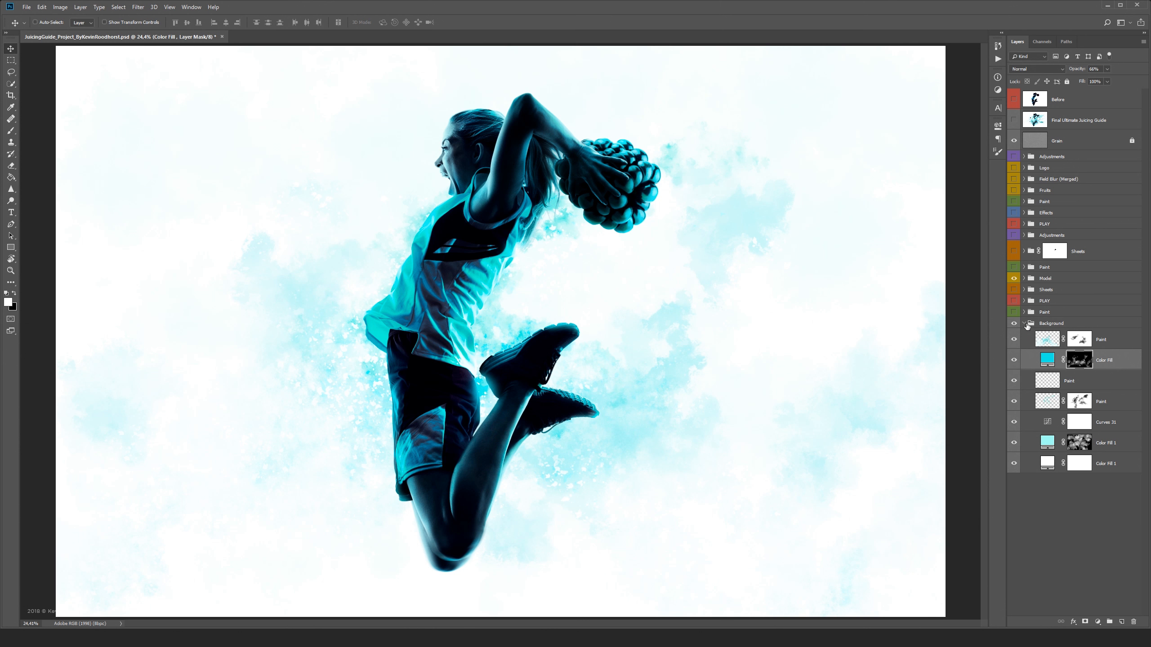
pyautogui.click(1024, 323)
# Show both layers of the Paint group above Background, inspect the upper layer's mask and collapse the group.
pyautogui.click(1024, 312)
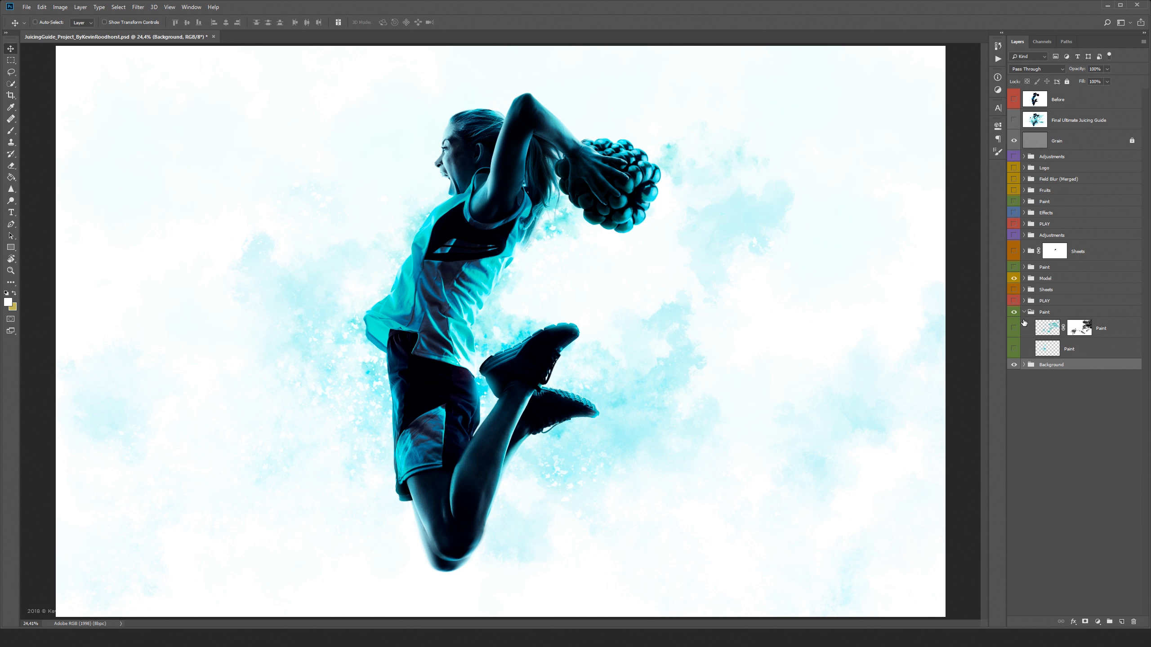
pyautogui.click(1014, 330)
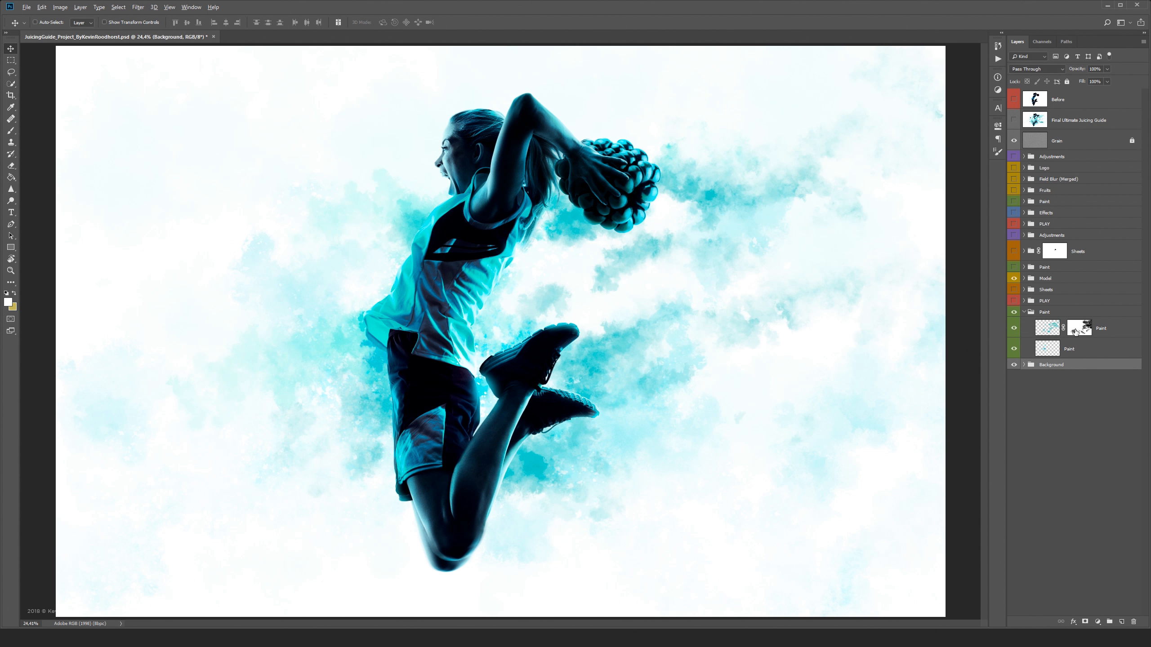
pyautogui.keyDown('alt'); pyautogui.click(1077, 332); pyautogui.keyUp('alt')
pyautogui.keyDown('alt'); pyautogui.click(1077, 333); pyautogui.keyUp('alt')
pyautogui.click(1024, 313)
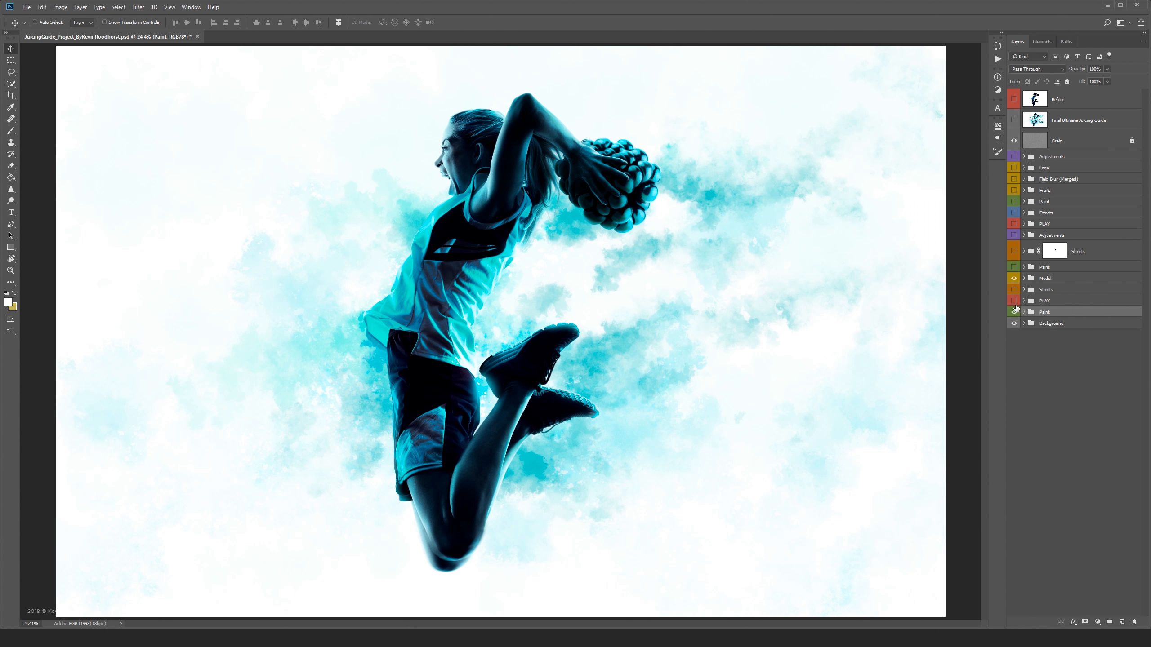
# Expand the lower PLAY group and show it with its PLAY Button, Texture (normal) and Hue/Saturation layers.
pyautogui.click(1014, 301)
pyautogui.click(1024, 301)
pyautogui.click(1014, 356)
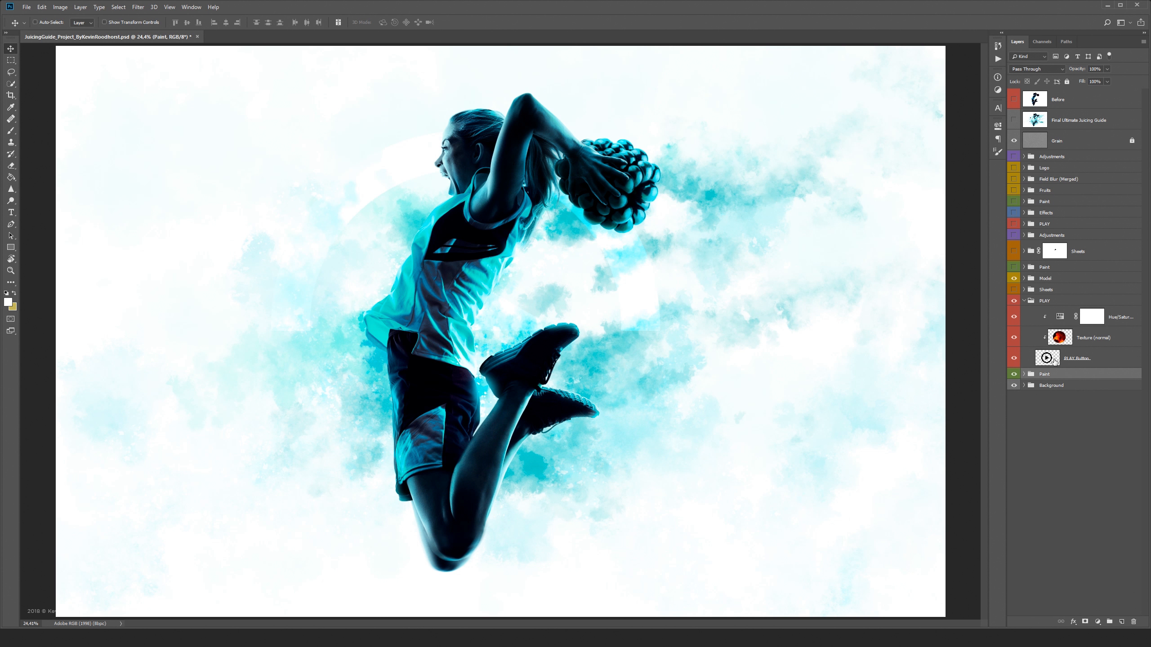
# Switch the PLAY Button layer's blend mode to Normal for comparison and set it back to Color Dodge.
pyautogui.click(1078, 356)
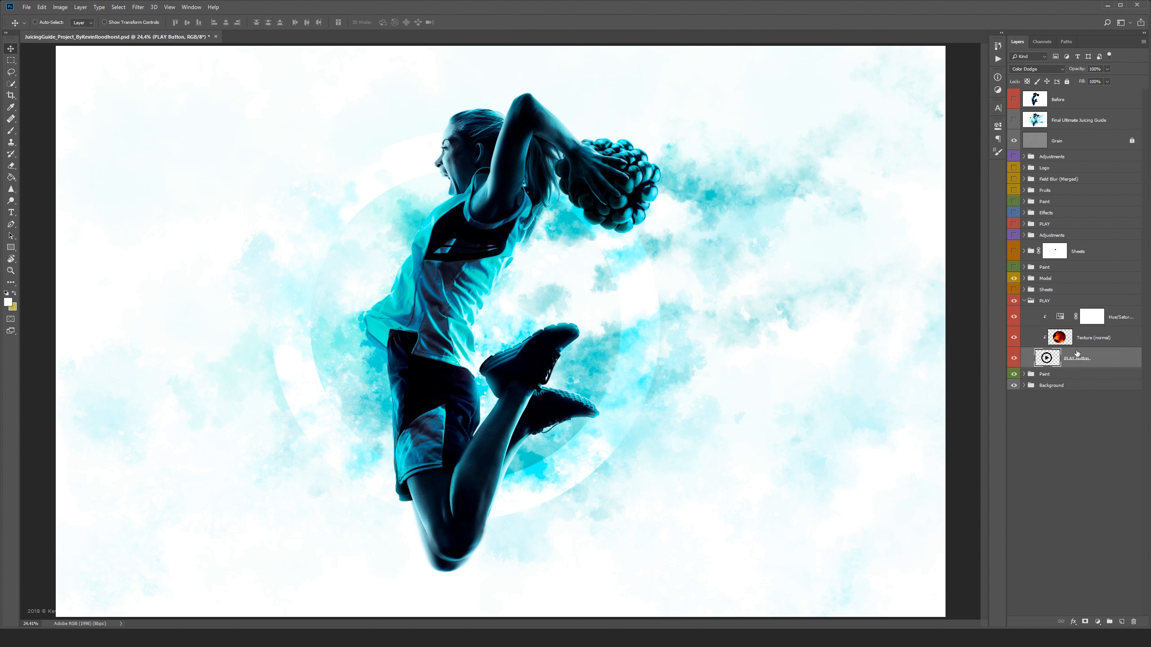
pyautogui.click(1049, 69)
pyautogui.click(1037, 69)
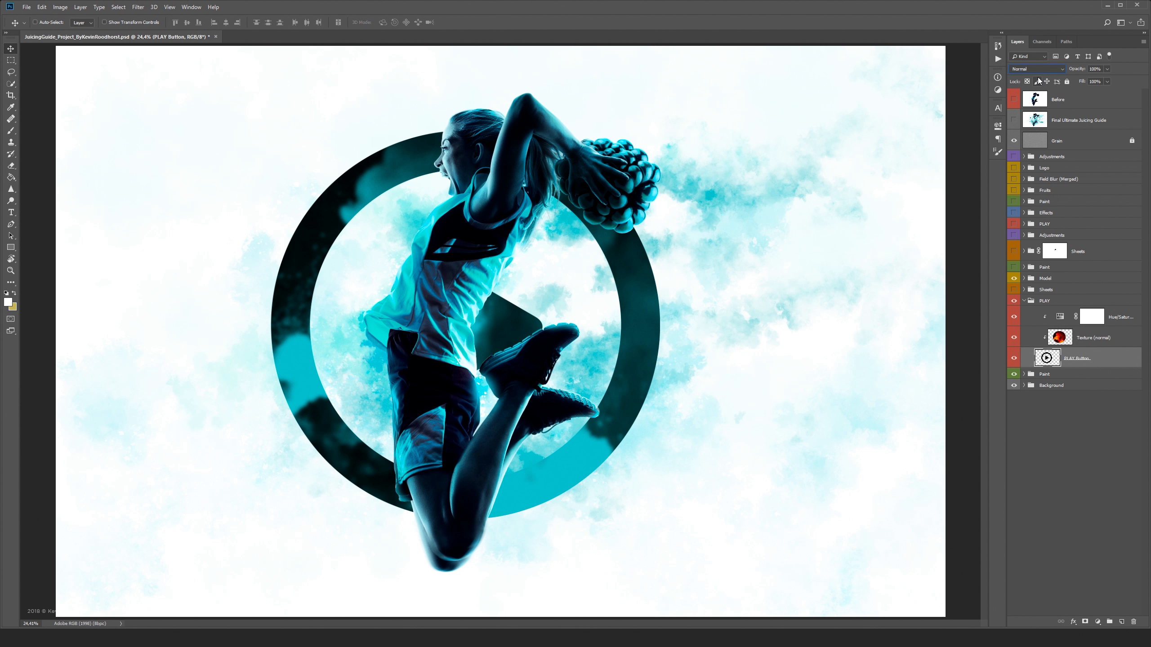
pyautogui.click(1039, 70)
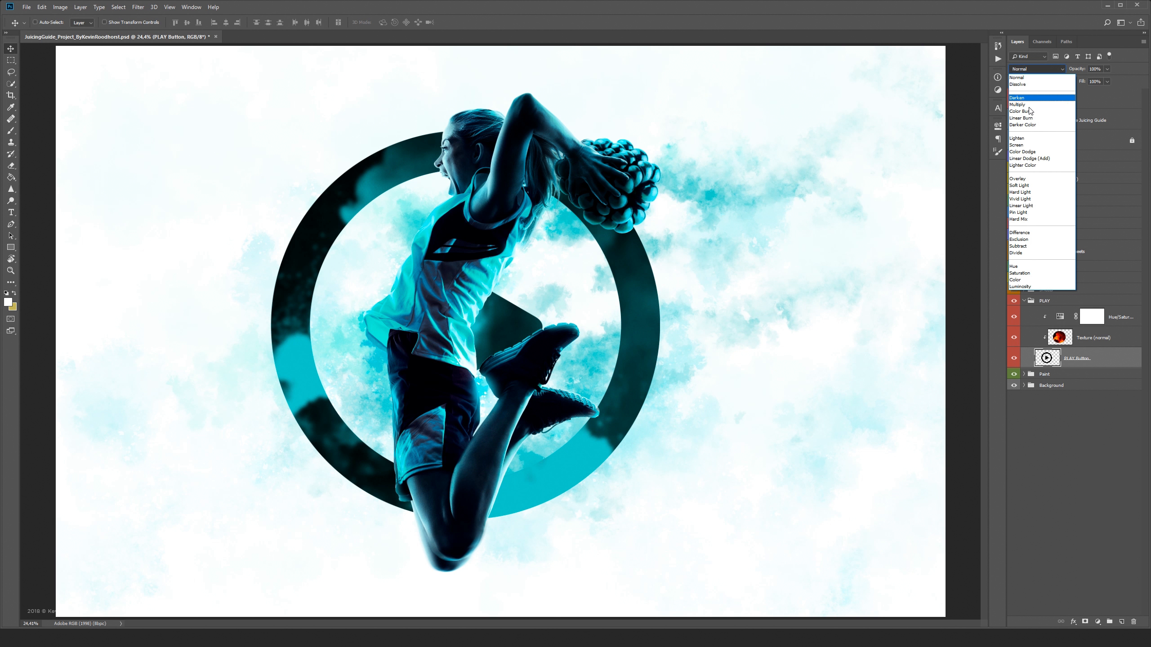
pyautogui.click(1026, 152)
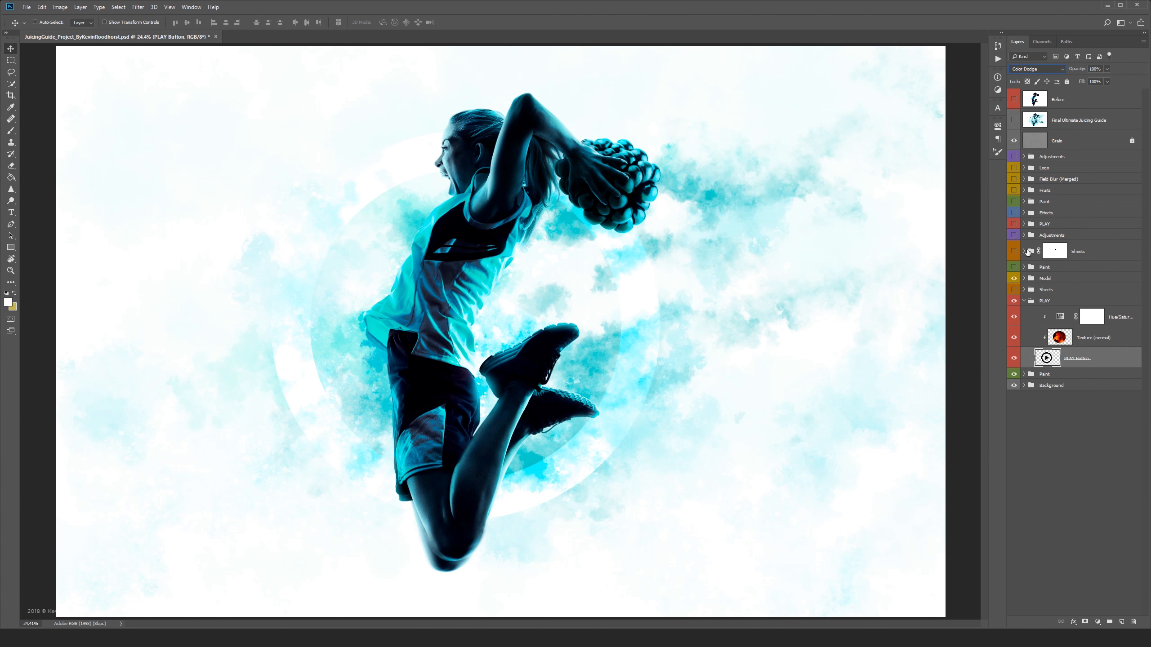
# Toggle the Texture (normal) layer off and on to compare its effect on the play button, and collapse the PLAY group.
pyautogui.click(1015, 338)
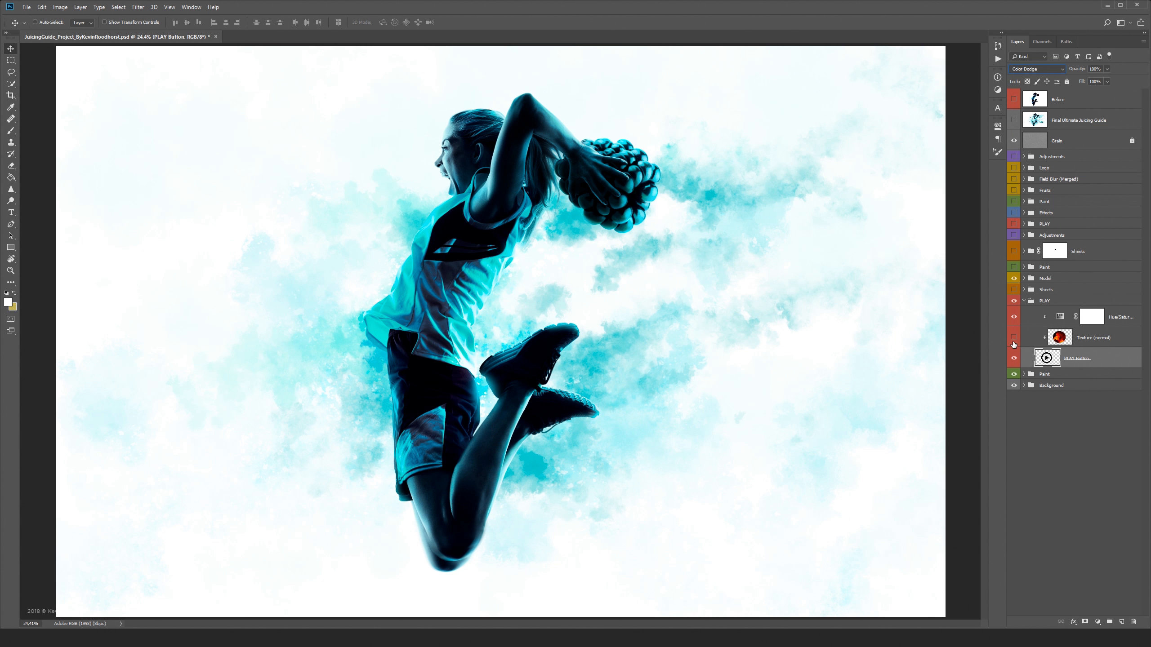
pyautogui.click(1014, 338)
pyautogui.click(1087, 343)
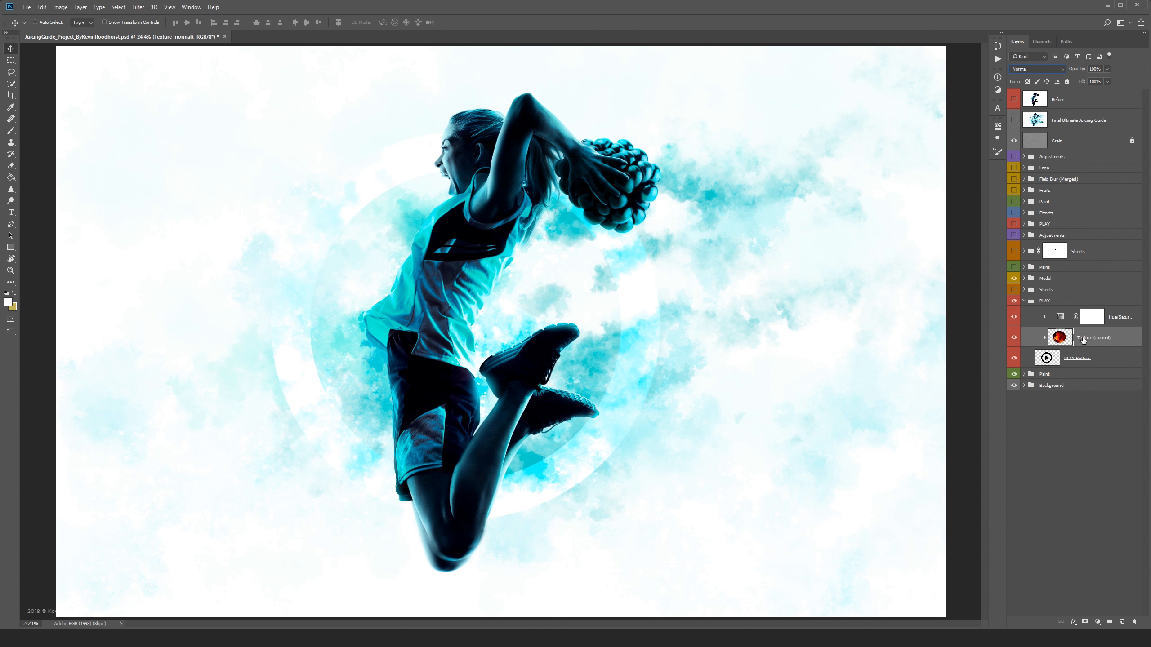
pyautogui.click(1024, 302)
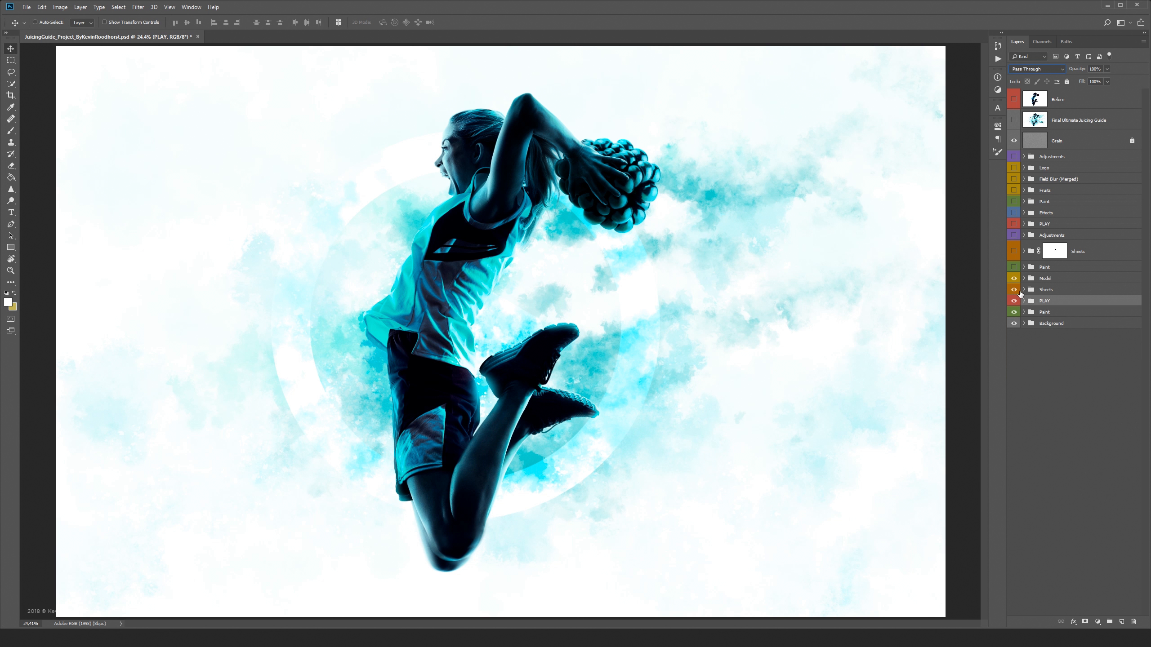
# Show both Sheet layers, their clipped adjustments and the Paint layer in the Sheets group below Model, and collapse the group.
pyautogui.click(1024, 289)
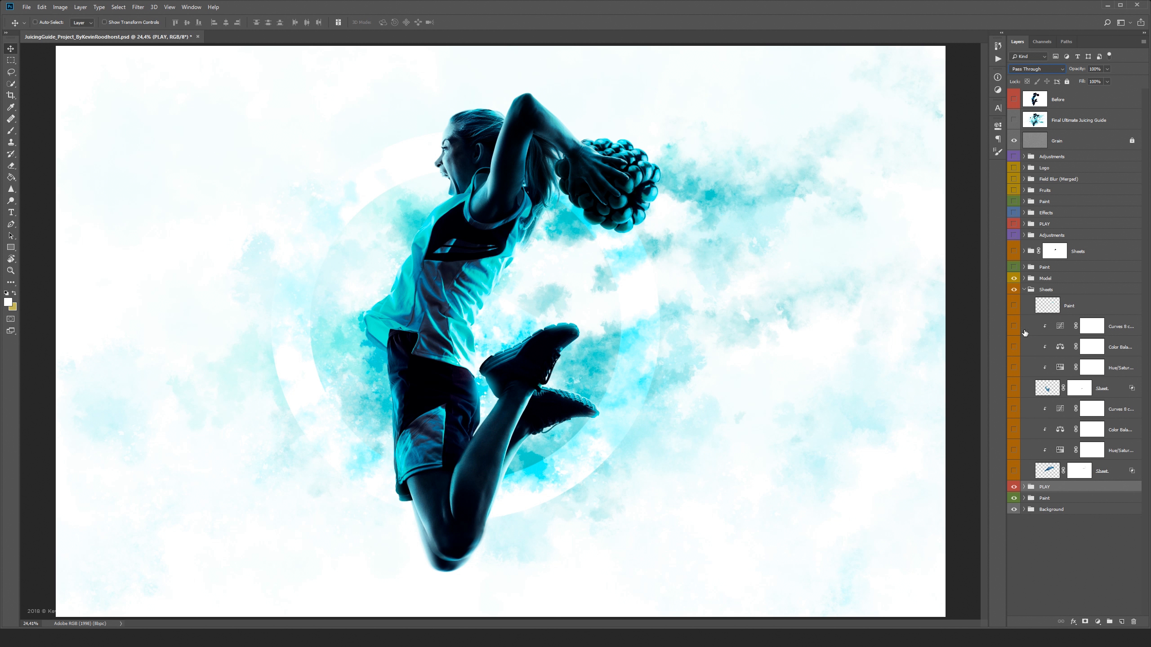
pyautogui.click(1014, 470)
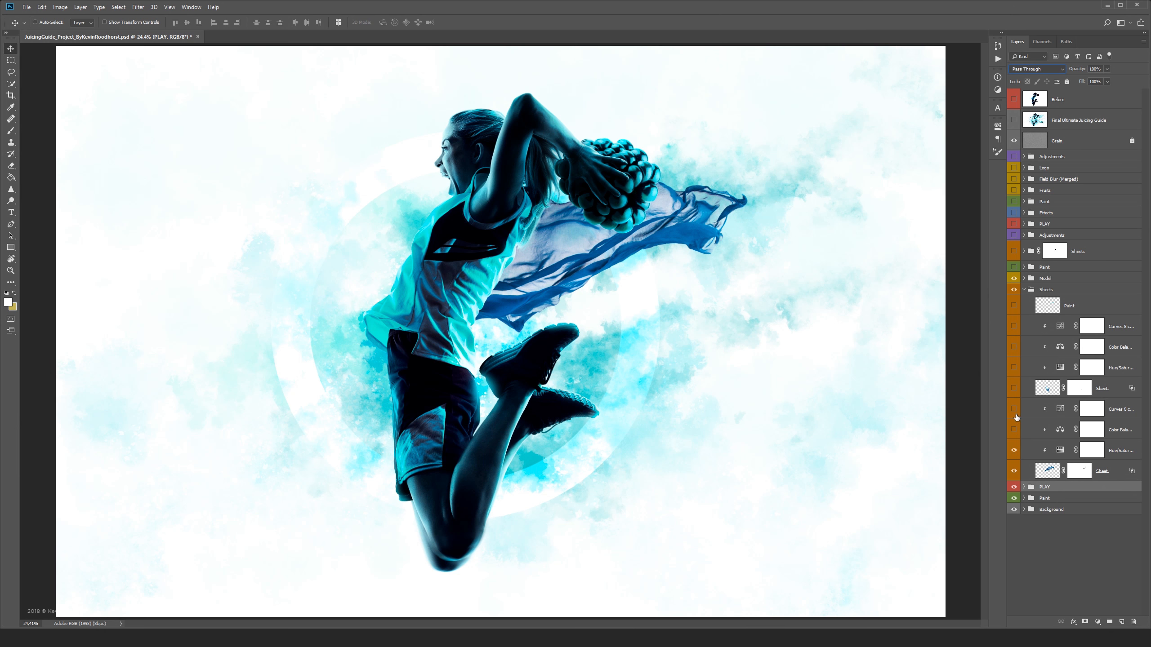
pyautogui.moveTo(1016, 417)
pyautogui.mouseDown()
pyautogui.moveTo(1014, 309)
pyautogui.moveTo(1014, 368)
pyautogui.mouseUp()
pyautogui.click(1014, 389)
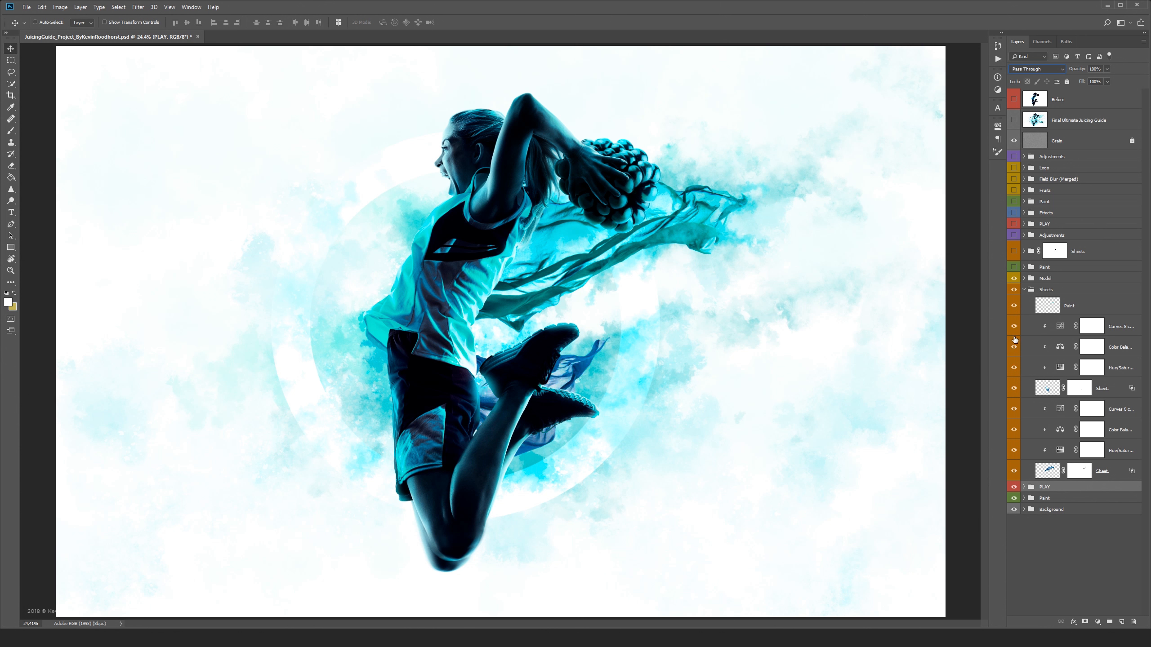
pyautogui.click(1024, 290)
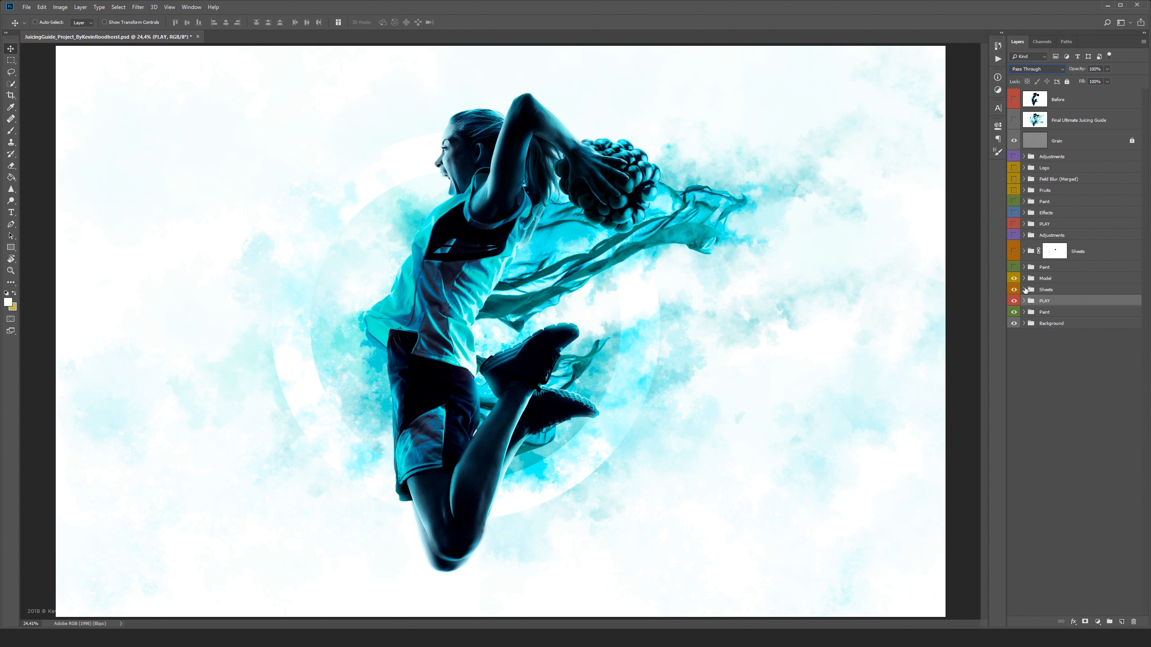
# Show the Paint group directly above Model together with all three Paint layers inside it.
pyautogui.click(1014, 267)
pyautogui.click(1024, 267)
pyautogui.moveTo(1016, 325); pyautogui.dragTo(1016, 285)
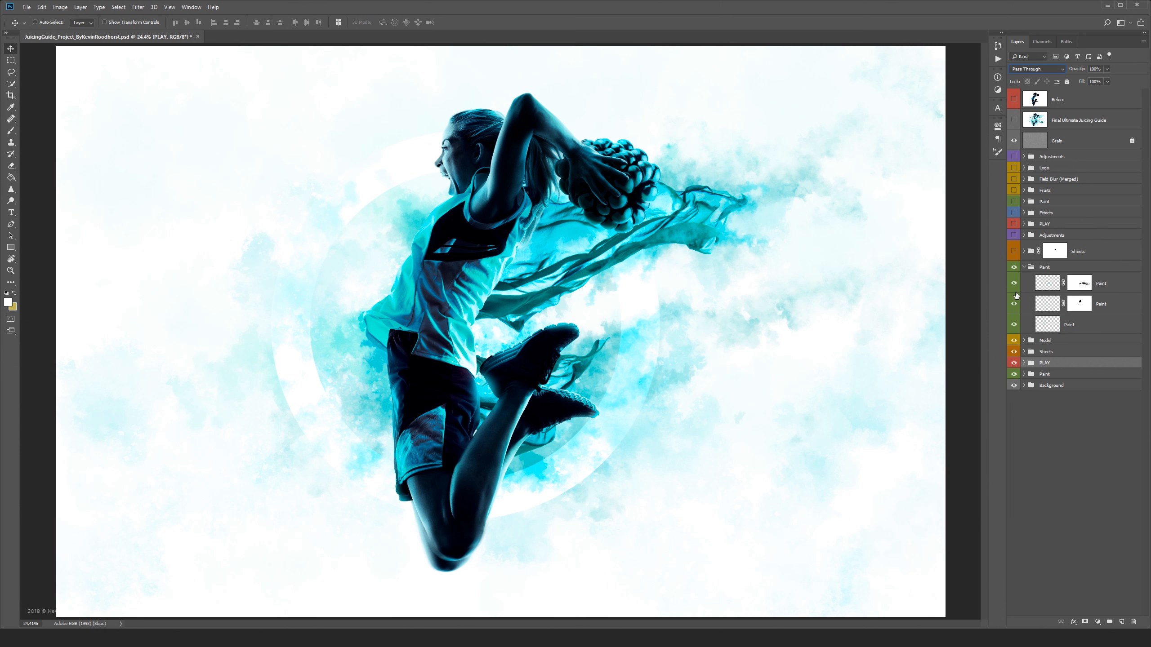
# Compare the model's torso up close with the Paint group above Model off and on, leaving it visible and collapsed.
pyautogui.moveTo(447, 308); pyautogui.dragTo(763, 293)
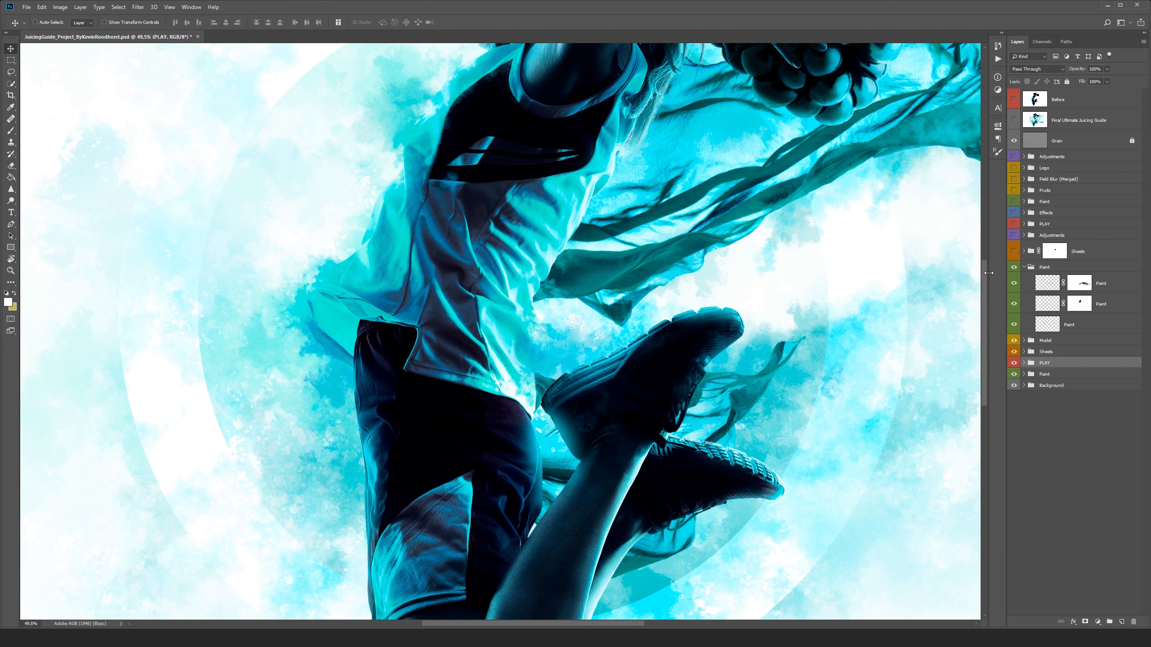
pyautogui.click(1014, 268)
pyautogui.moveTo(849, 262)
pyautogui.mouseDown()
pyautogui.moveTo(829, 339)
pyautogui.moveTo(811, 355)
pyautogui.moveTo(886, 353)
pyautogui.mouseUp()
pyautogui.click(1013, 268)
pyautogui.click(1014, 267)
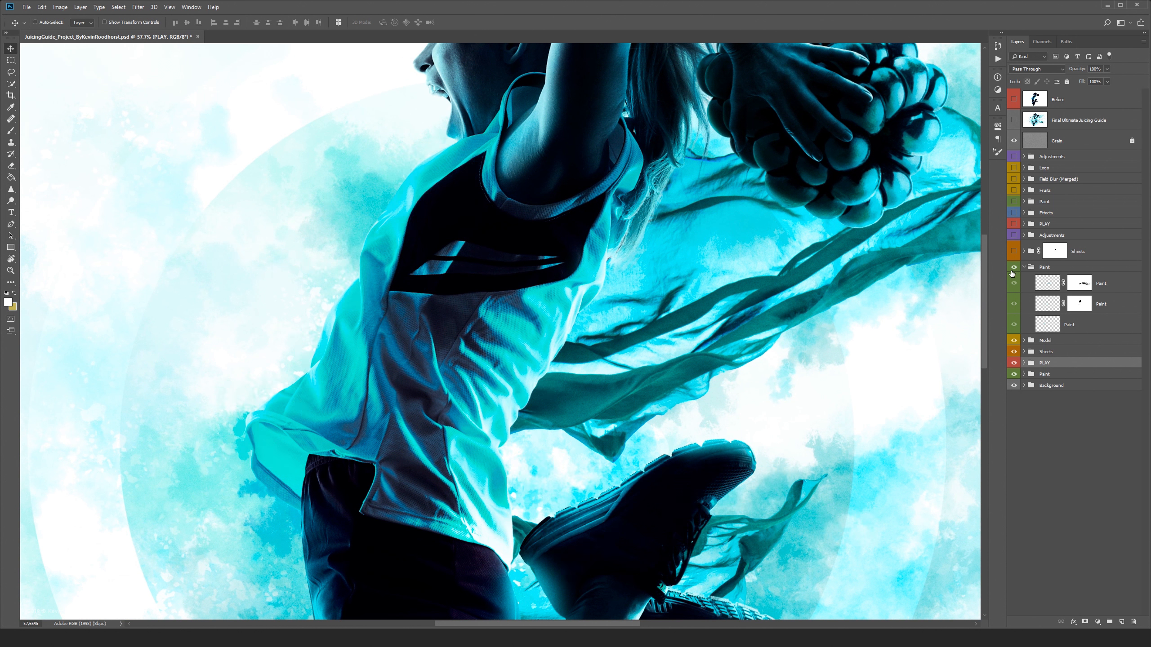
pyautogui.click(1014, 267)
pyautogui.click(1015, 267)
pyautogui.click(1025, 268)
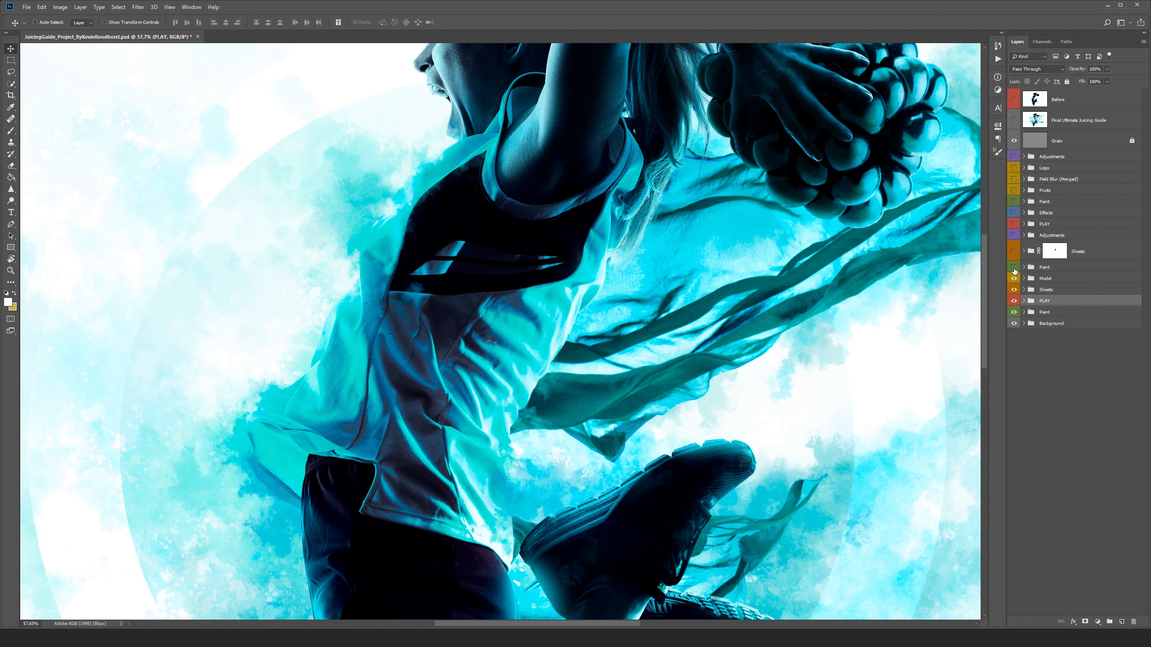
pyautogui.click(1014, 267)
pyautogui.click(1013, 267)
pyautogui.click(1014, 267)
pyautogui.click(1014, 268)
pyautogui.hotkey('ctrl', '0')
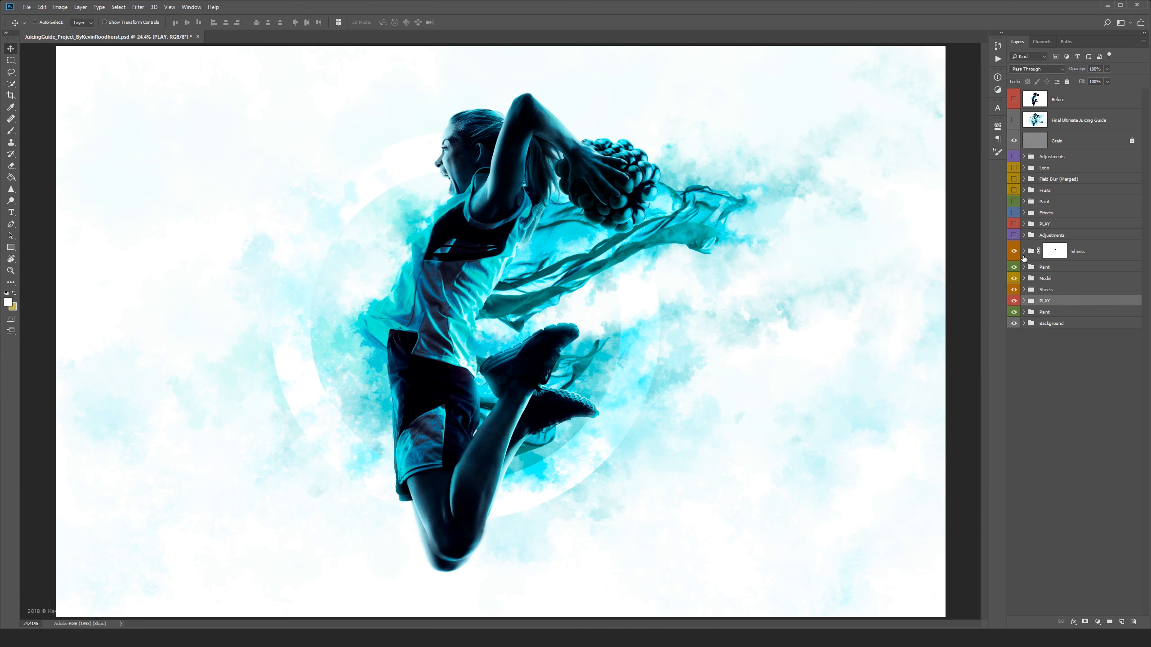
# Show the Fill White and Sheet layers with their Hue/Saturation, Color Balance, Curves 8 and Curves 9 adjustments in the upper Sheets group.
pyautogui.click(1024, 251)
pyautogui.moveTo(1015, 364); pyautogui.dragTo(1013, 295)
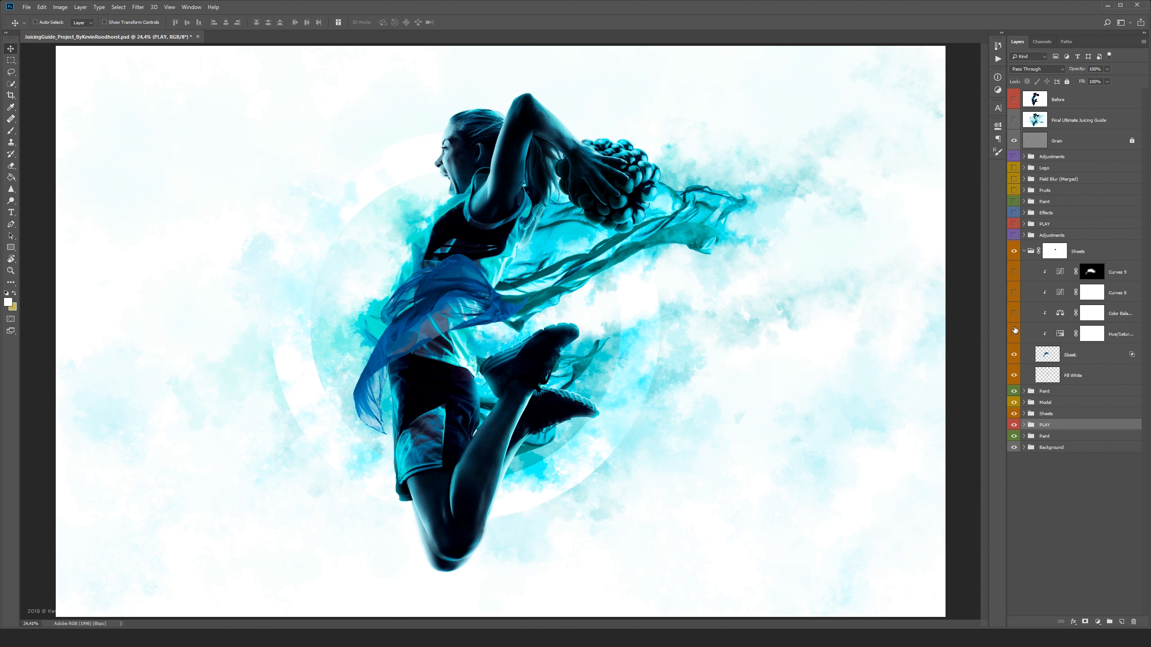
pyautogui.click(1014, 272)
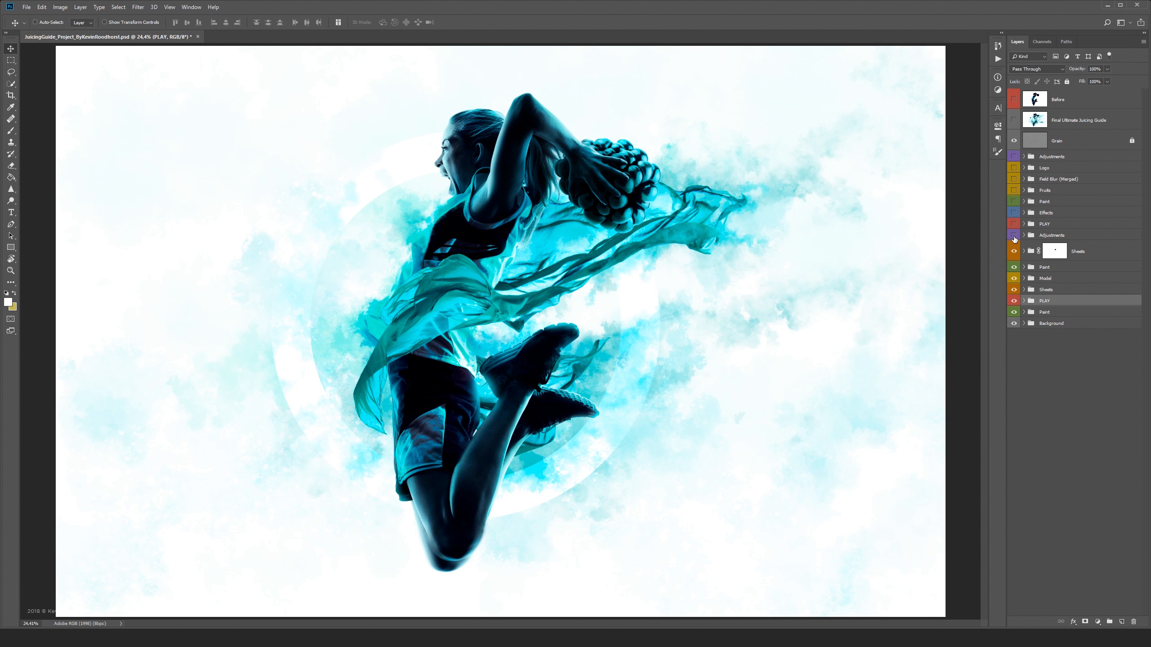
# Show the Adjustments group above the upper Sheets group, toggling it to compare the color change.
pyautogui.click(1014, 235)
pyautogui.click(1014, 236)
pyautogui.click(1014, 236)
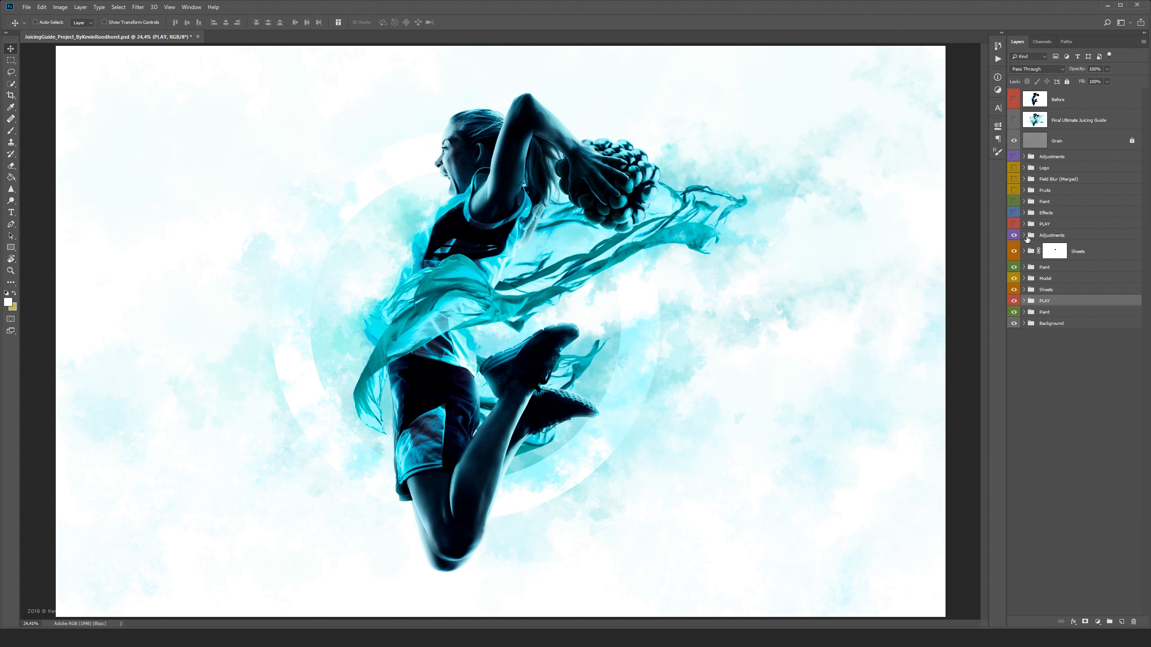
# Inspect the Selective Color adjustment's settings inside the lower Adjustments group, and collapse the group.
pyautogui.click(1024, 236)
pyautogui.doubleClick(1045, 252)
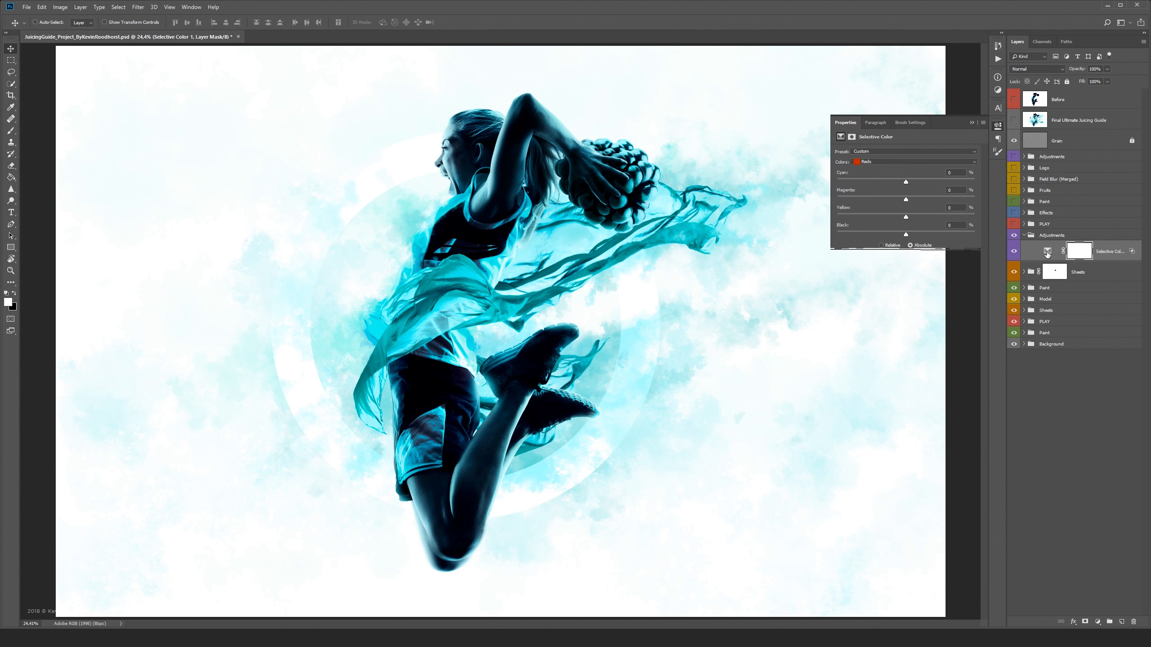
pyautogui.click(973, 122)
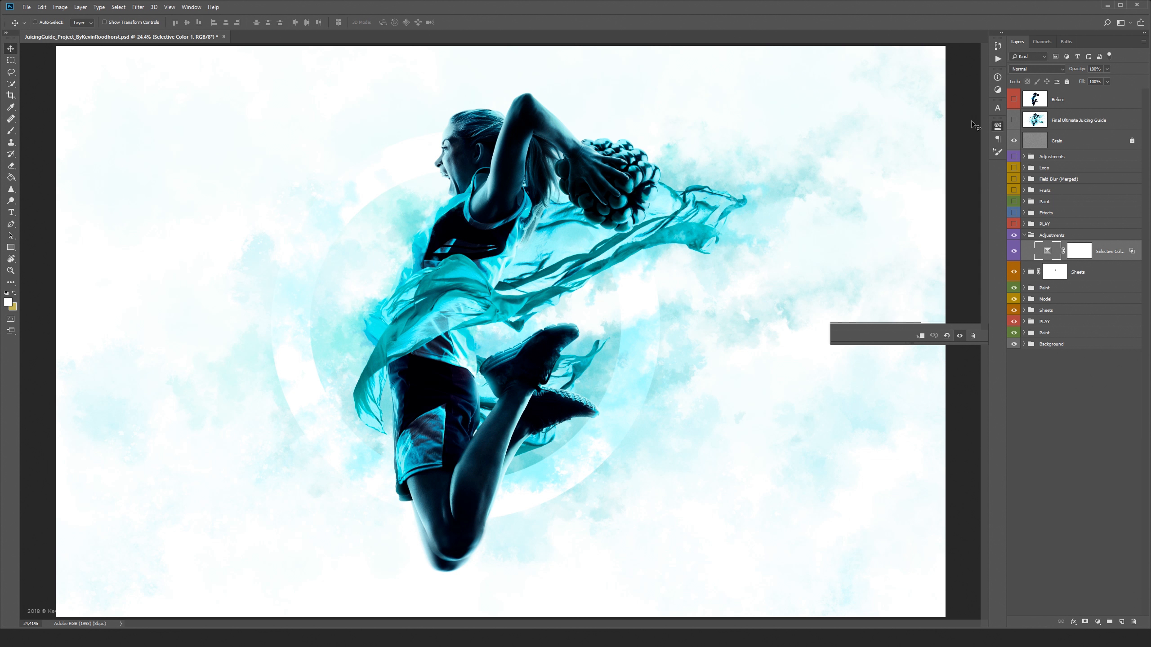
pyautogui.click(1024, 235)
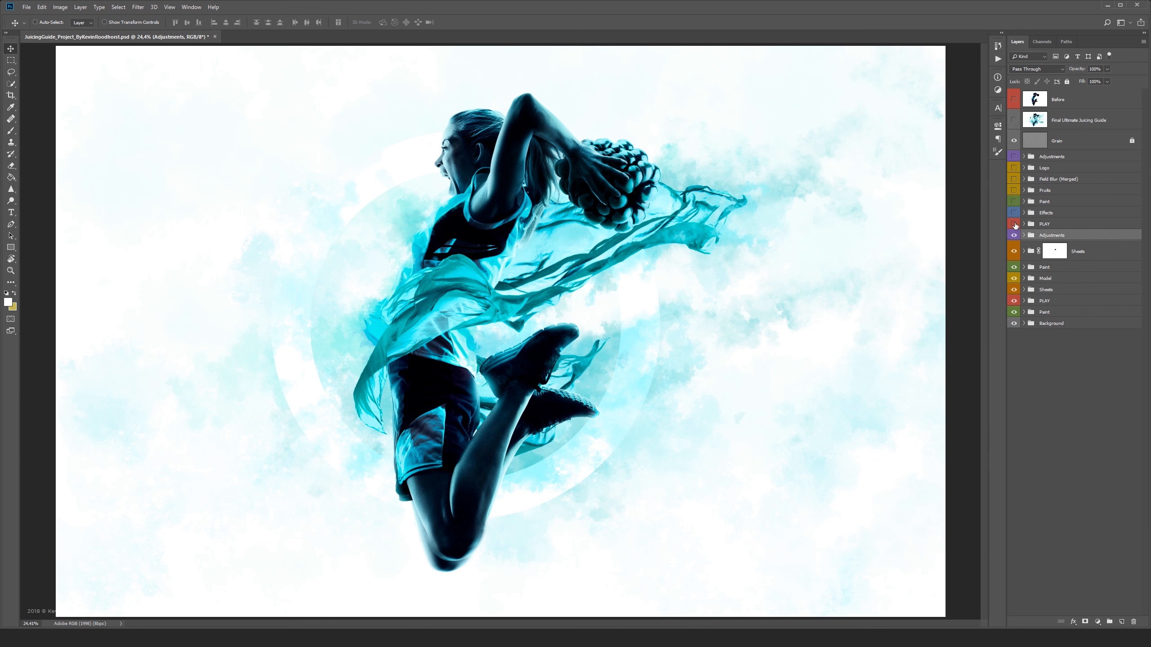
# Show the upper PLAY group, expand it, and show and select its lowest PLAY Button layer.
pyautogui.click(1014, 224)
pyautogui.click(1024, 224)
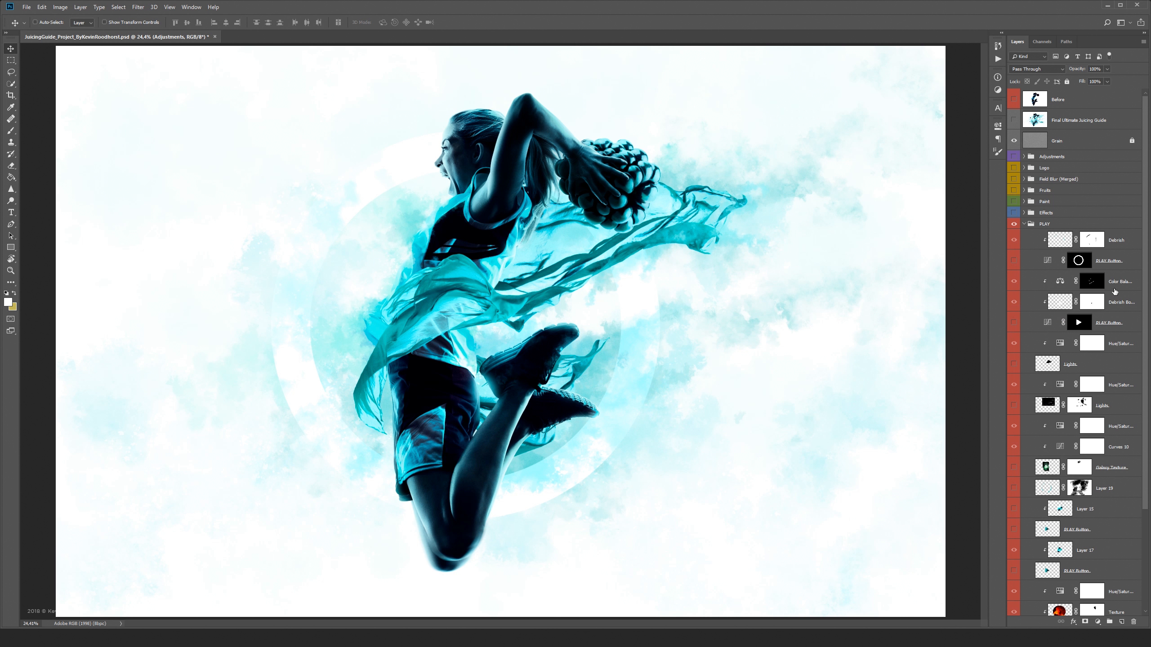
pyautogui.scroll(-5, 1147, 284)
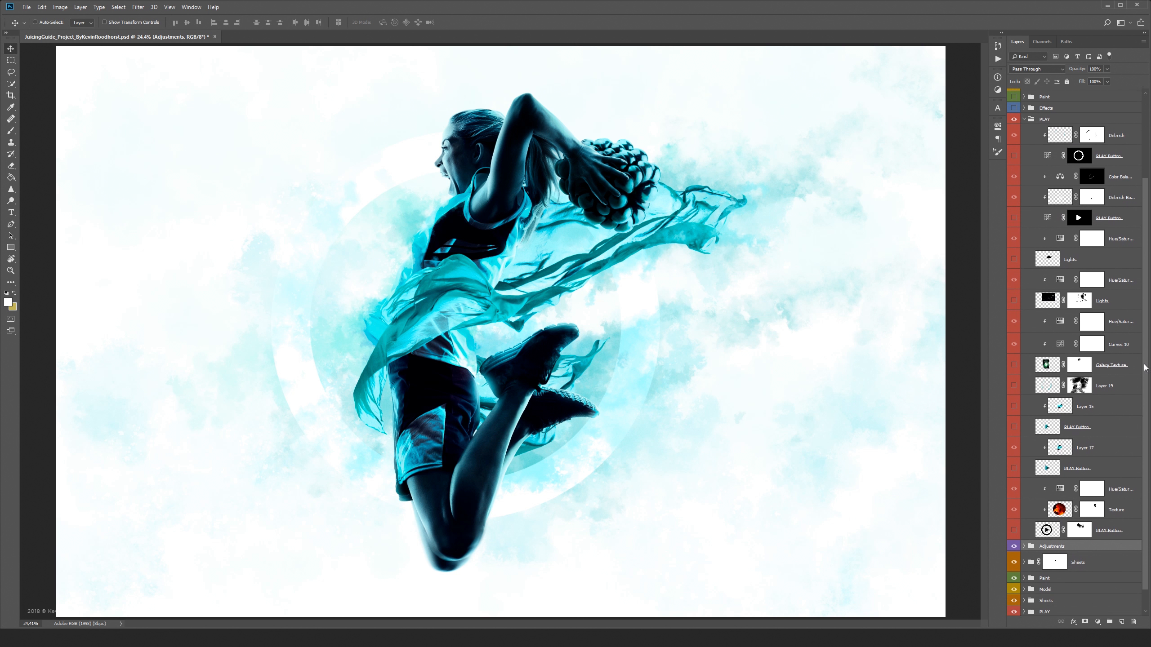
pyautogui.click(1014, 526)
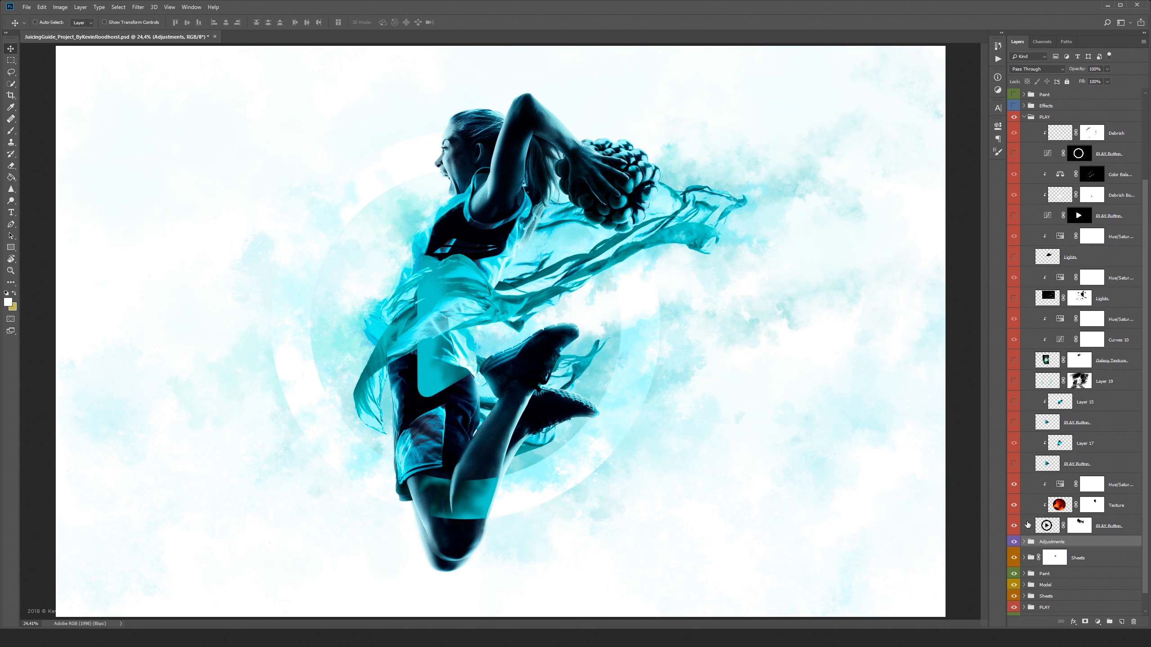
pyautogui.click(1112, 534)
pyautogui.click(1112, 532)
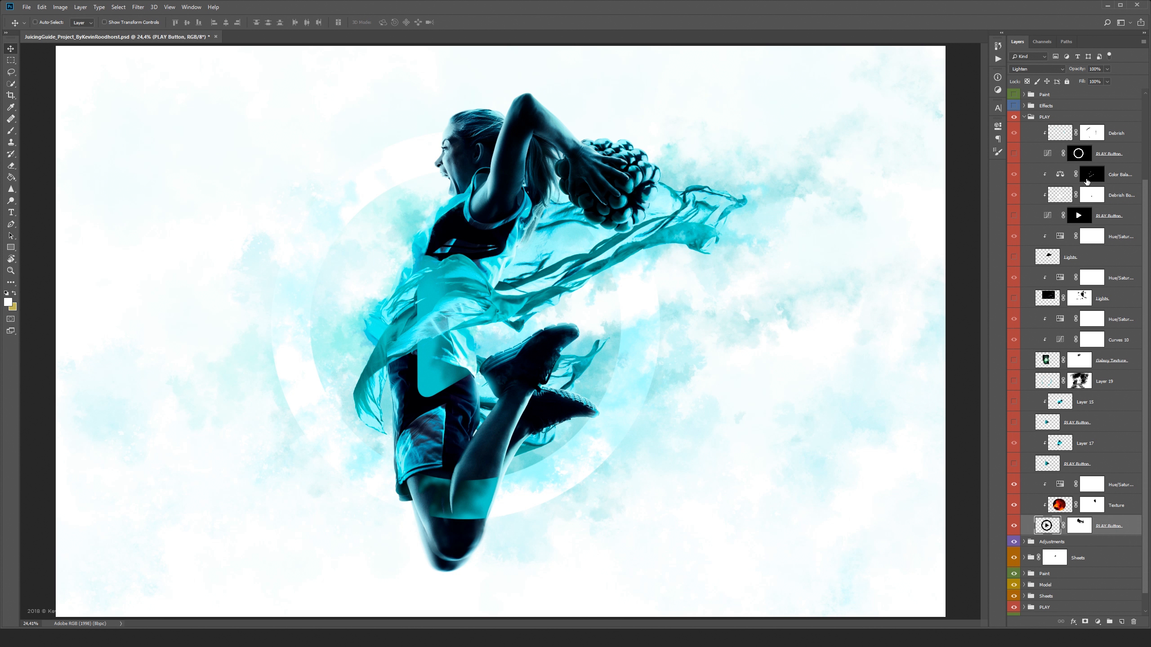
# Compare the selected PLAY Button layer in Normal blend mode, and return it to Lighten.
pyautogui.click(1037, 69)
pyautogui.click(1025, 71)
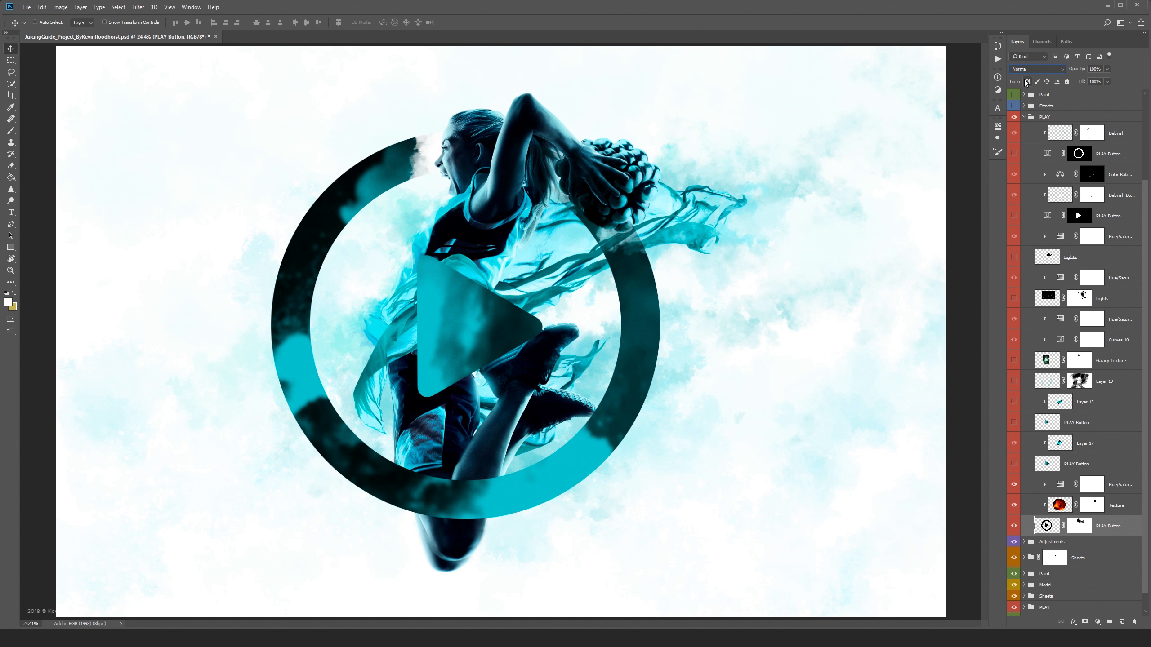
pyautogui.click(1034, 70)
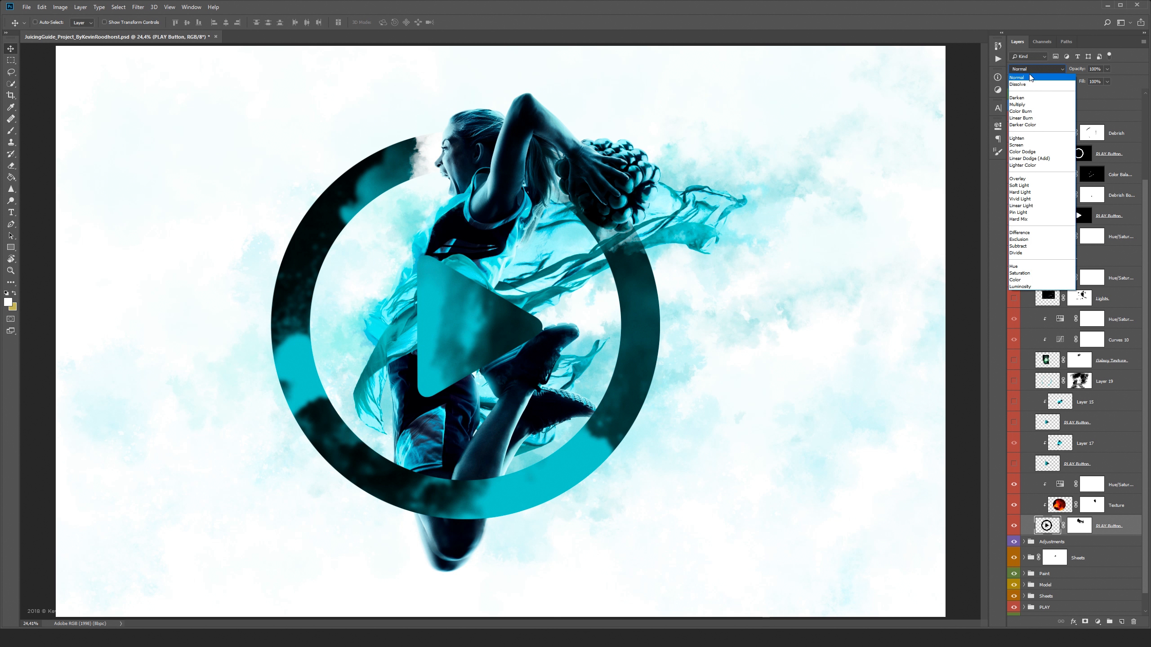
pyautogui.click(1031, 139)
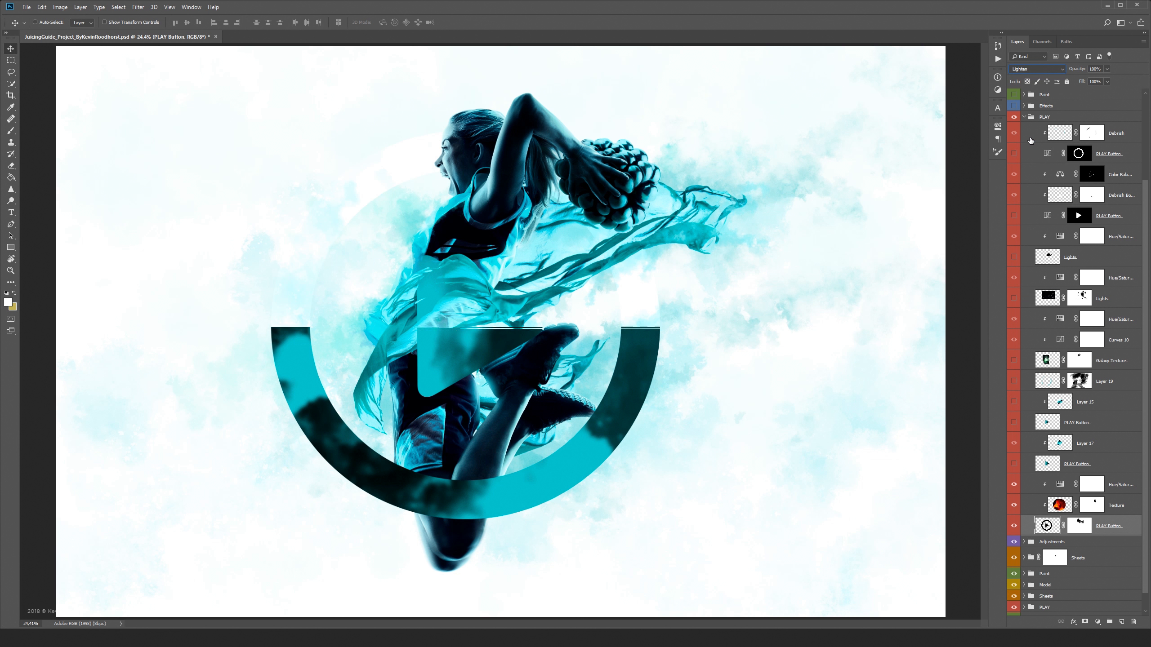
# Compare the lowest play button with its clipped Texture and Hue/Saturation layers off and on, leaving both visible.
pyautogui.click(1014, 505)
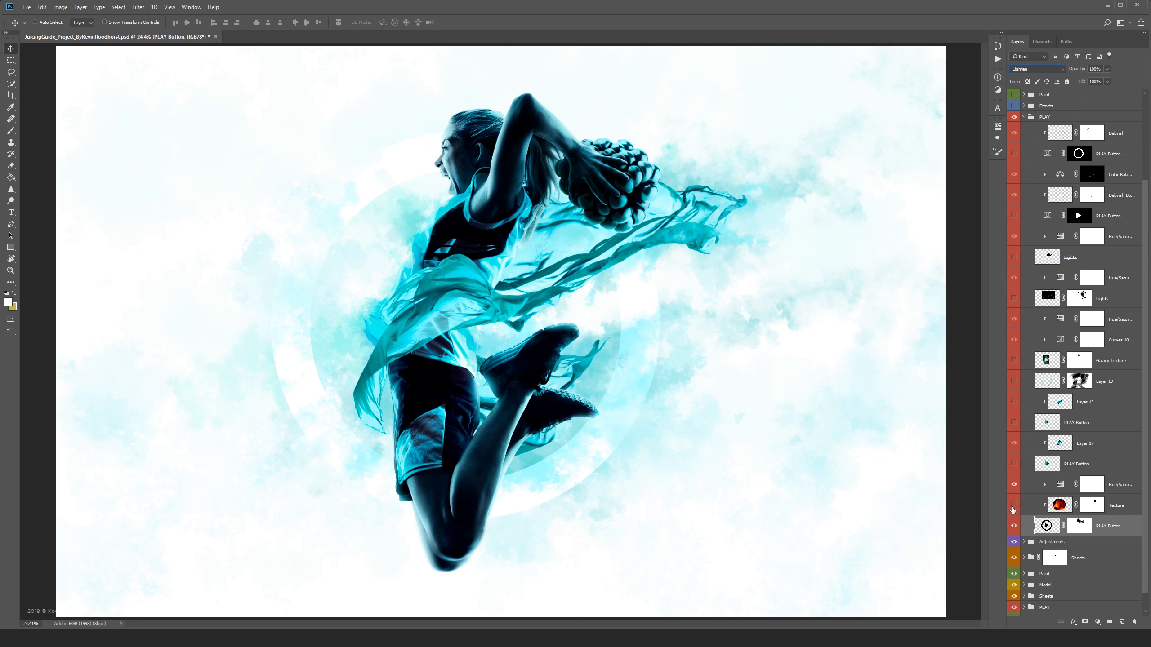
pyautogui.click(1014, 504)
pyautogui.click(1102, 506)
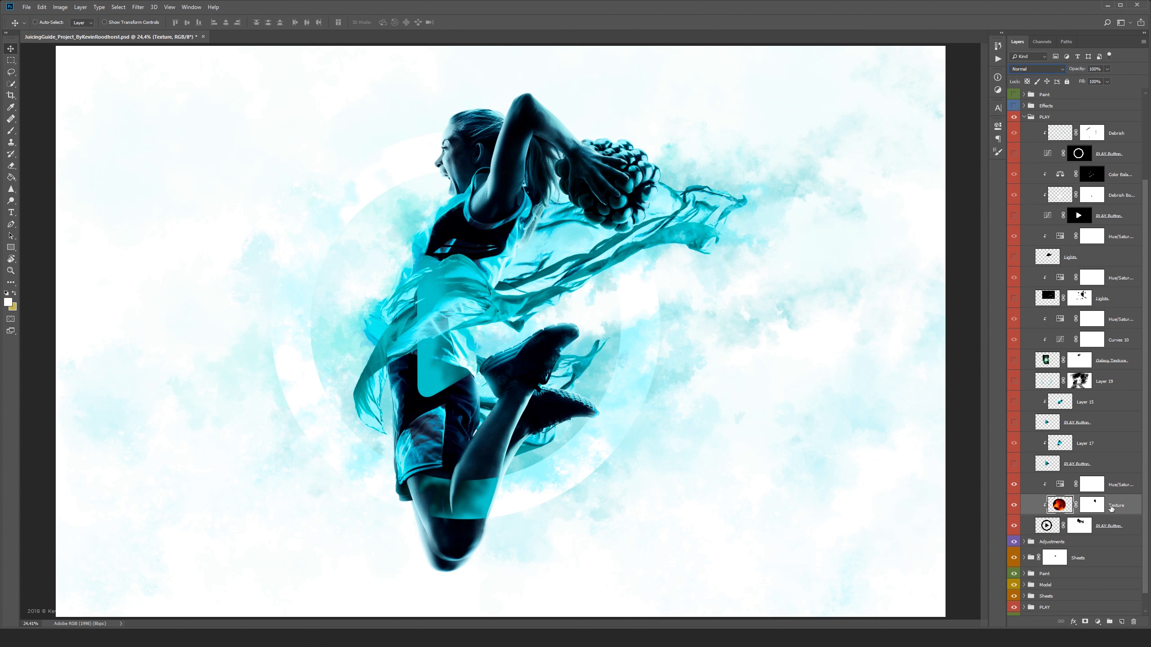
pyautogui.click(1014, 484)
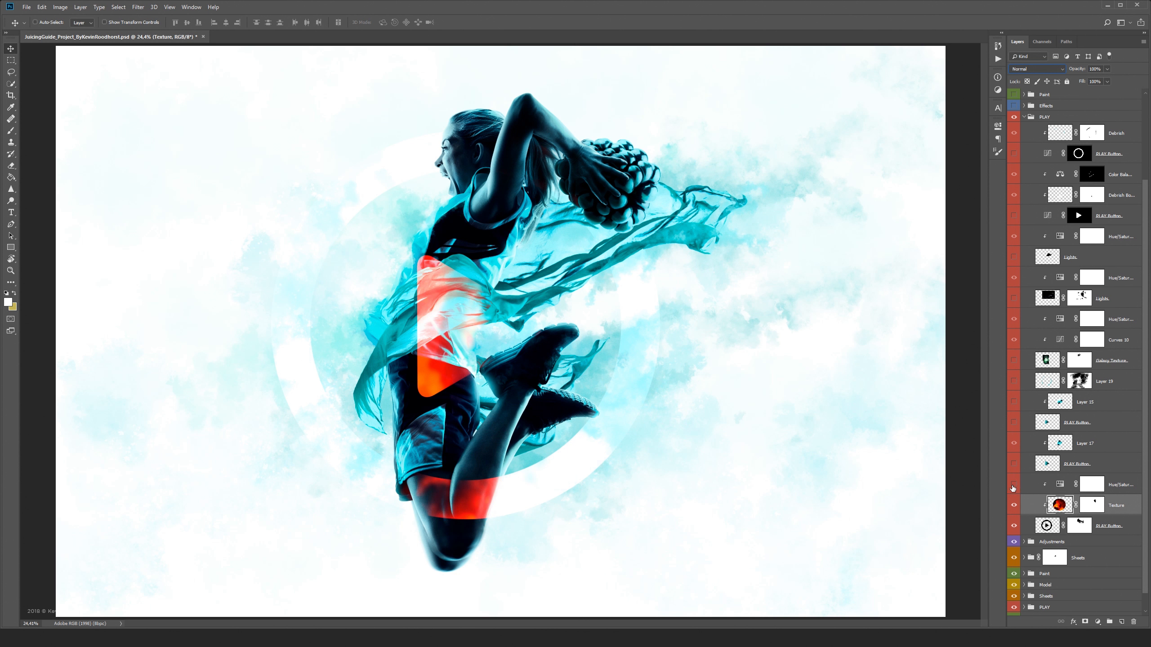
pyautogui.click(1014, 484)
pyautogui.click(1014, 484)
pyautogui.click(1014, 505)
pyautogui.click(1014, 505)
pyautogui.click(1014, 484)
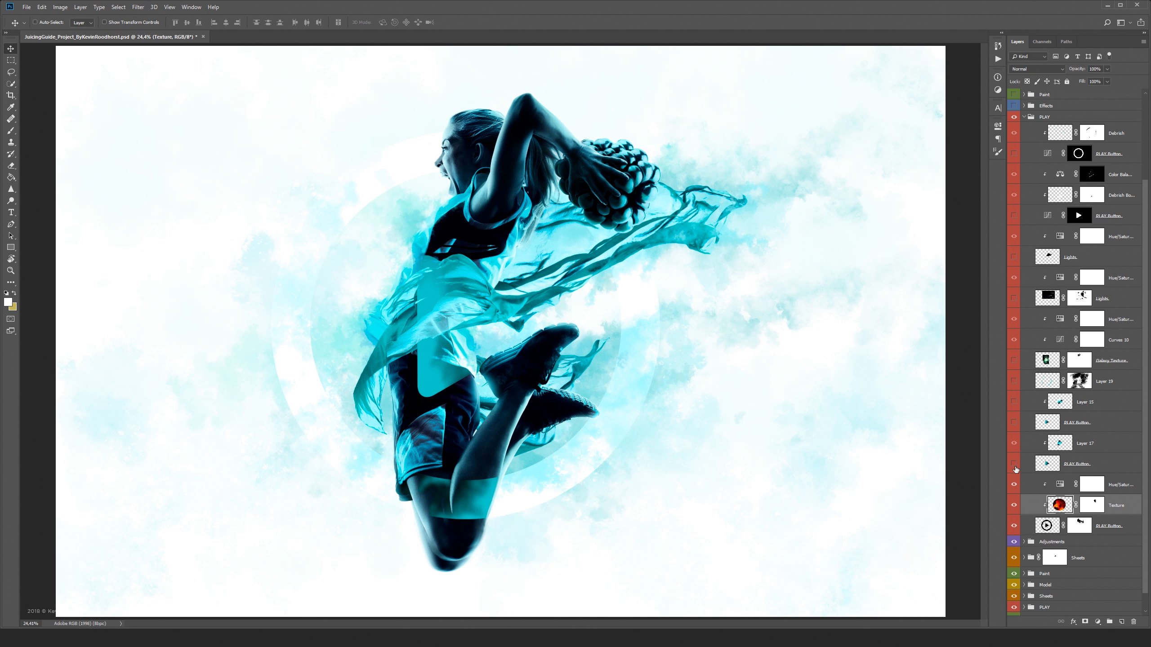
# Show the two triangular PLAY Button layers above the Texture, checking the effect of the layers clipped to them.
pyautogui.click(1014, 463)
pyautogui.click(1077, 464)
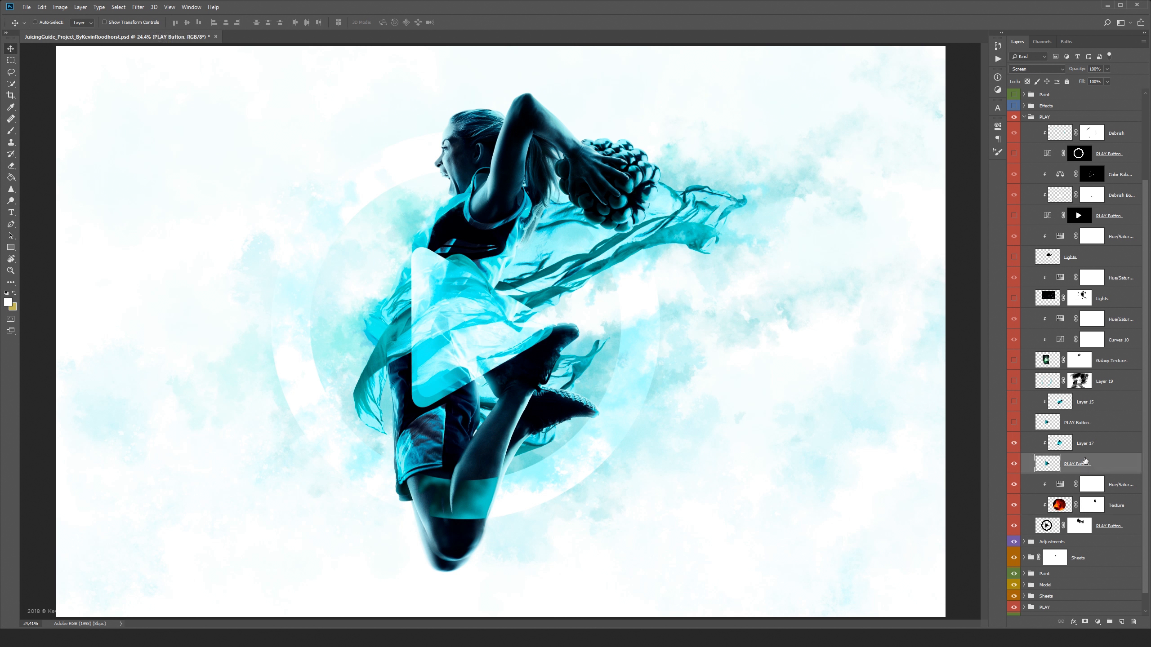
pyautogui.click(1014, 444)
pyautogui.click(1014, 443)
pyautogui.click(1014, 422)
pyautogui.click(1077, 423)
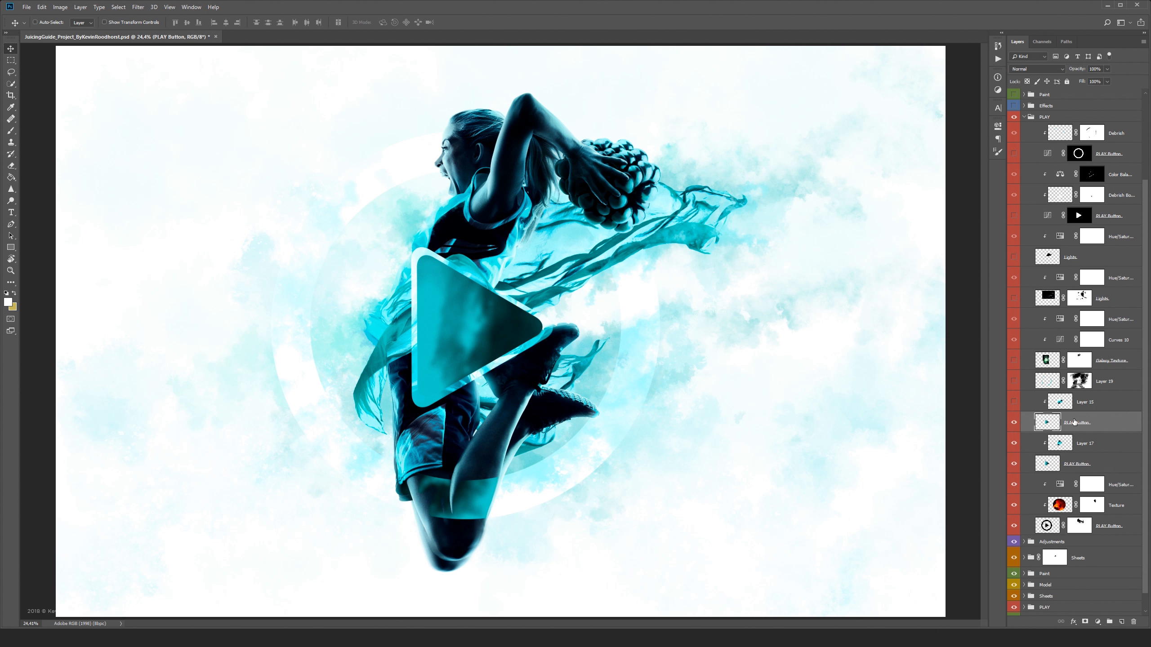
pyautogui.click(1014, 402)
pyautogui.click(1014, 402)
pyautogui.click(1014, 402)
# Show Layer 19, the Galaxy Texture layer and the masked Lights layer in the upper PLAY group.
pyautogui.click(1014, 381)
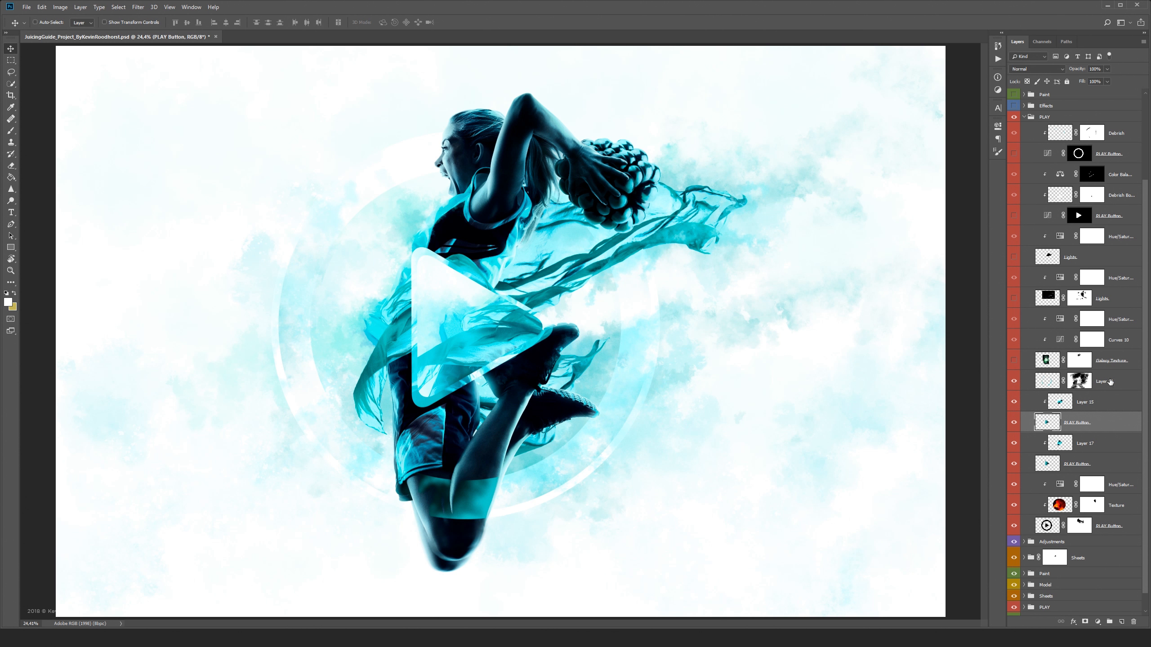
pyautogui.click(1112, 384)
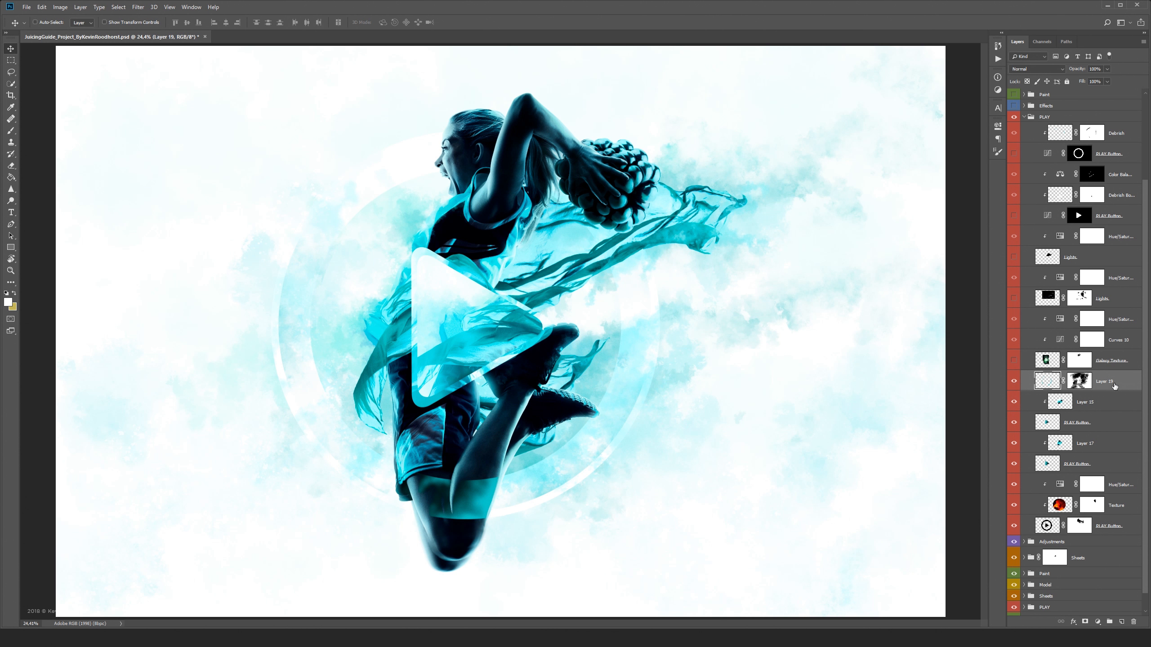
pyautogui.click(1014, 362)
pyautogui.click(1114, 363)
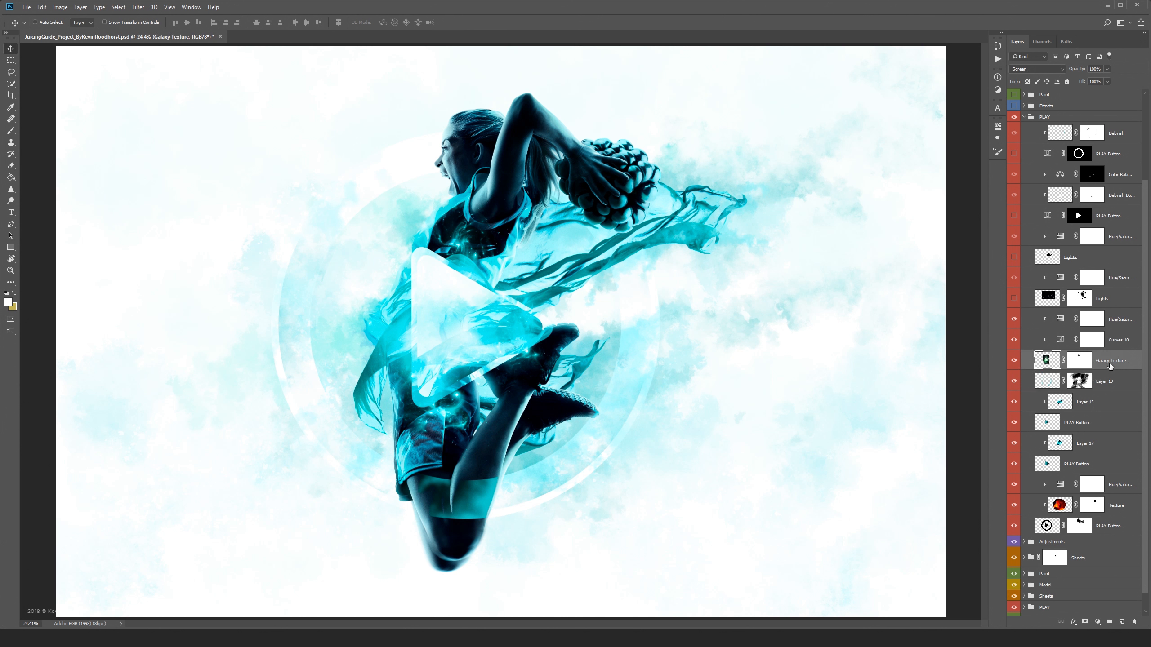
pyautogui.click(1014, 299)
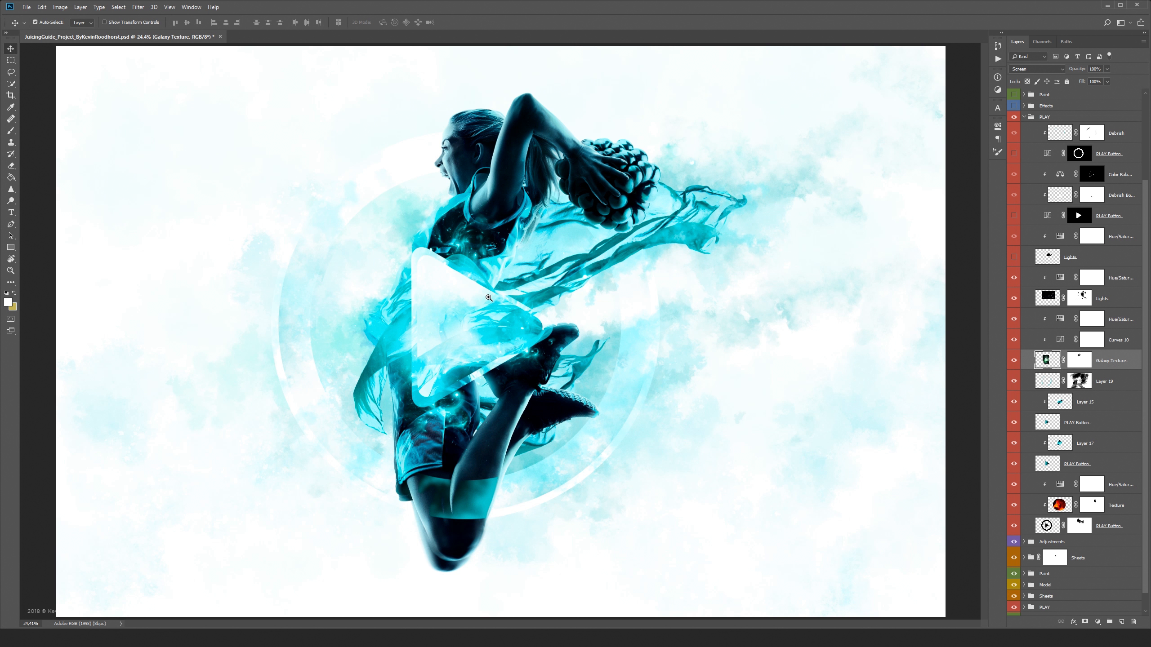
# Compare the Galaxy Texture off and on up close around the play triangle, and show the upper Lights layer.
pyautogui.moveTo(490, 298); pyautogui.dragTo(540, 299)
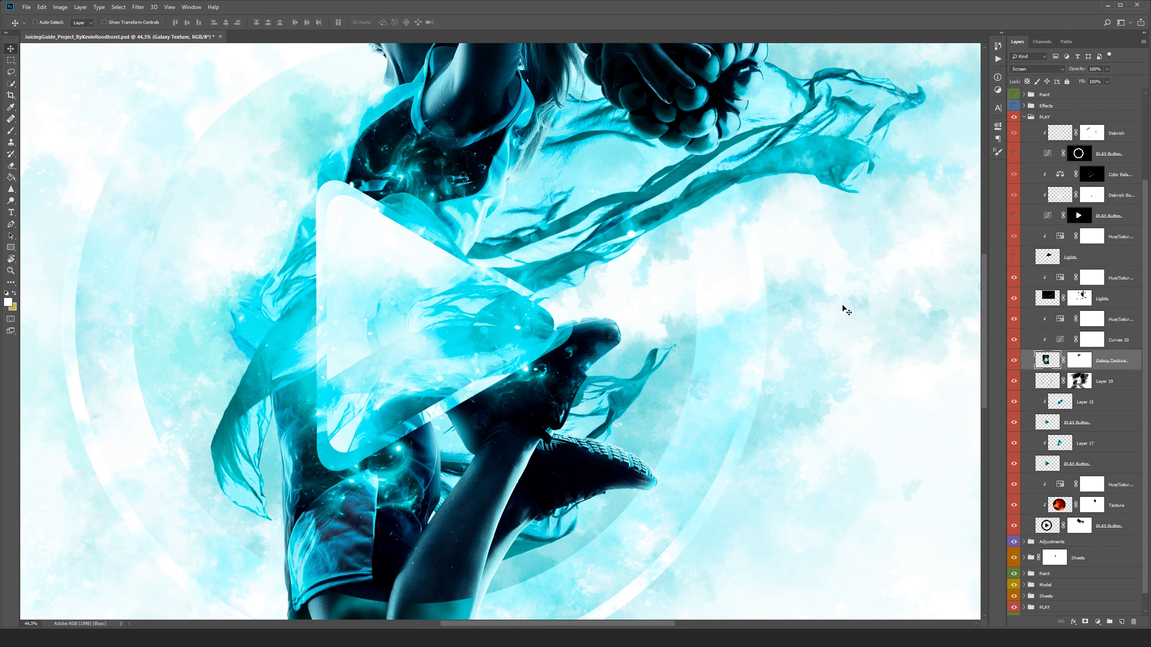
pyautogui.click(1014, 362)
pyautogui.click(1014, 363)
pyautogui.click(1014, 363)
pyautogui.click(1014, 363)
pyautogui.click(1014, 262)
pyautogui.click(1014, 262)
pyautogui.click(1014, 262)
pyautogui.click(1014, 258)
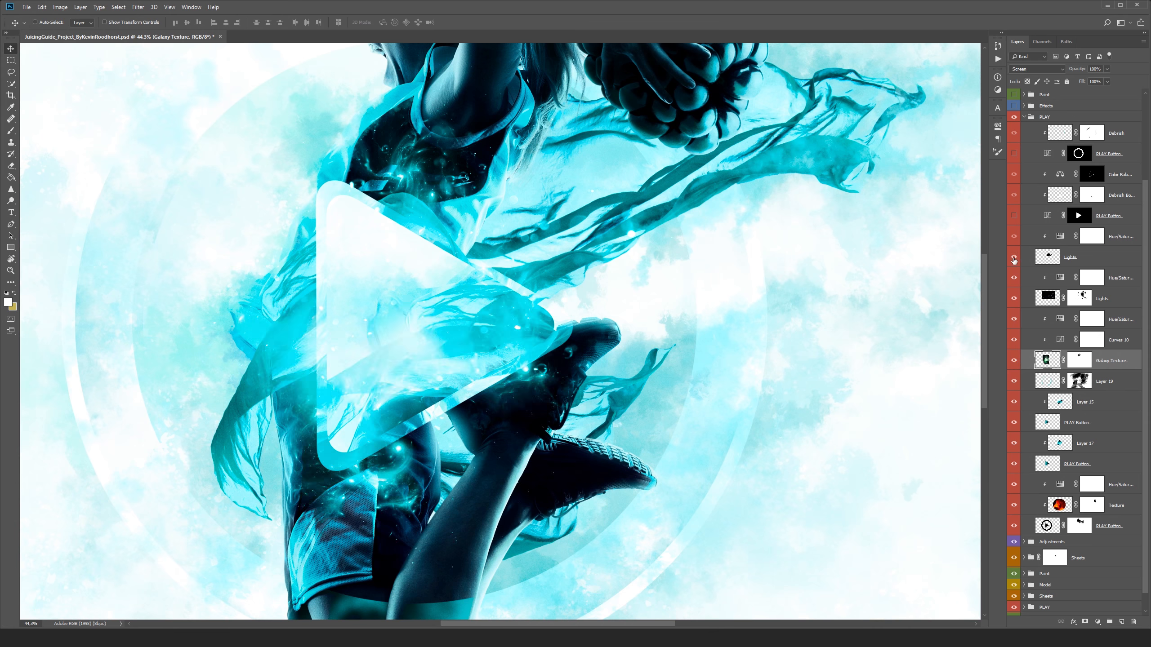
# Show the triangle and ring PLAY Button Curves layers with their clipped debris, collapse the PLAY group and fit the whole artwork in view.
pyautogui.click(1014, 216)
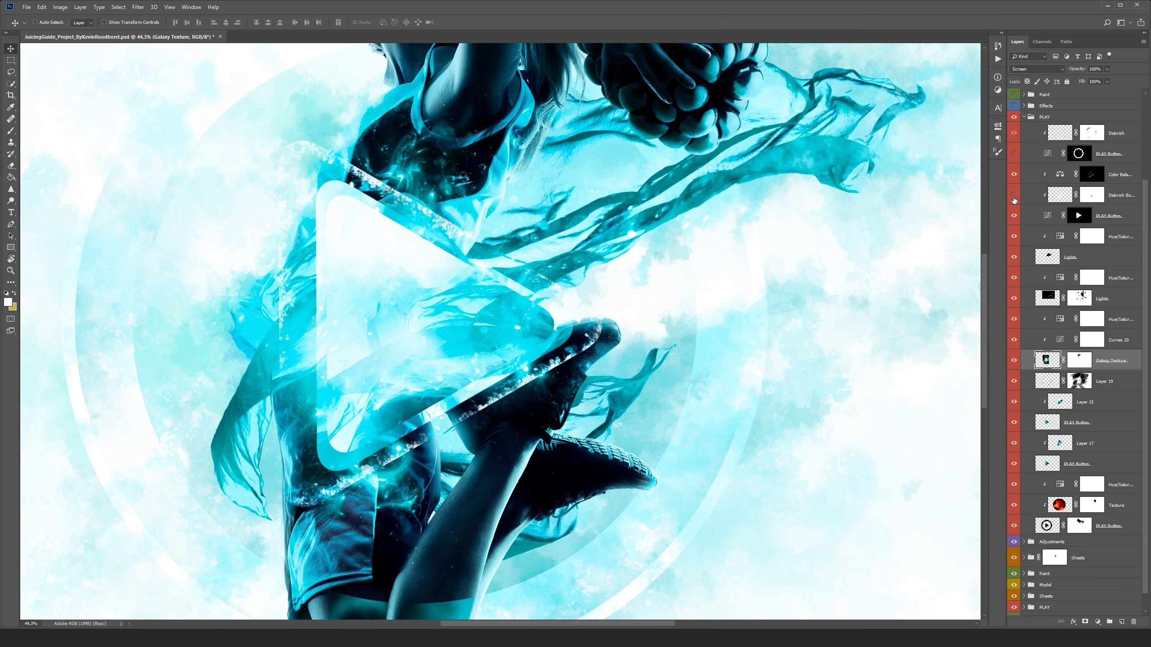
pyautogui.click(1014, 197)
pyautogui.moveTo(1014, 196); pyautogui.dragTo(1013, 155)
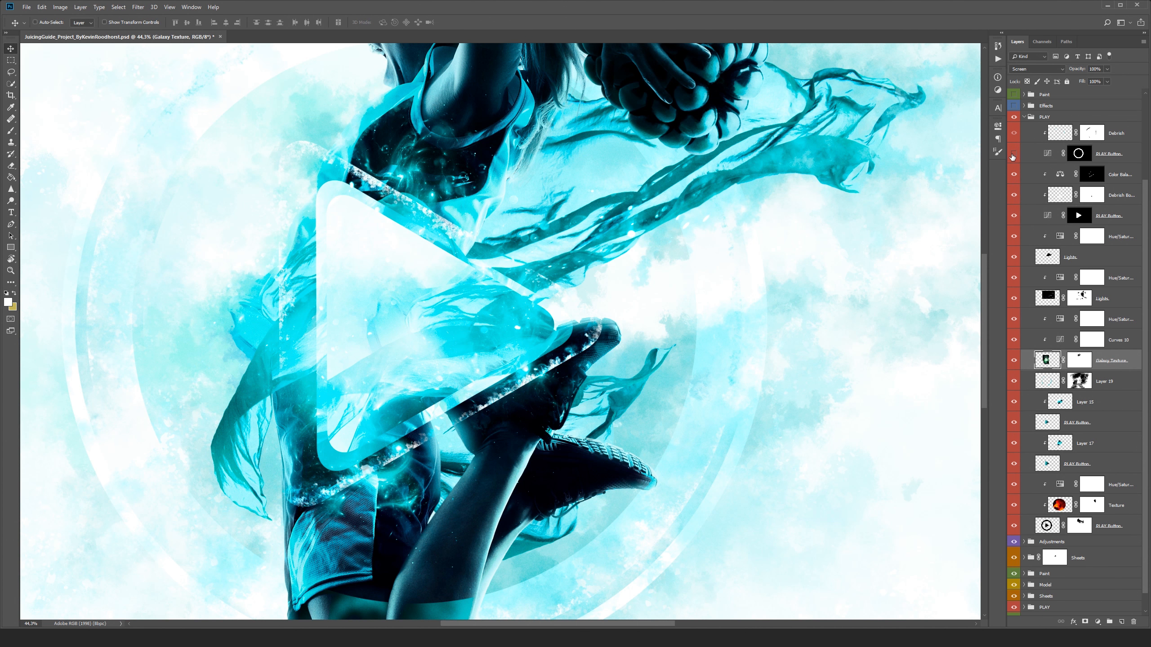
pyautogui.click(1024, 117)
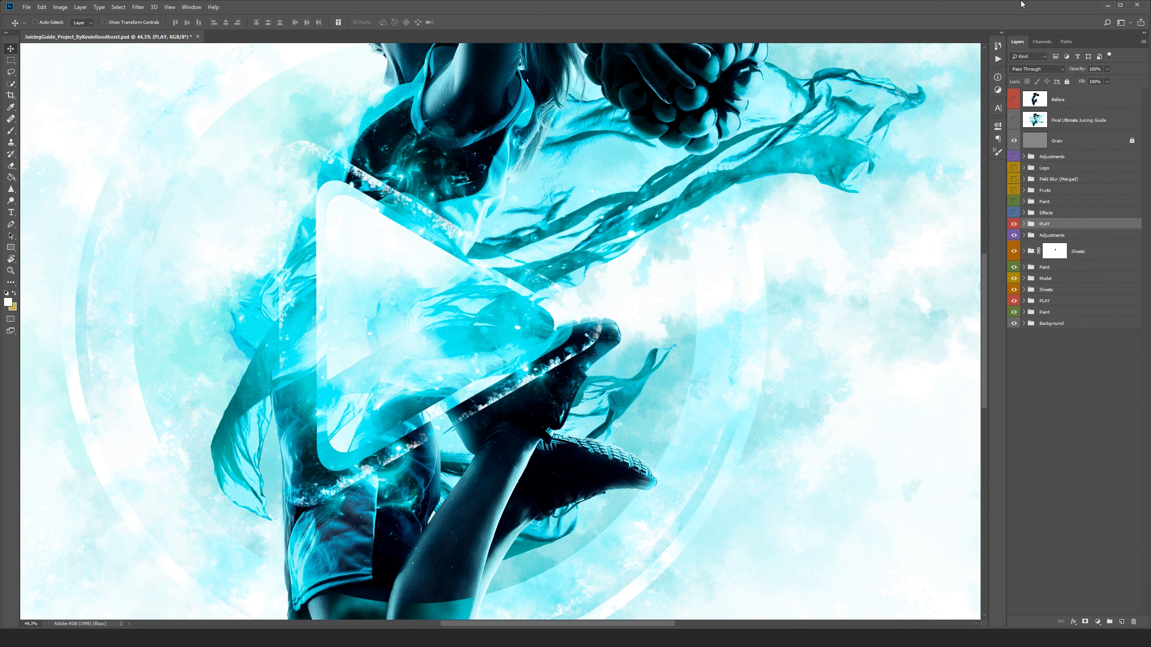
pyautogui.hotkey('ctrl', '0')
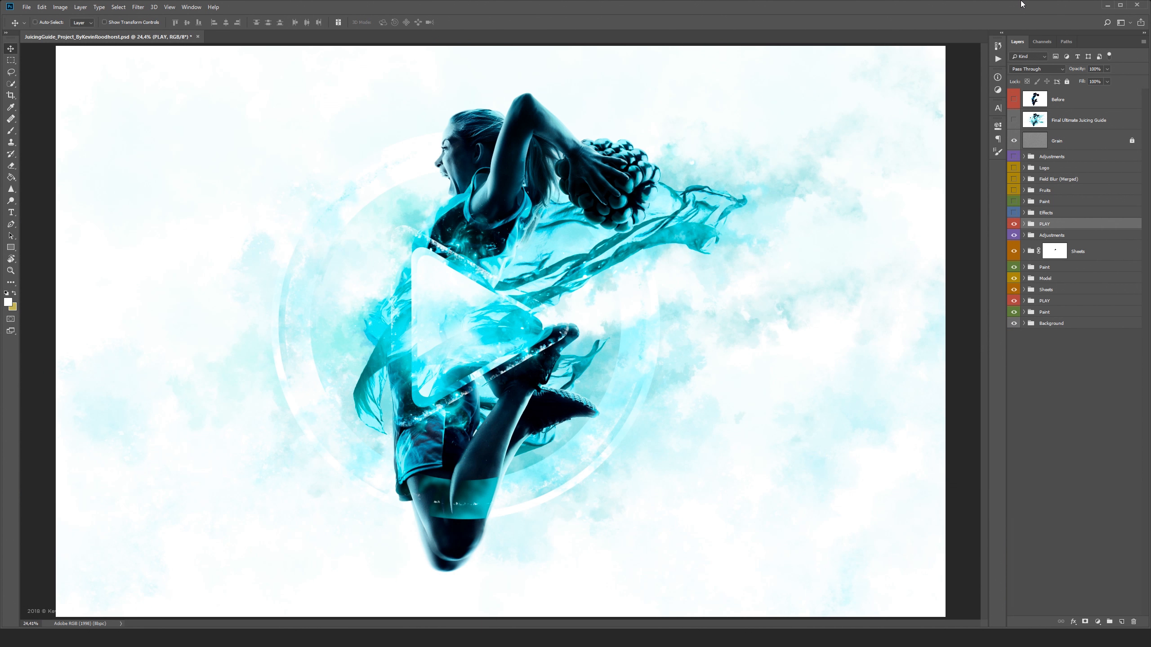
# Show the Effects group with its Glass Texture layer, toggling the texture to compare, and collapse the group.
pyautogui.click(1014, 212)
pyautogui.click(1023, 213)
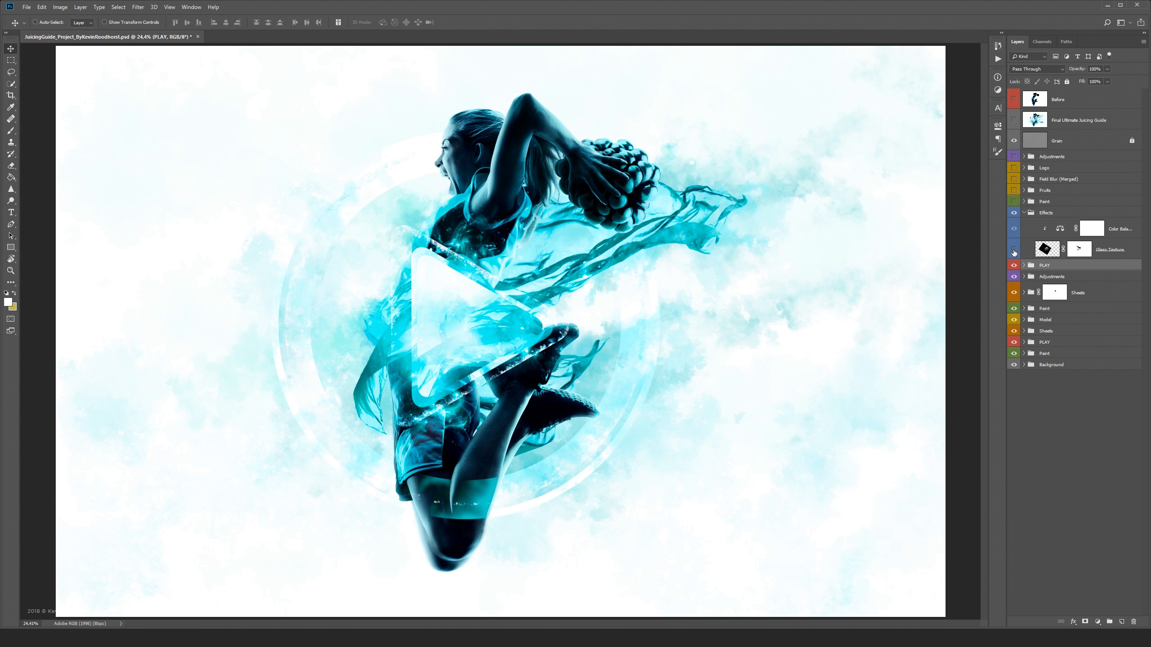
pyautogui.click(1014, 251)
pyautogui.click(1014, 251)
pyautogui.click(1015, 250)
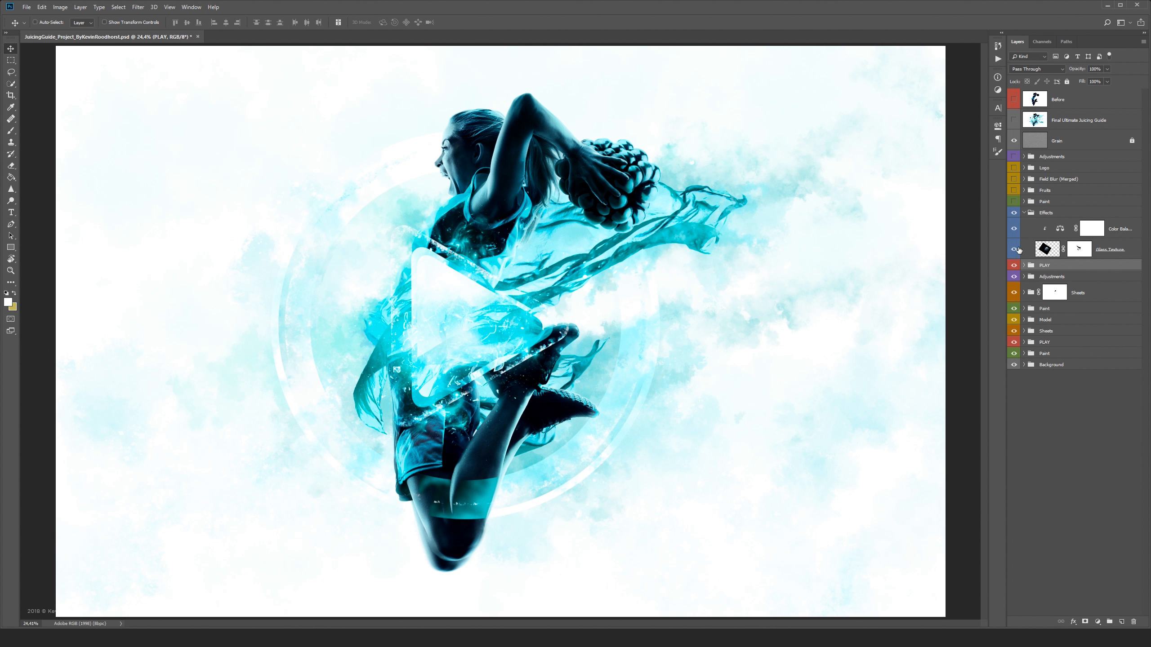
pyautogui.click(1015, 250)
pyautogui.click(1014, 250)
pyautogui.click(1024, 213)
# Show the Paint group above Effects with all its Paint layers, inspect the legs up close, and collapse the group.
pyautogui.click(1014, 201)
pyautogui.click(1024, 201)
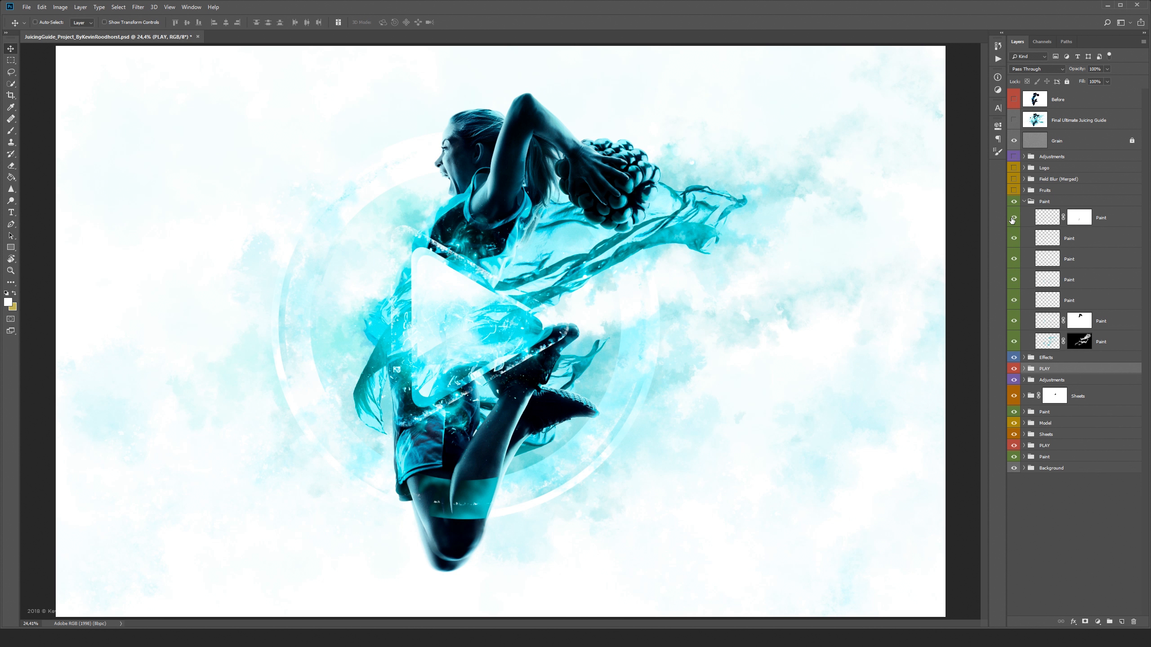
pyautogui.moveTo(1014, 218); pyautogui.dragTo(1014, 322)
pyautogui.click(1014, 341)
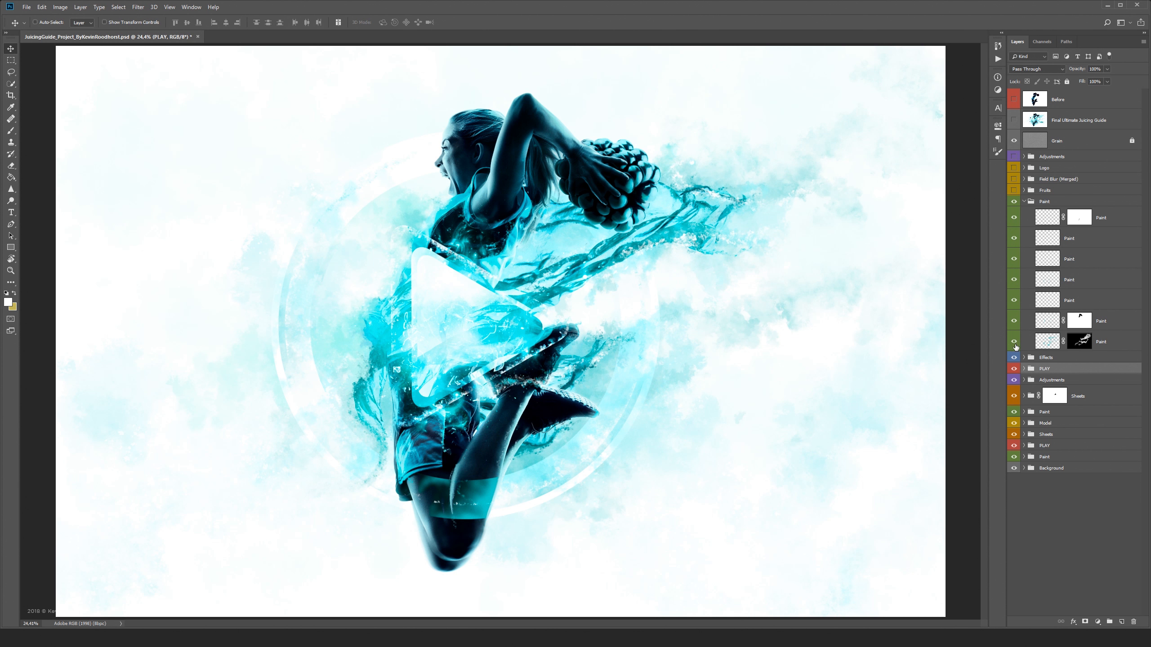
pyautogui.moveTo(488, 470)
pyautogui.mouseDown()
pyautogui.moveTo(507, 481)
pyautogui.moveTo(619, 399)
pyautogui.mouseUp()
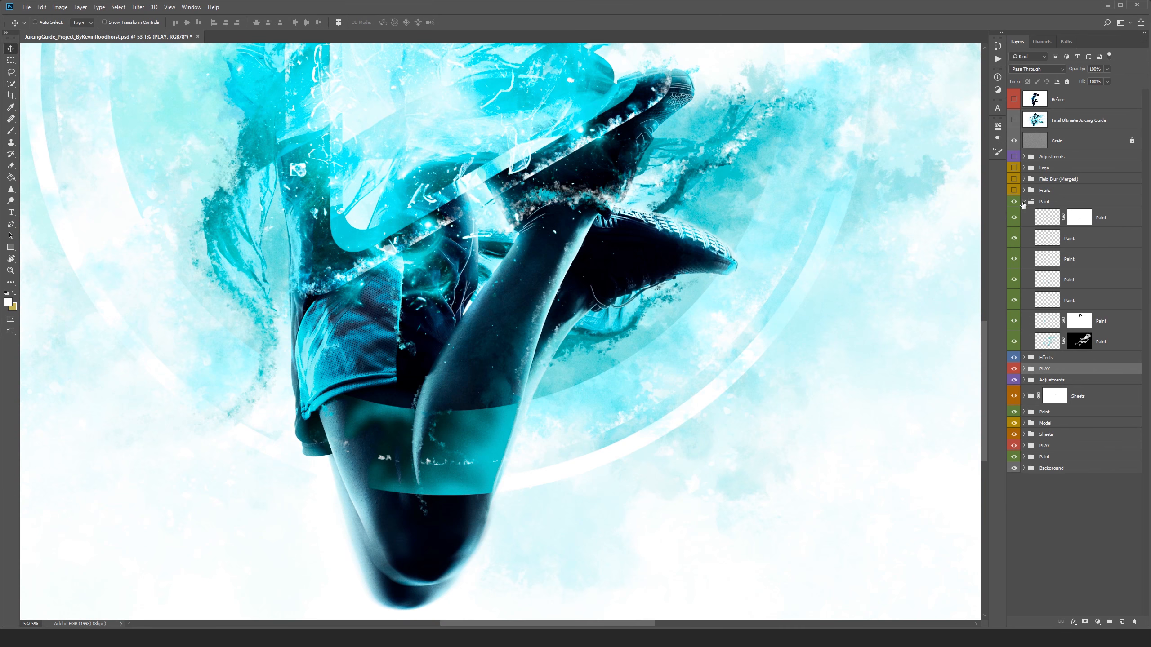
pyautogui.click(1024, 203)
# Compare the area around the legs and shoes with the upper Paint group off and on.
pyautogui.click(1013, 203)
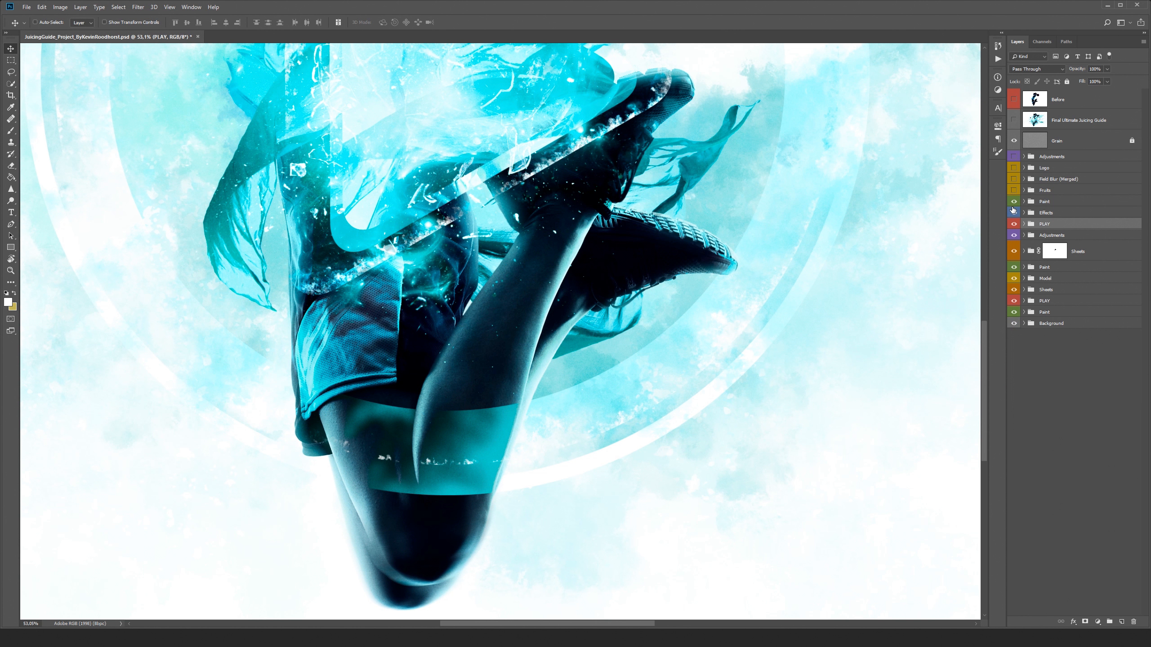
pyautogui.click(1014, 212)
pyautogui.click(1013, 203)
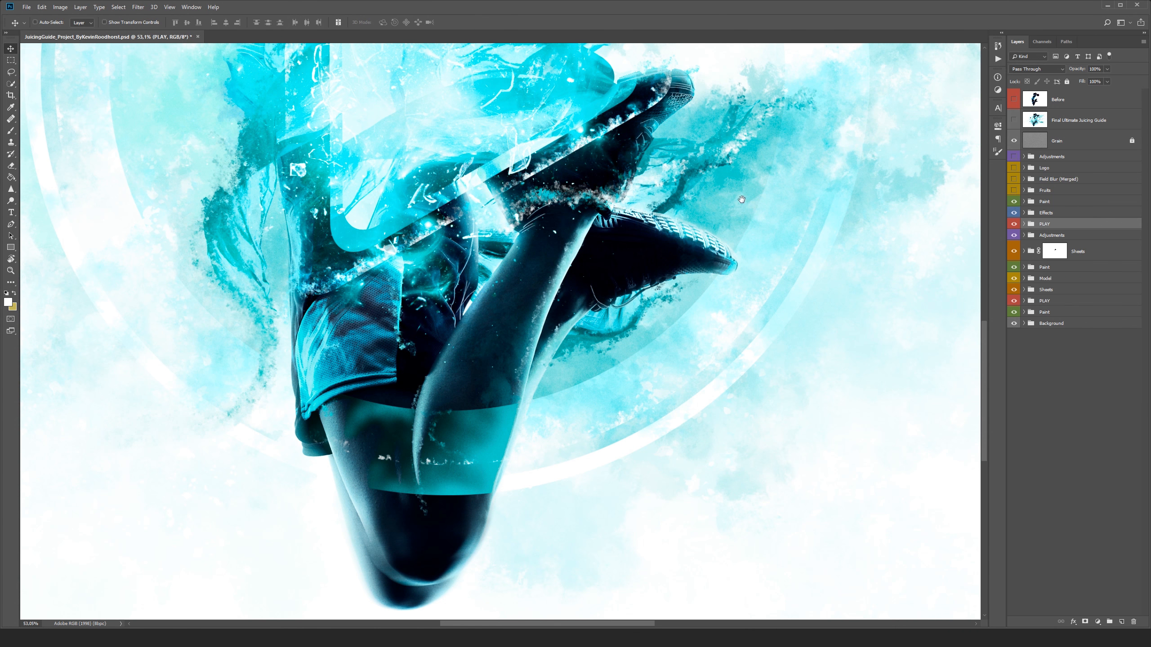
# Compare the flowing sheet behind the blackberry with the upper Paint group off and on, ending with the whole artwork in view.
pyautogui.moveTo(696, 158); pyautogui.dragTo(642, 557)
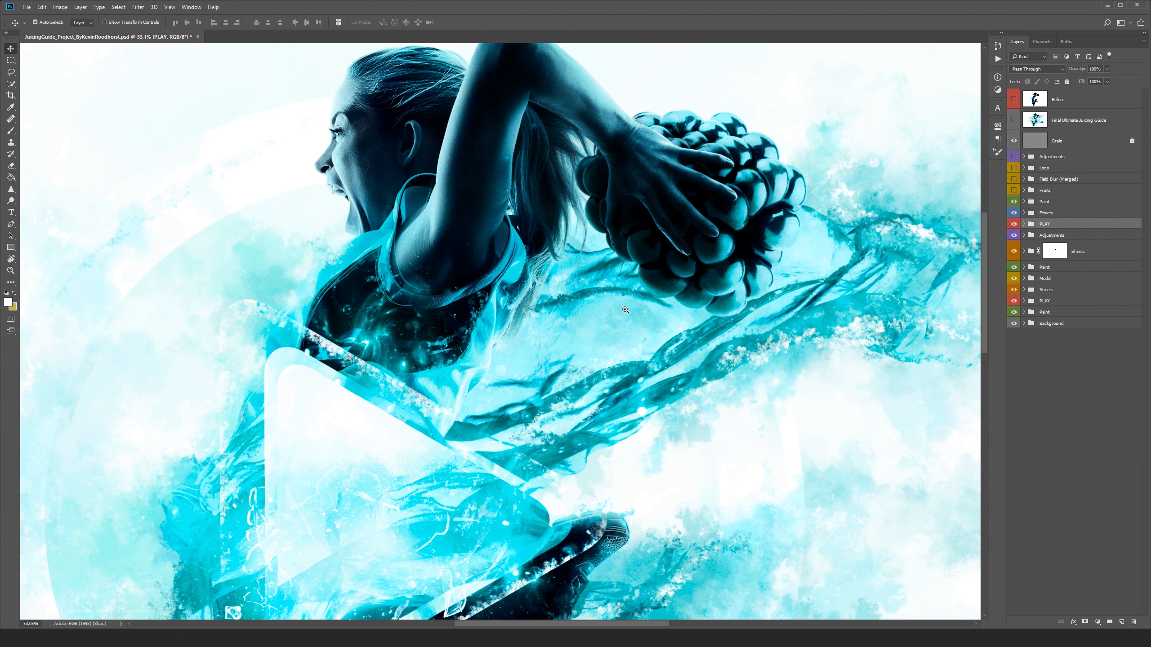
pyautogui.moveTo(624, 310); pyautogui.dragTo(635, 313)
pyautogui.moveTo(635, 313); pyautogui.dragTo(589, 314)
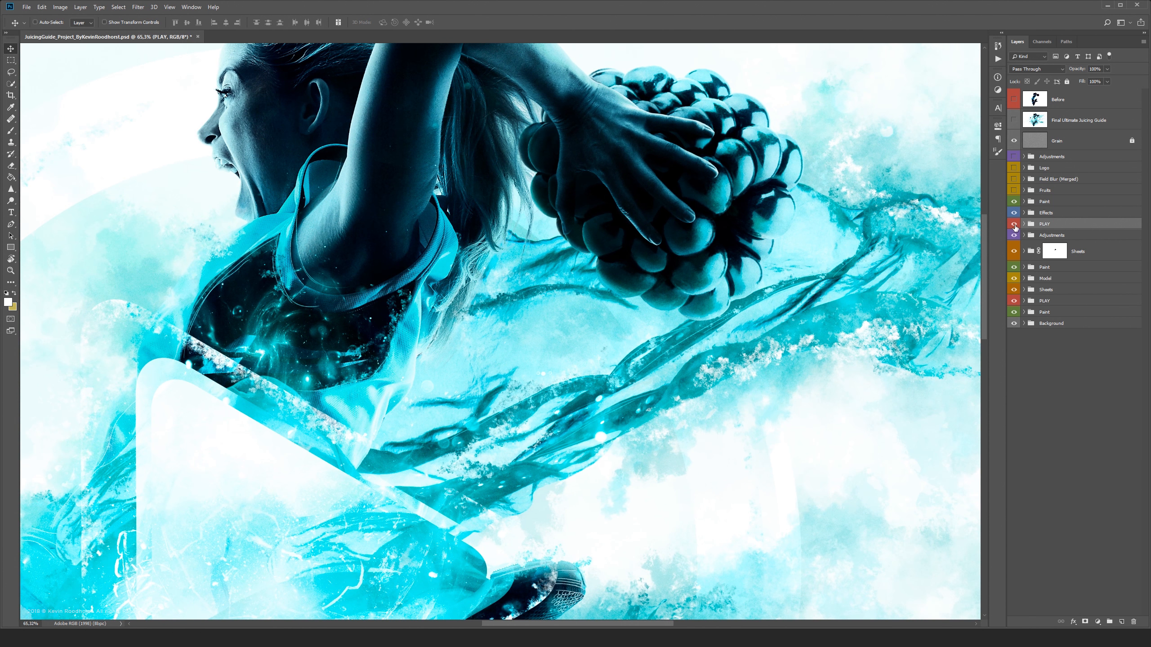
pyautogui.click(1014, 203)
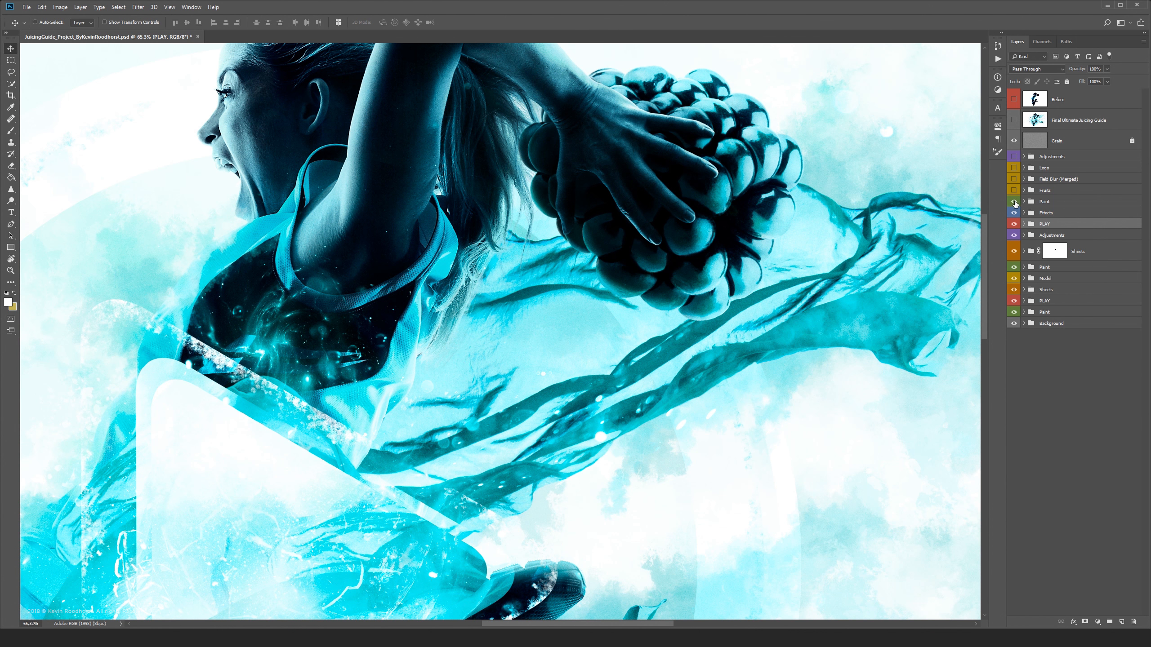
pyautogui.click(1015, 202)
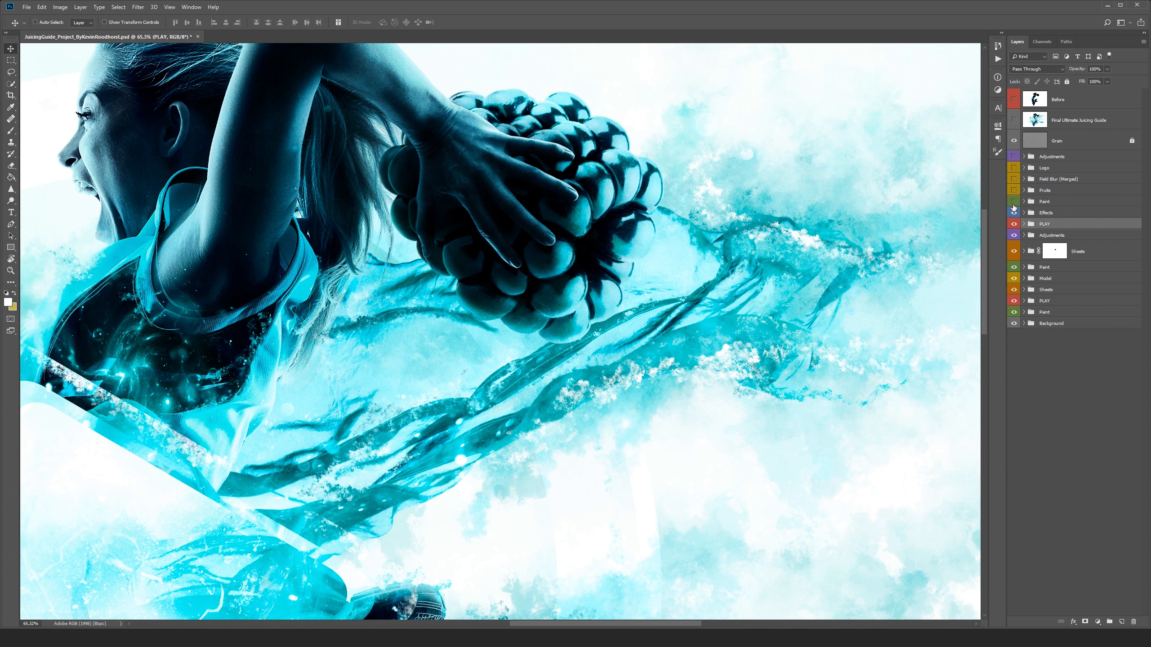
pyautogui.click(1014, 204)
pyautogui.click(1014, 203)
pyautogui.click(1015, 202)
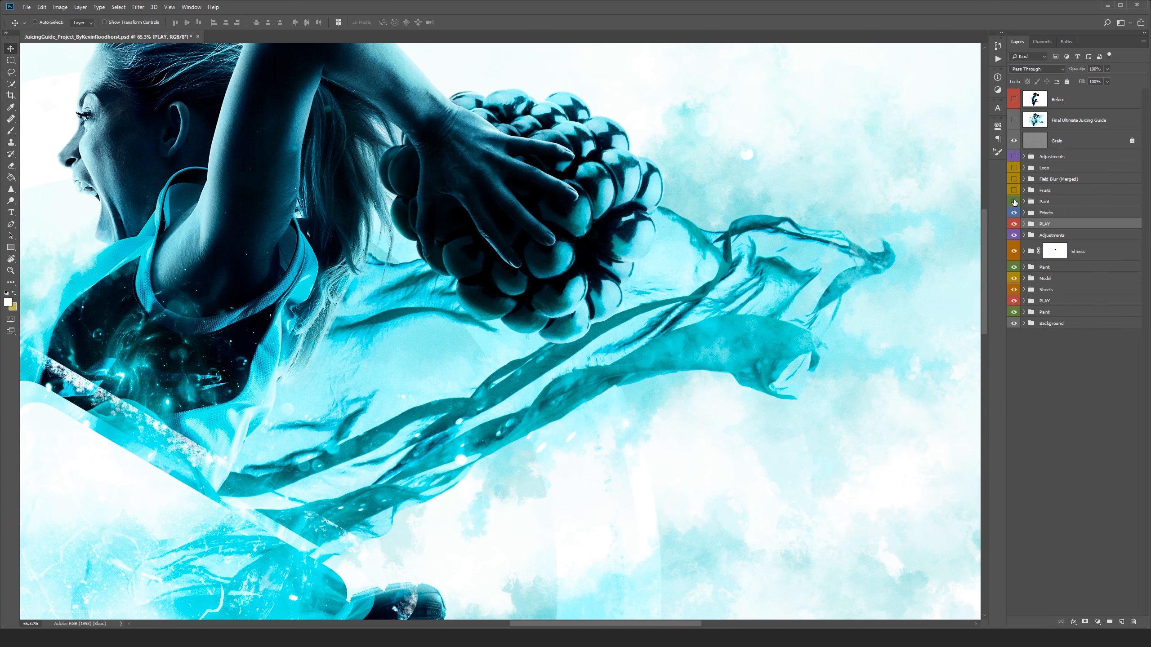
pyautogui.click(1014, 202)
pyautogui.hotkey('ctrl', '0')
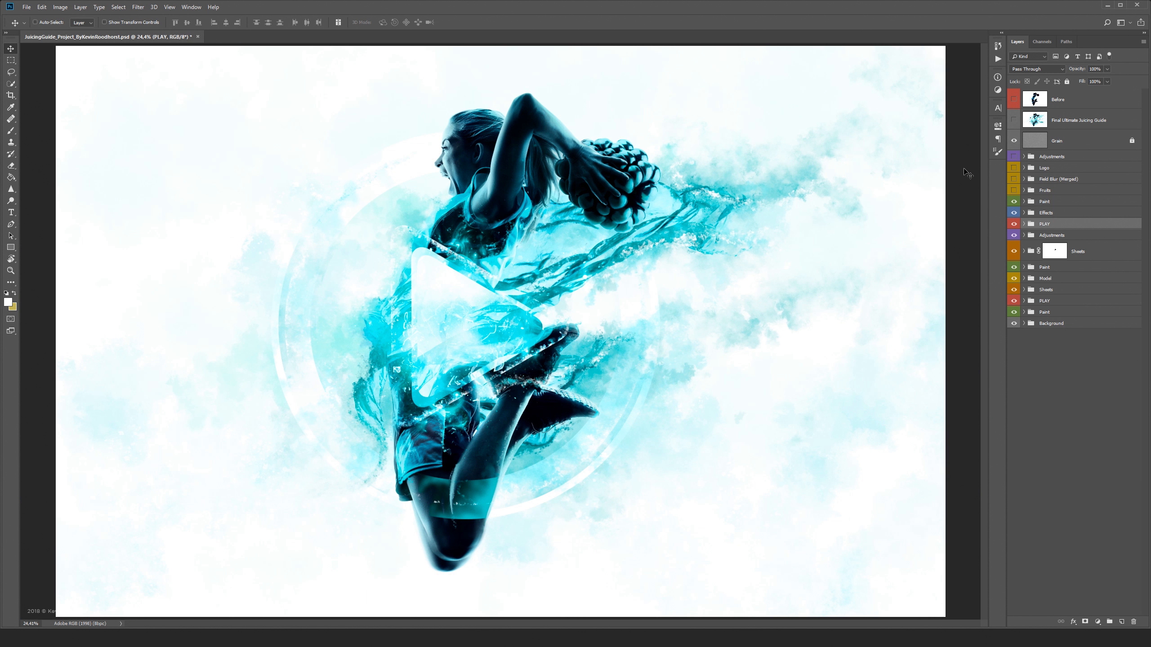
# Show the Fruits group, inspect its Raspberry subgroup with the Blur Gallery smart filter, and collapse both groups.
pyautogui.click(1015, 191)
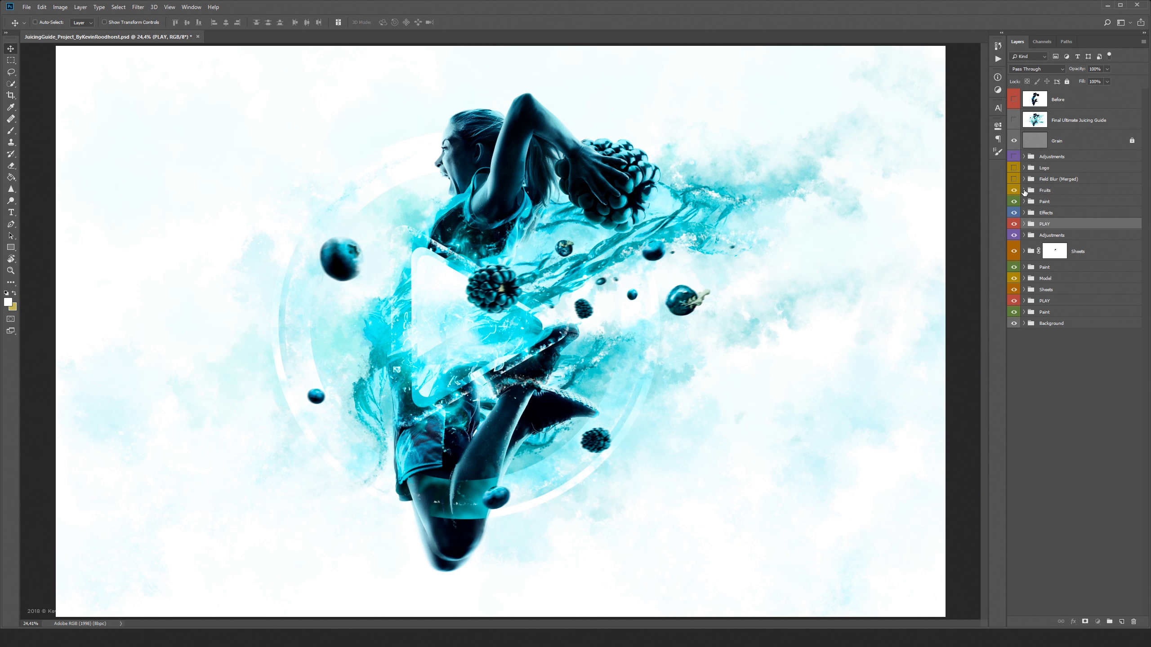
pyautogui.click(1024, 191)
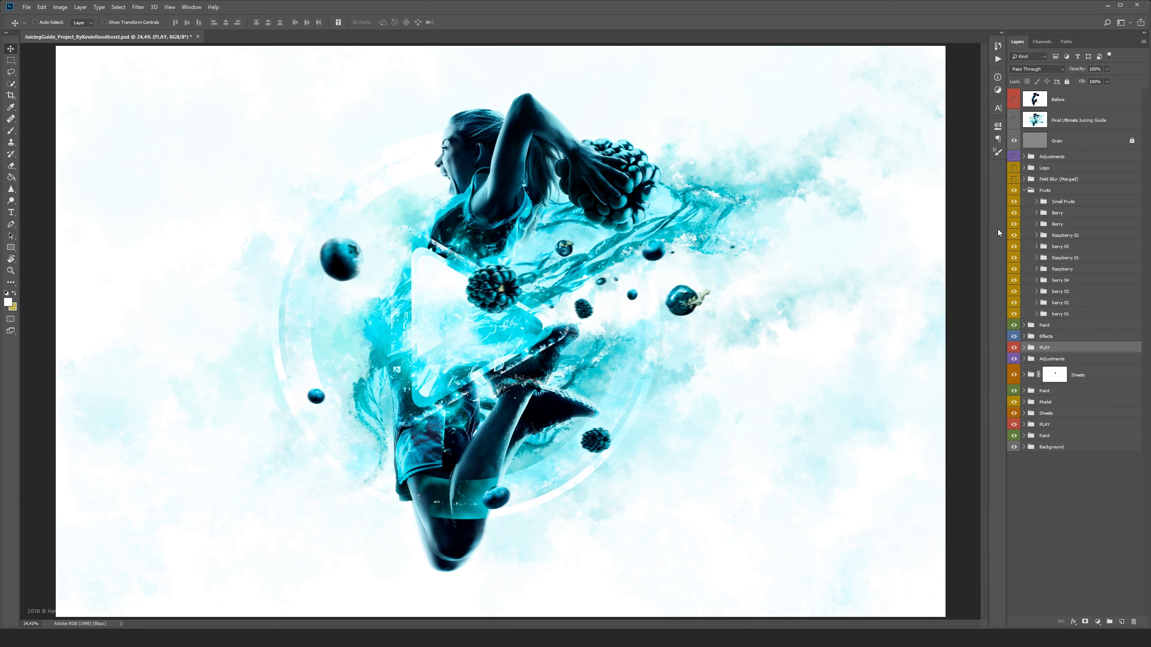
pyautogui.click(1036, 213)
pyautogui.click(1036, 213)
pyautogui.click(1037, 270)
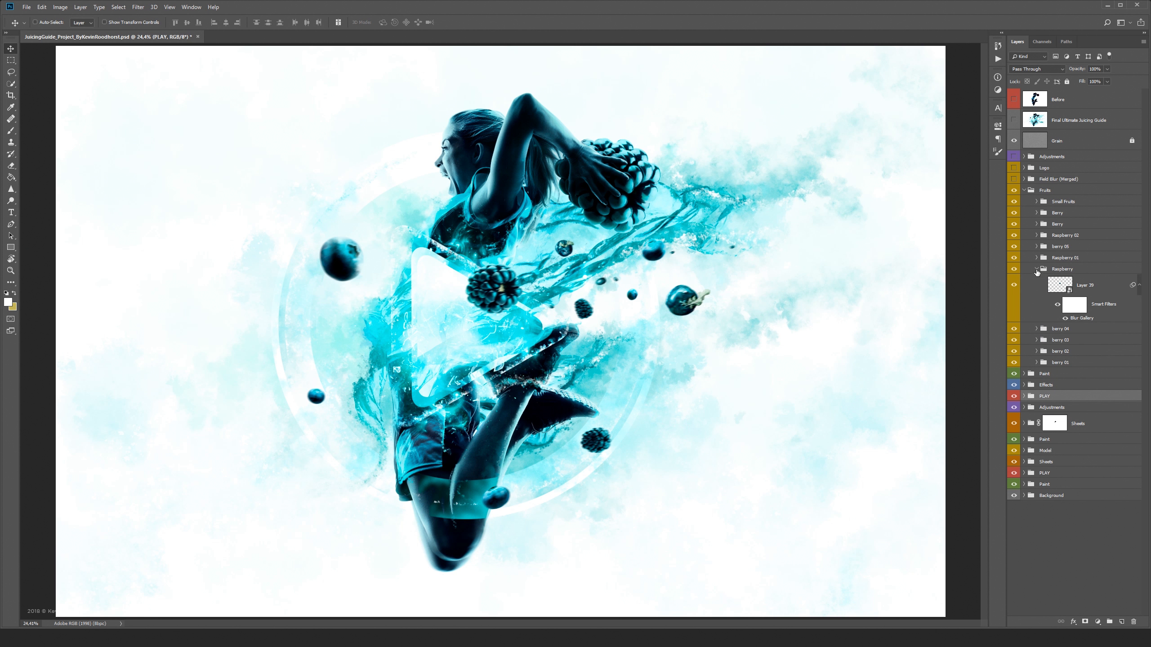
pyautogui.click(1036, 269)
pyautogui.click(1024, 191)
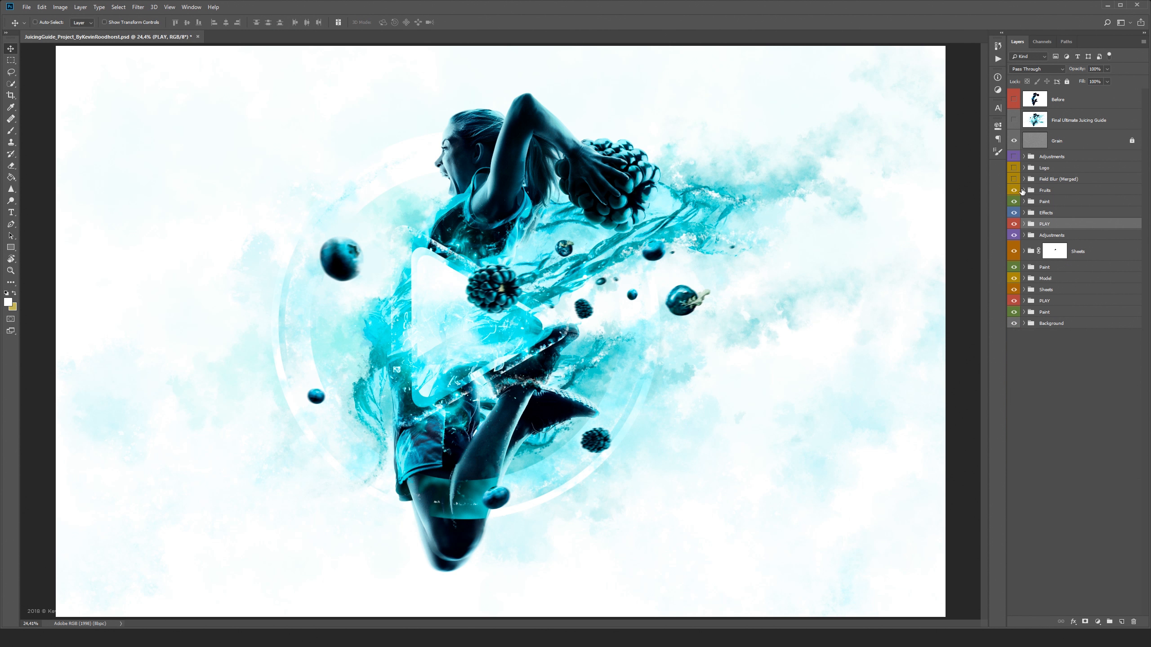
# Show the Field Blur (Merged) group, inspect its layer's mask, and compare the whole artwork with the group off and on.
pyautogui.click(1023, 179)
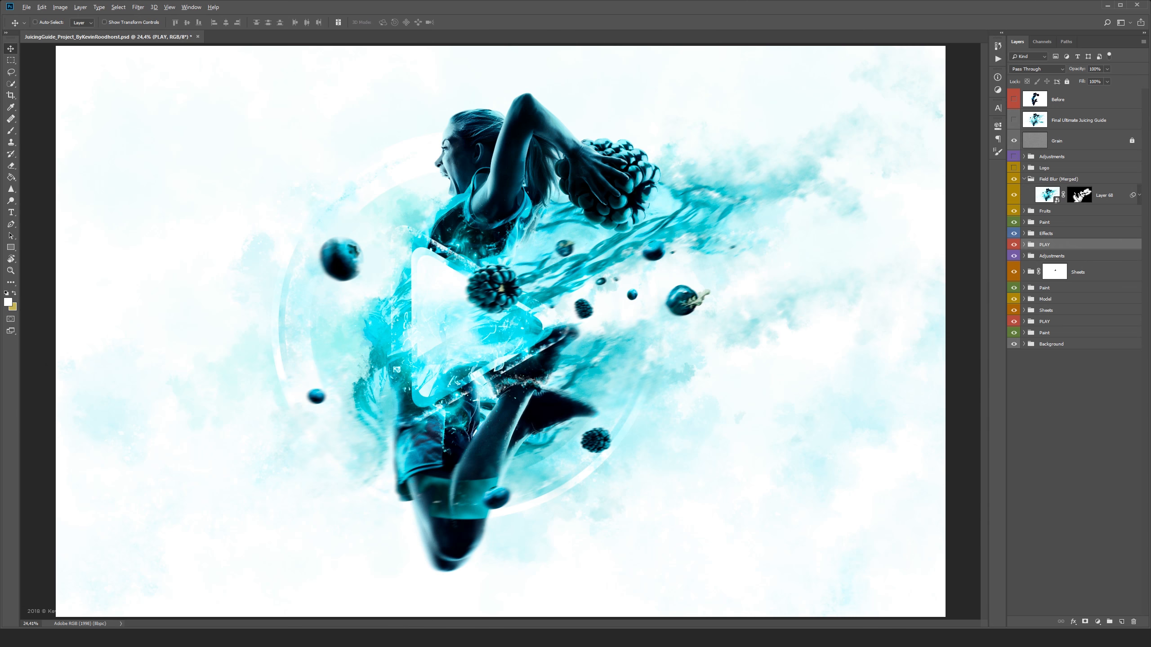
pyautogui.keyDown('alt'); pyautogui.click(1077, 200); pyautogui.keyUp('alt')
pyautogui.keyDown('alt'); pyautogui.click(1076, 200); pyautogui.keyUp('alt')
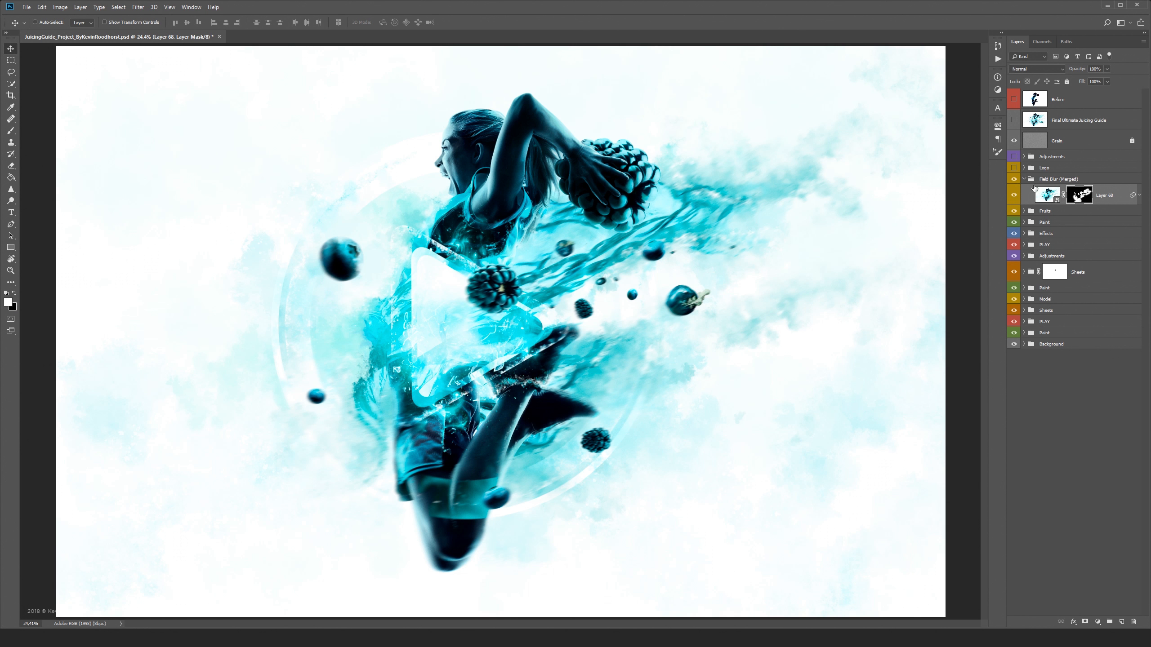
pyautogui.click(1015, 179)
pyautogui.click(1015, 179)
# Compare the blur around the legs and shoes up close with the Field Blur (Merged) group off and on, then collapse it.
pyautogui.moveTo(521, 479); pyautogui.dragTo(564, 491)
pyautogui.moveTo(625, 446); pyautogui.dragTo(656, 333)
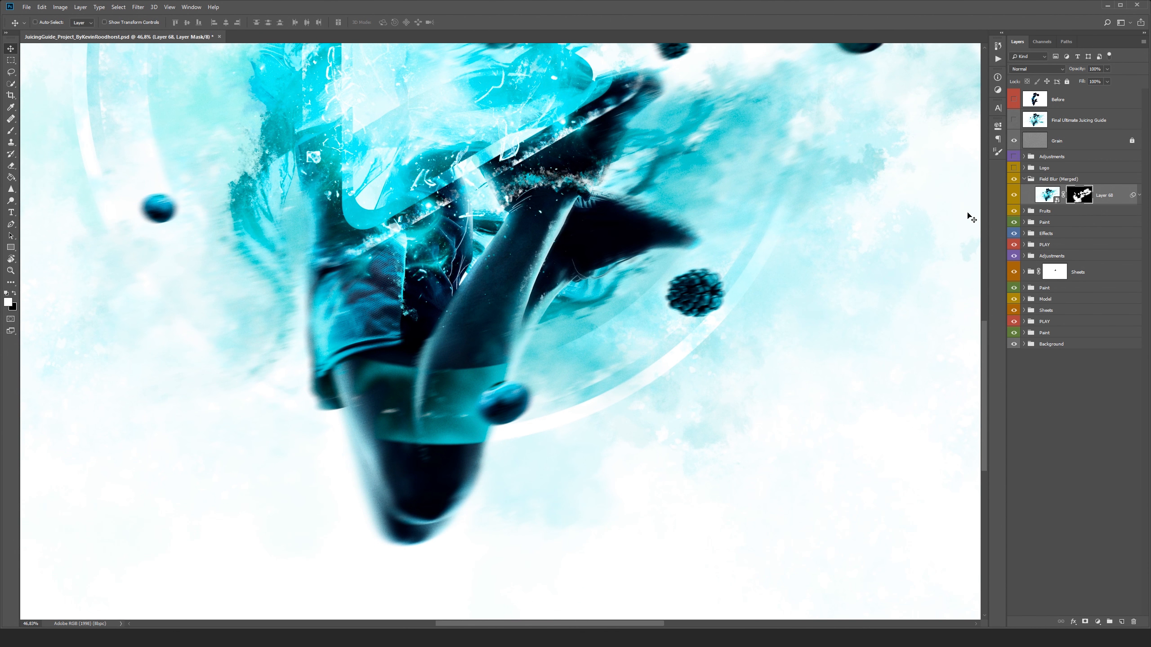
pyautogui.click(1014, 180)
pyautogui.click(1014, 180)
pyautogui.click(1015, 180)
pyautogui.click(1014, 180)
pyautogui.click(1024, 179)
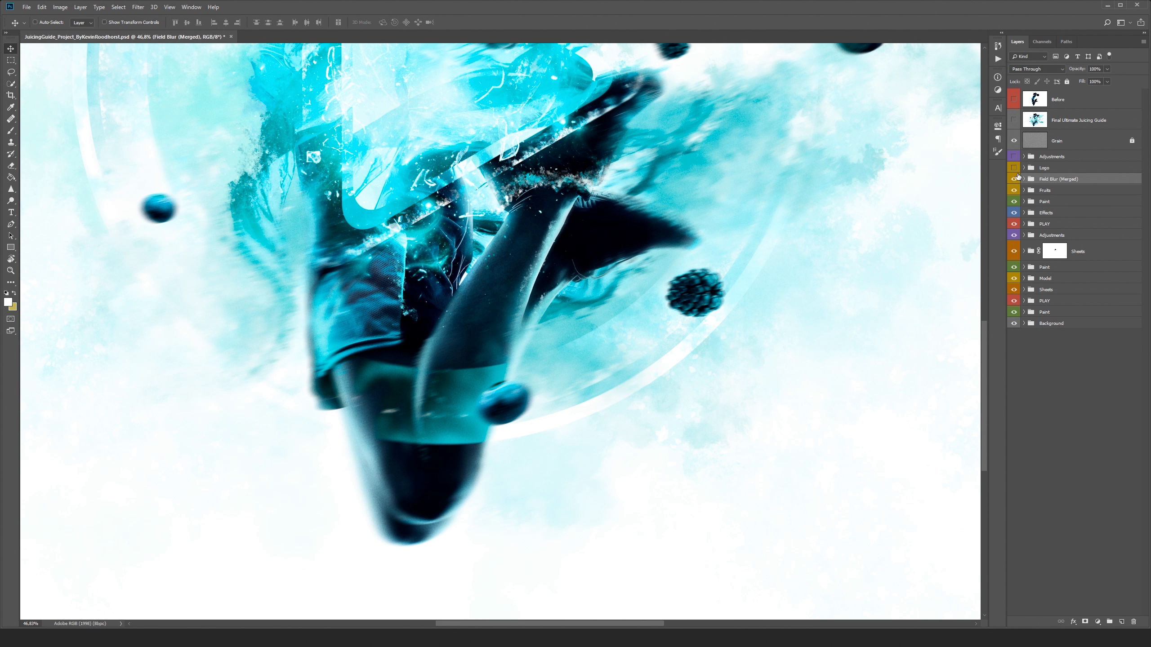
# Show the Logo group, examine the Juicing Guide logo up close, and expand the group to reveal its layers.
pyautogui.scroll(-4, 878, 206)
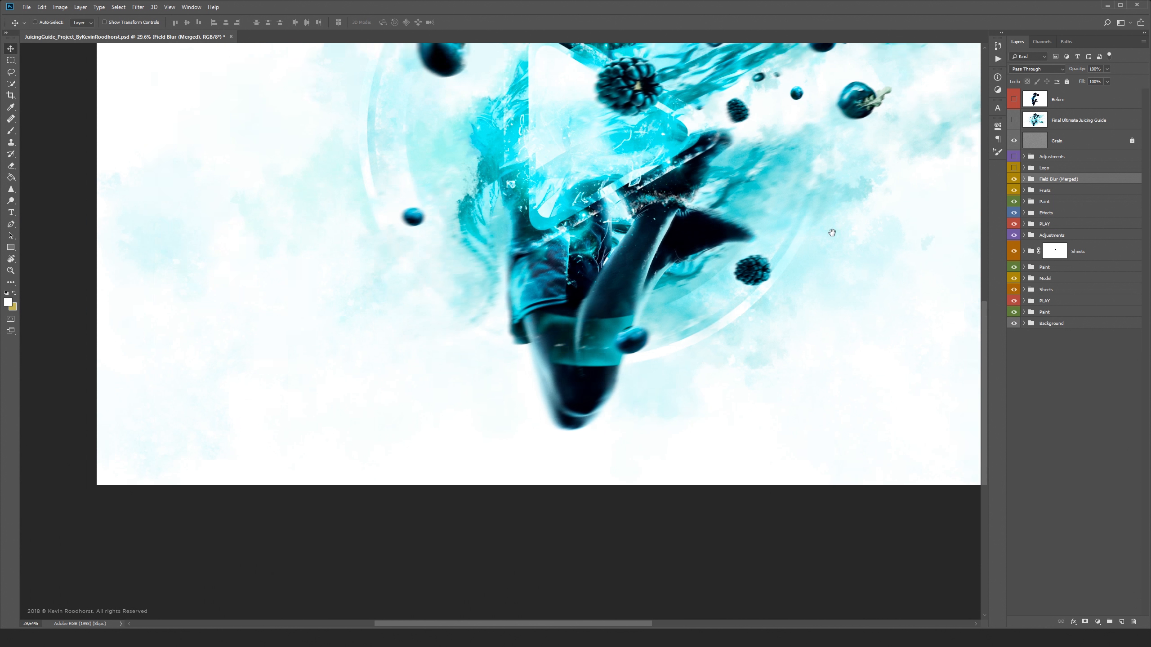
pyautogui.click(1015, 168)
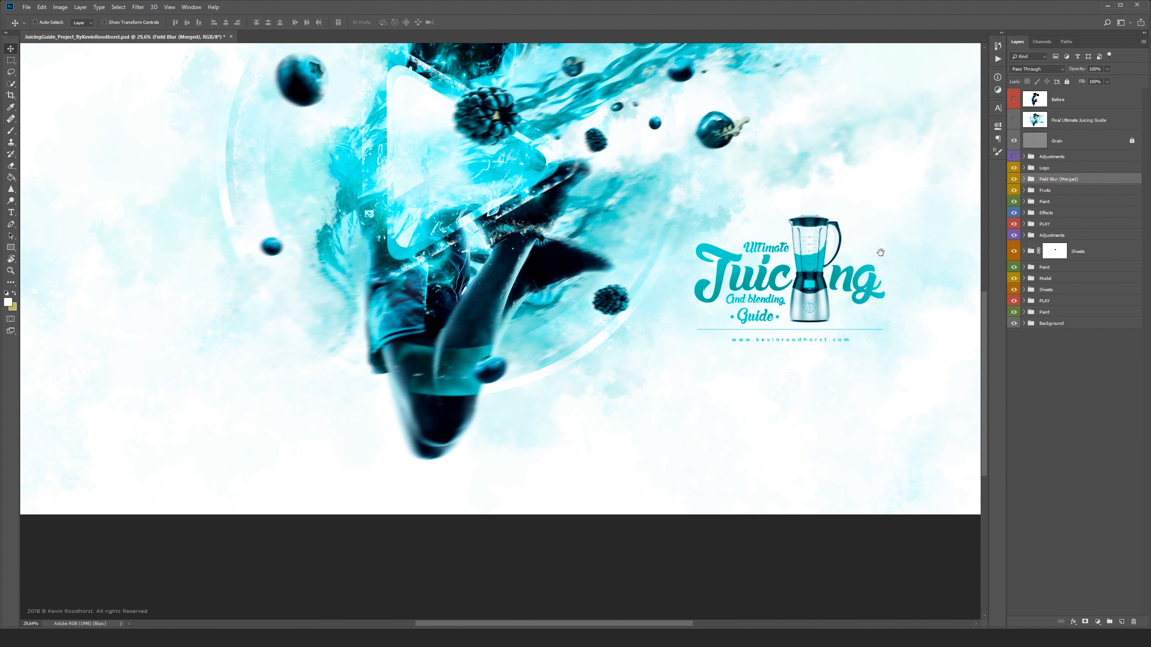
pyautogui.hscroll(4, 655, 307)
pyautogui.scroll(4, 656, 307)
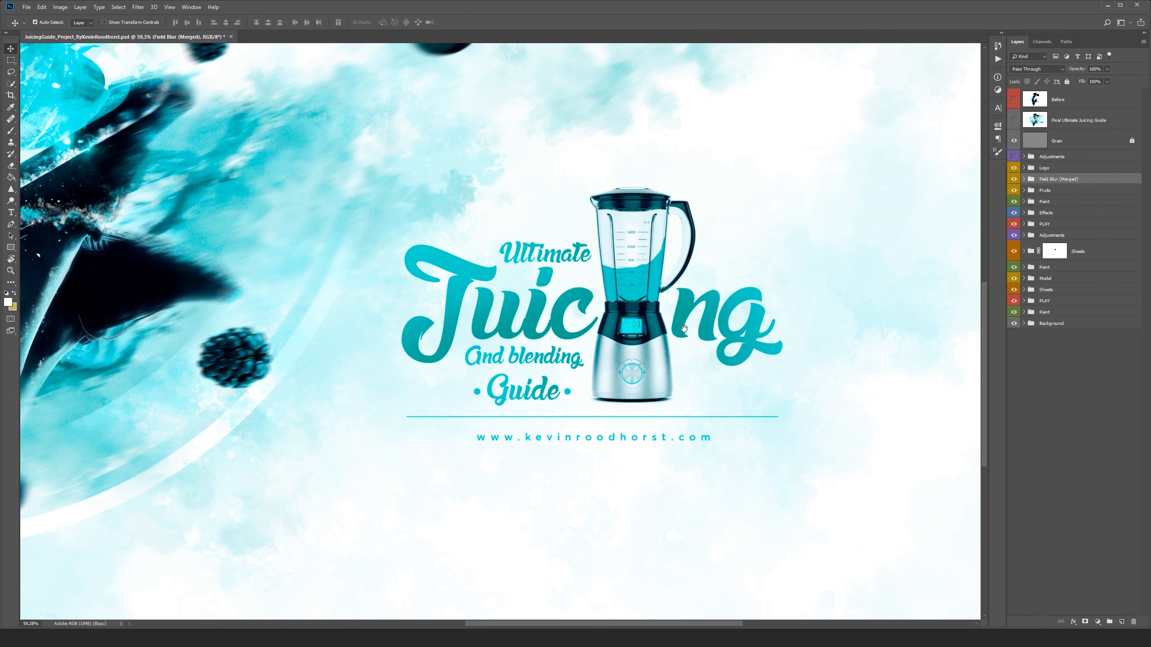
pyautogui.click(1023, 167)
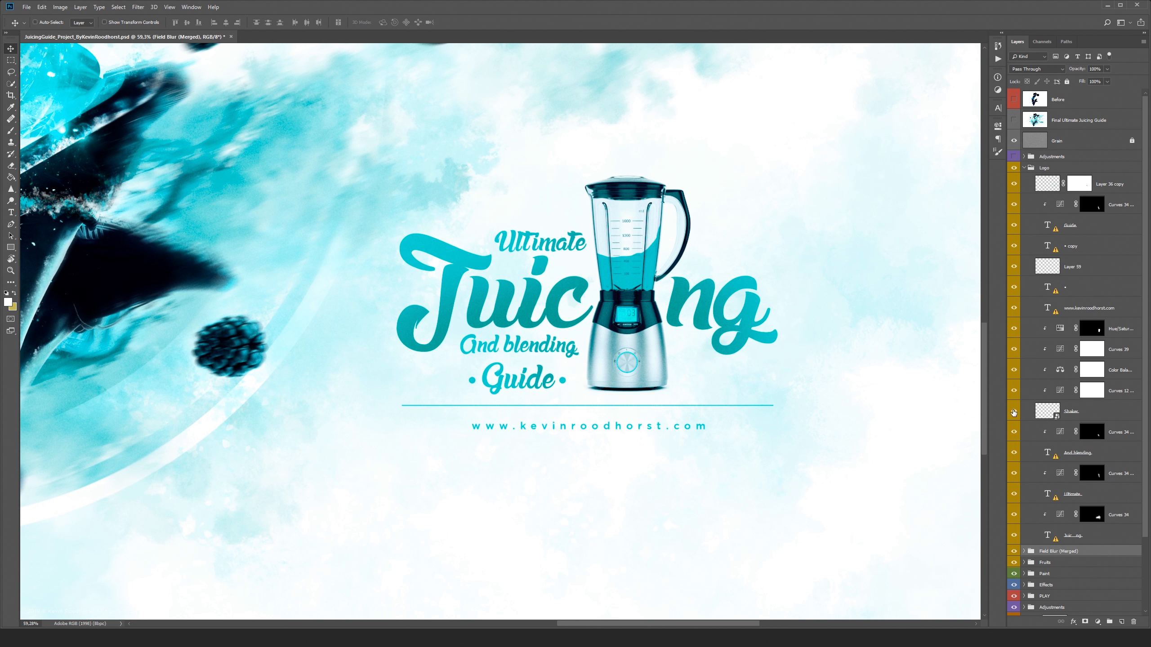
# Compare the logo with the blender, Layer 16 copy and And blending Curves layers off and on, and collapse the Logo group.
pyautogui.click(1014, 412)
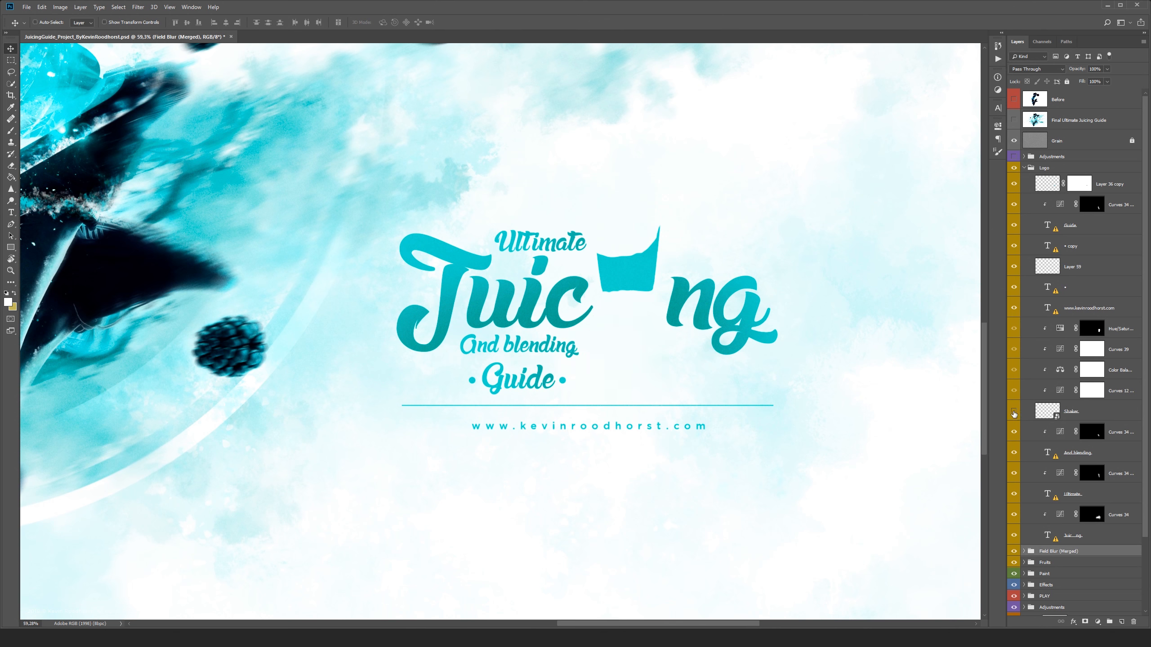
pyautogui.click(1014, 413)
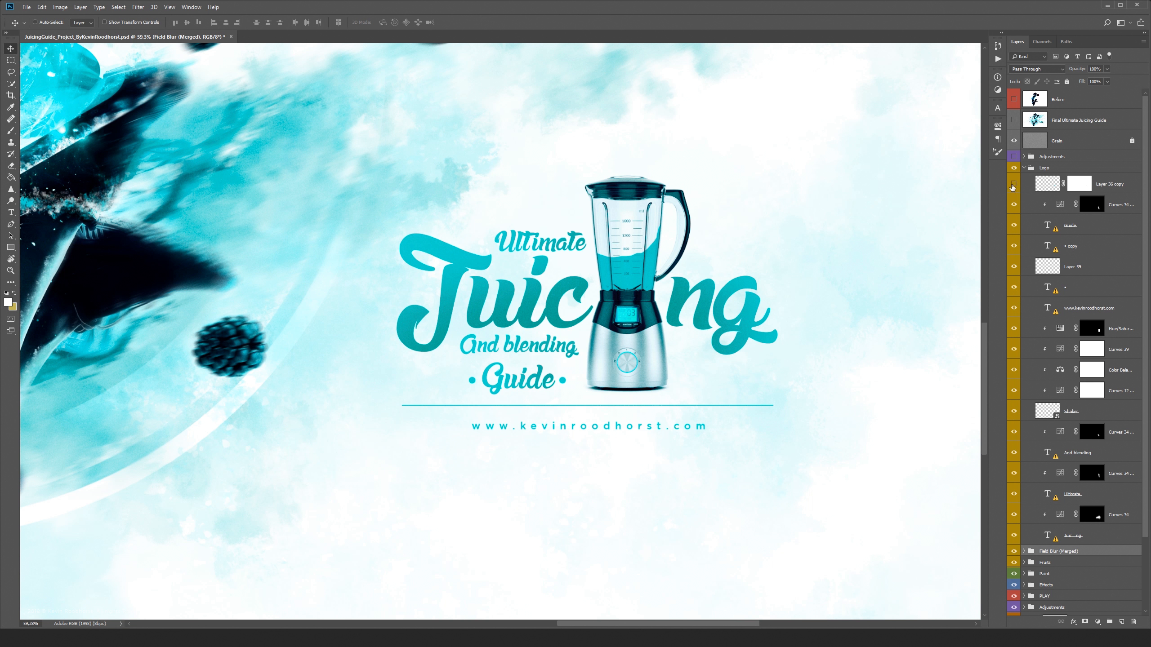
pyautogui.click(1014, 185)
pyautogui.click(1015, 184)
pyautogui.click(1014, 433)
pyautogui.click(1014, 433)
pyautogui.hotkey('ctrl', '0')
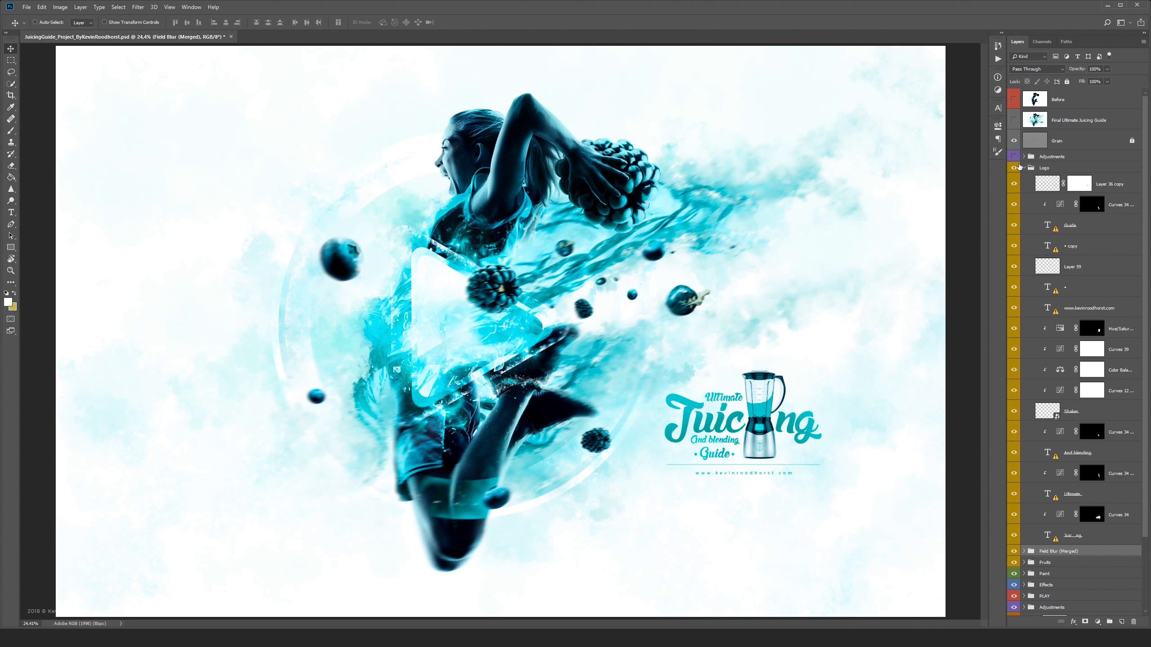
pyautogui.click(1023, 169)
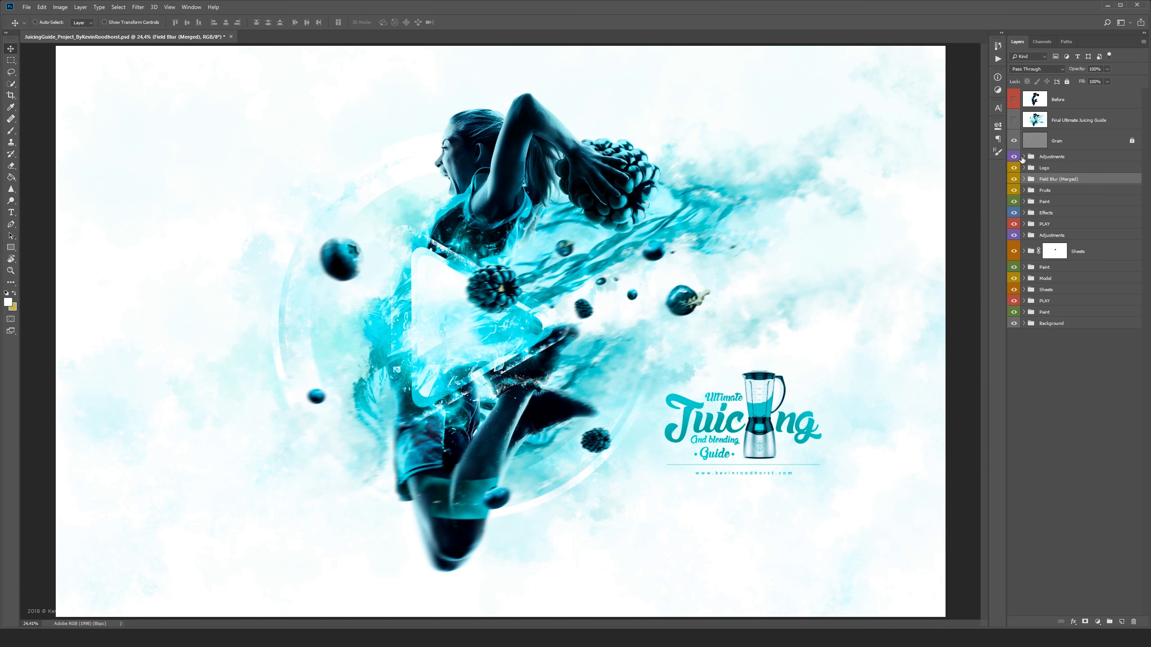
# Expand the top Adjustments group, show all its adjustment layers, and compare the artwork with the group off and on.
pyautogui.click(1023, 156)
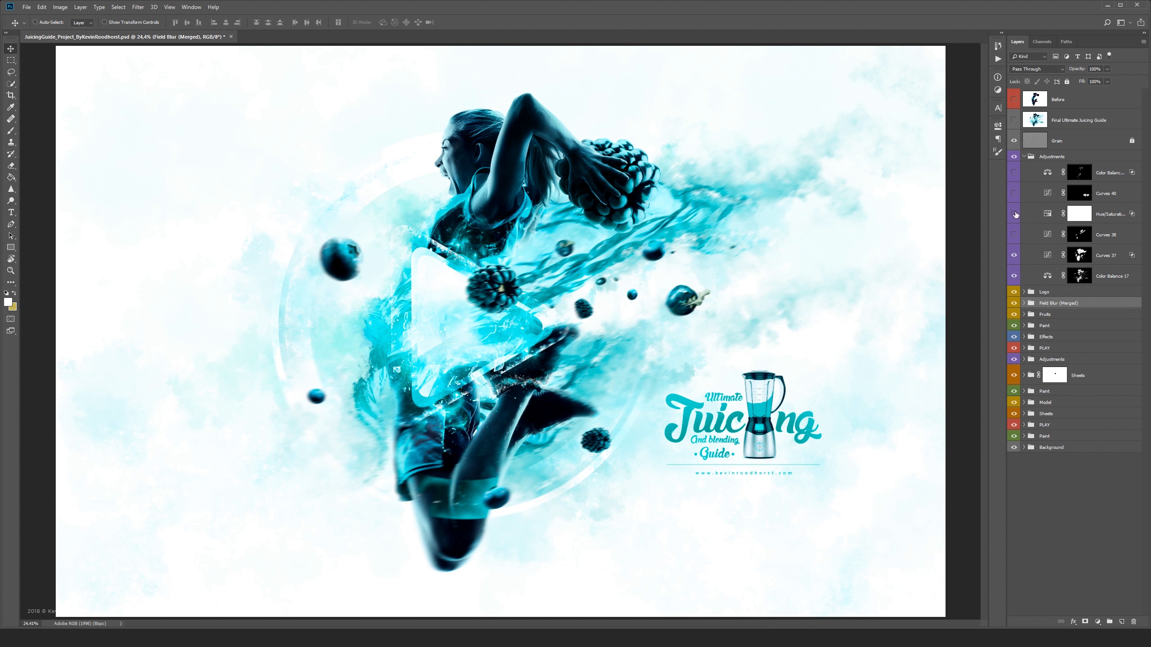
pyautogui.click(1013, 175)
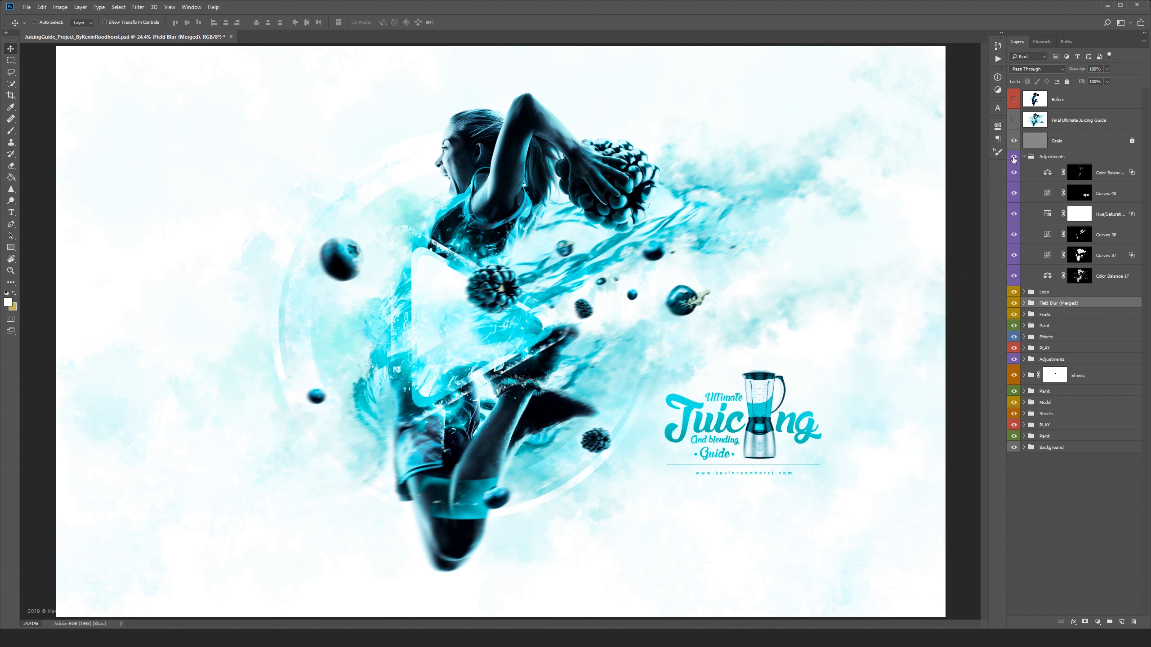
pyautogui.click(1014, 157)
pyautogui.click(1013, 157)
pyautogui.click(1013, 157)
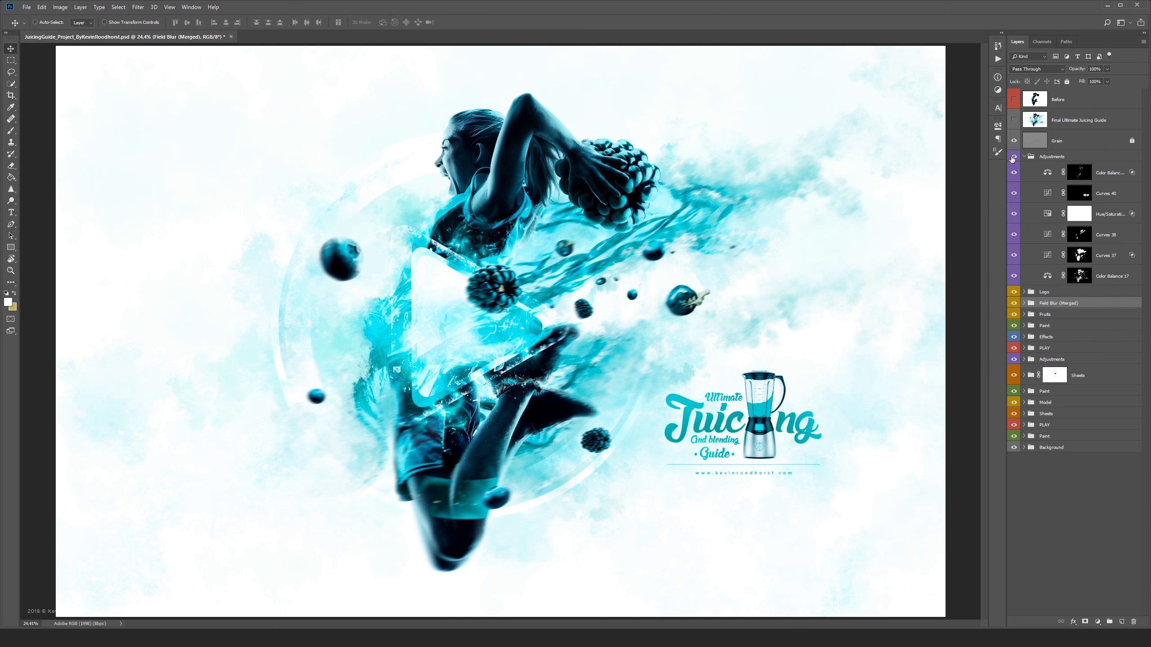
pyautogui.click(1013, 157)
# Inspect the layer masks of Color Balance 17, Curves 37 and the topmost Color Balance in the top Adjustments group.
pyautogui.keyDown('alt'); pyautogui.click(1079, 277); pyautogui.keyUp('alt')
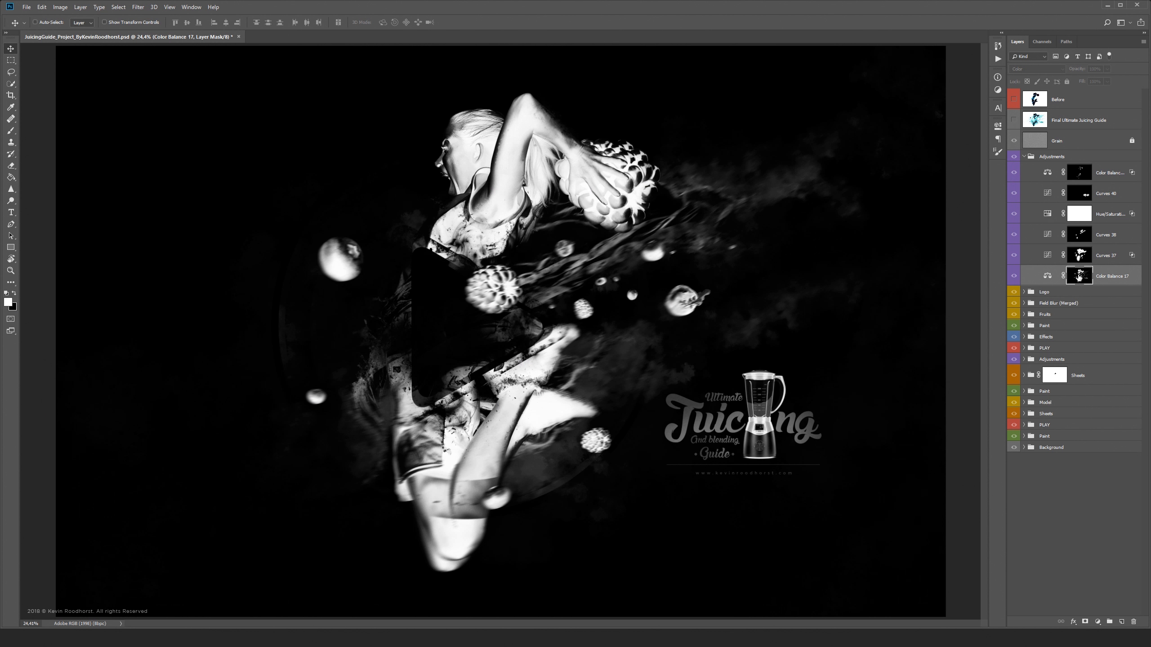
pyautogui.keyDown('alt'); pyautogui.click(1079, 277); pyautogui.keyUp('alt')
pyautogui.keyDown('alt'); pyautogui.click(1079, 255); pyautogui.keyUp('alt')
pyautogui.keyDown('alt'); pyautogui.click(1079, 255); pyautogui.keyUp('alt')
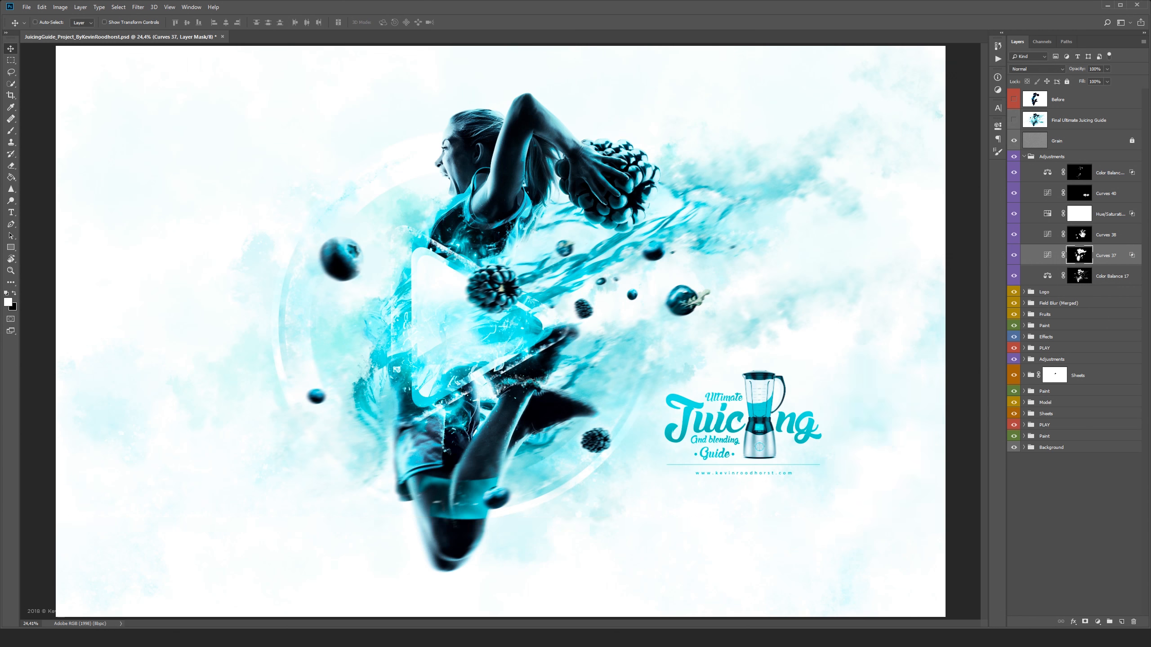
pyautogui.keyDown('alt'); pyautogui.click(1081, 177); pyautogui.keyUp('alt')
pyautogui.keyDown('alt'); pyautogui.click(1079, 174); pyautogui.keyUp('alt')
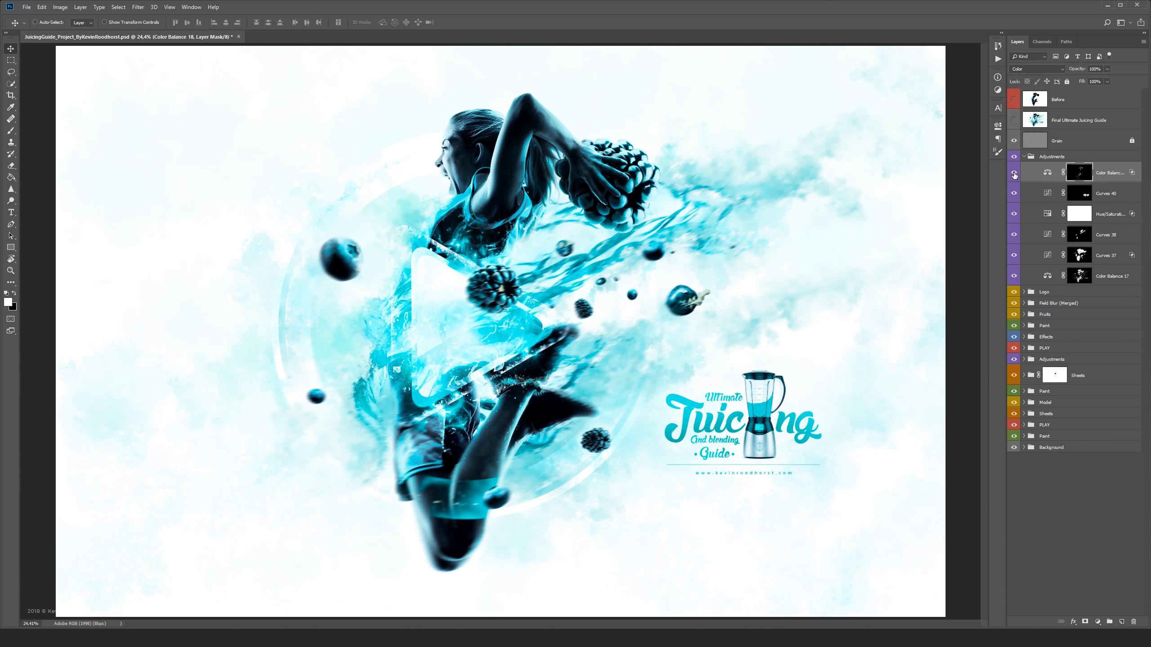
# Compare the topmost Color Balance and Curves 40 off and on, collapse the top Adjustments group, and compare the whole group likewise.
pyautogui.click(1014, 174)
pyautogui.click(1014, 174)
pyautogui.click(1013, 194)
pyautogui.click(1014, 194)
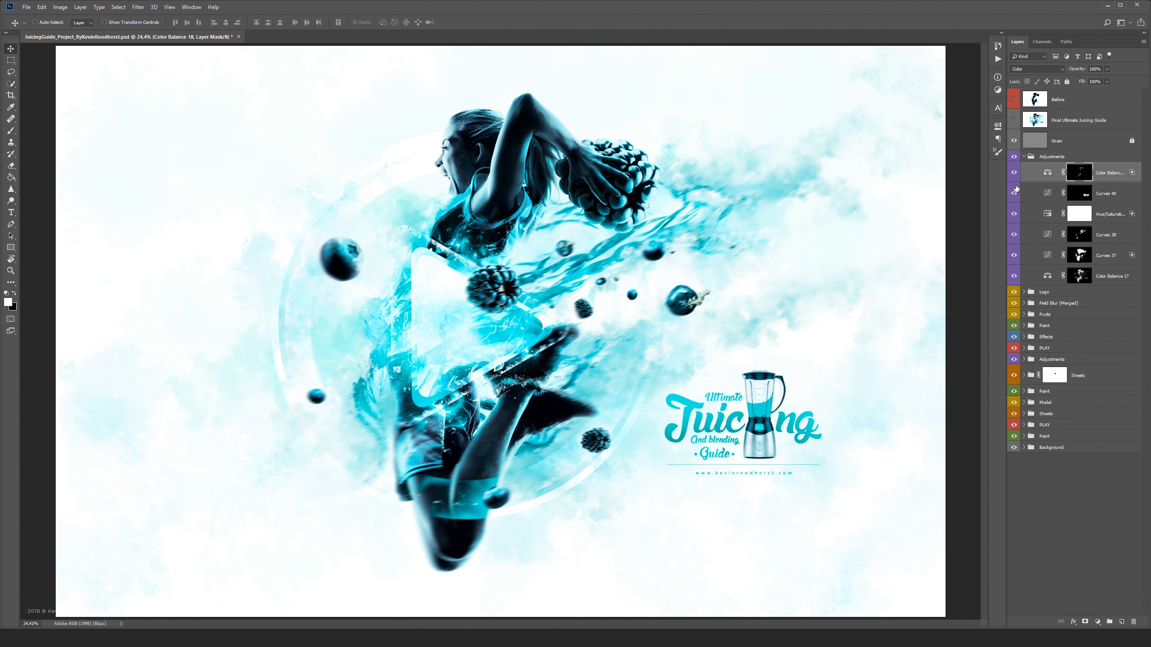
pyautogui.click(1024, 156)
pyautogui.click(1014, 156)
pyautogui.click(1014, 156)
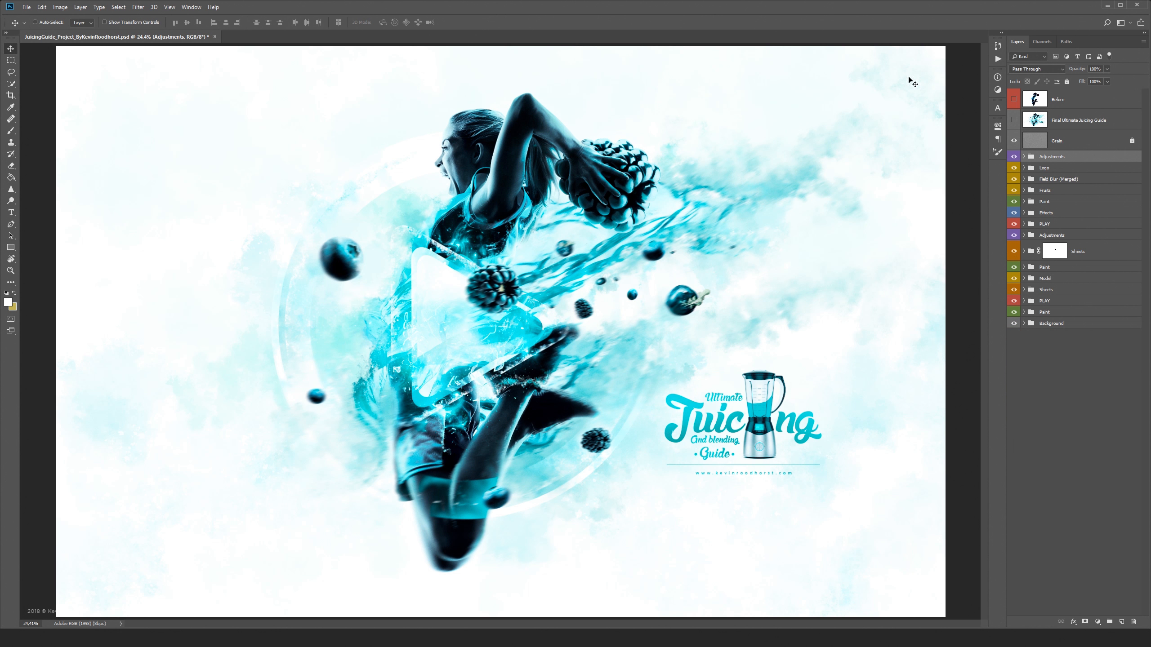
# Compare the finished artwork with the original photo by toggling the Before layer repeatedly, leaving it hidden.
pyautogui.click(1013, 101)
pyautogui.click(1013, 101)
pyautogui.click(1013, 100)
pyautogui.click(1014, 101)
pyautogui.click(1013, 100)
pyautogui.click(1013, 100)
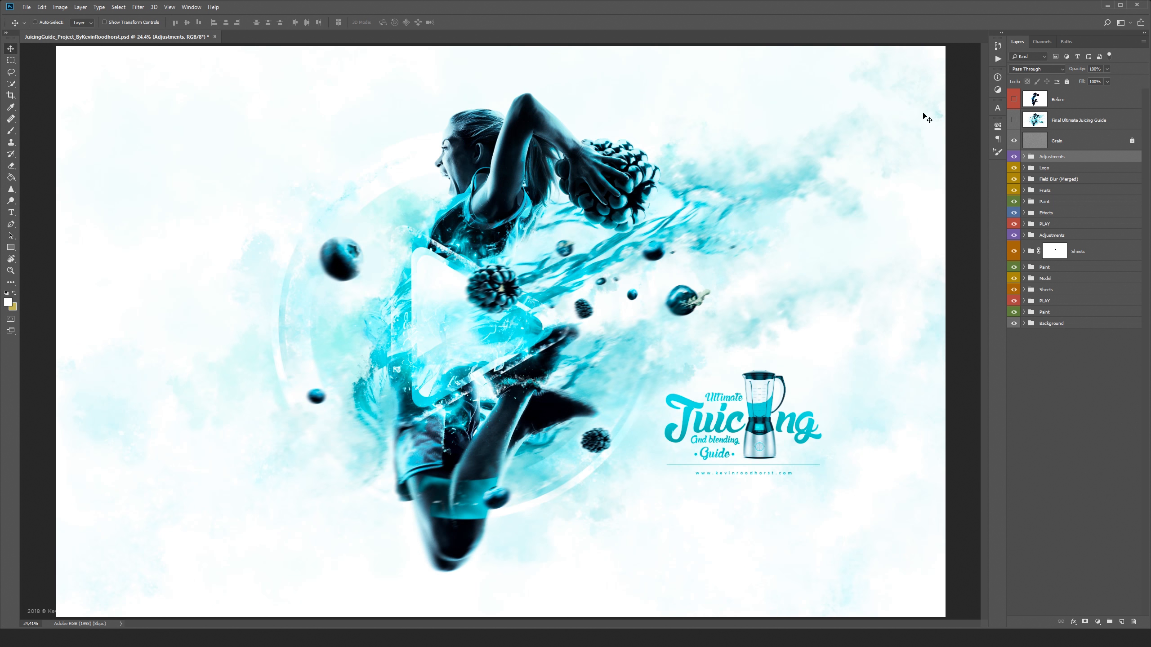